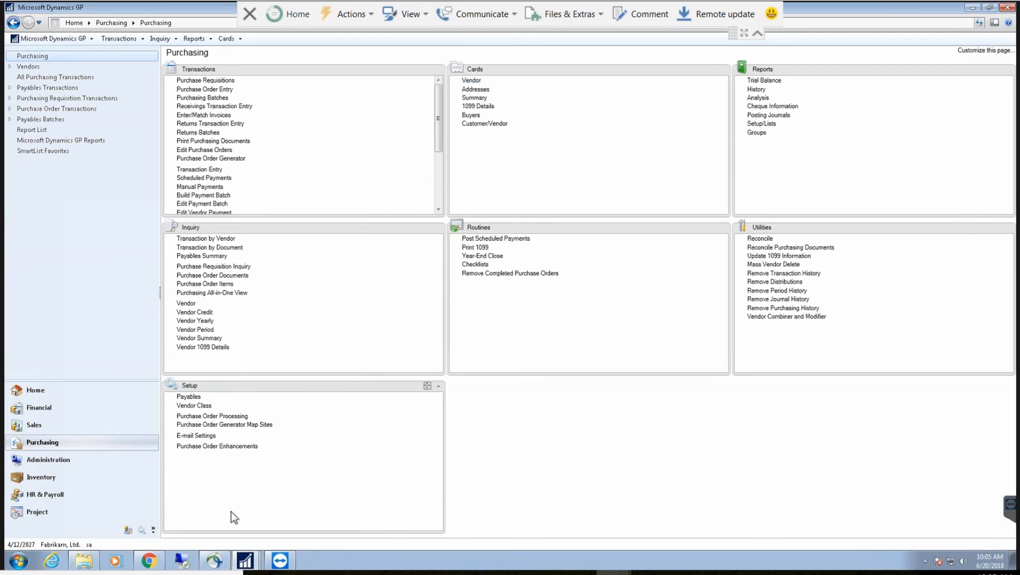
Step: Enter a new vendor ID and the vendor's full name, with PRIMARY as the address ID
mouse_move(157, 563)
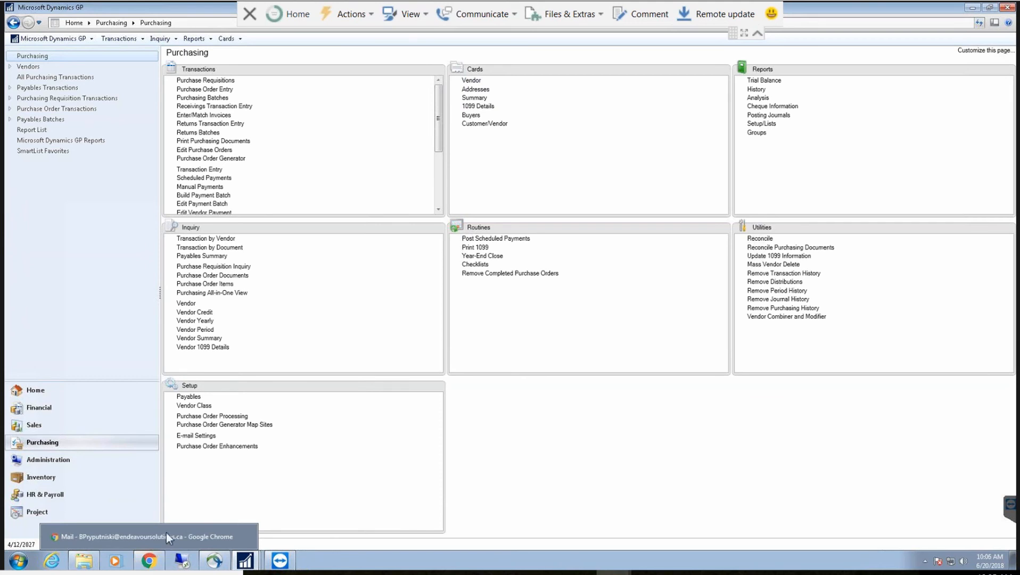
left_click(472, 80)
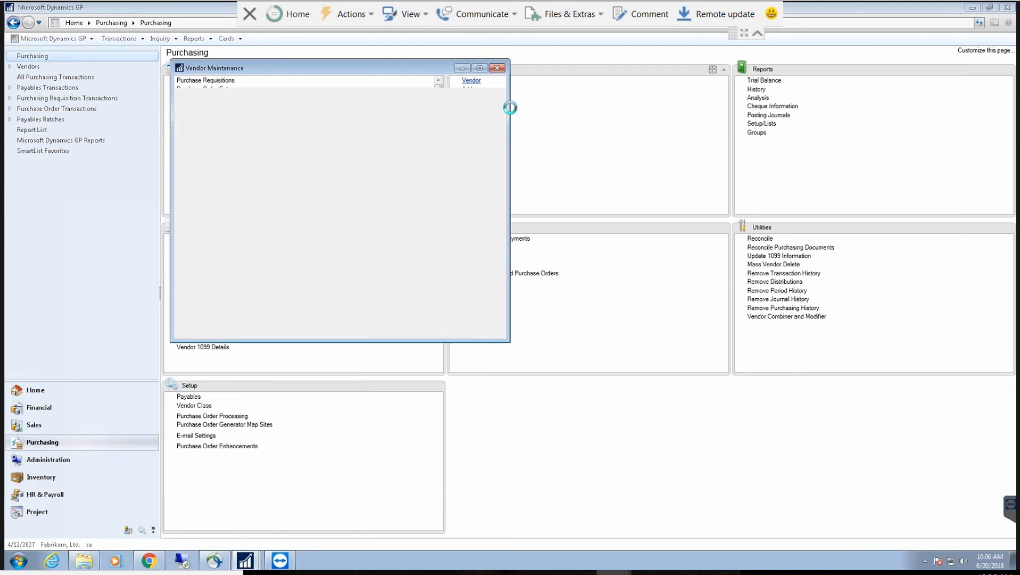
type("B")
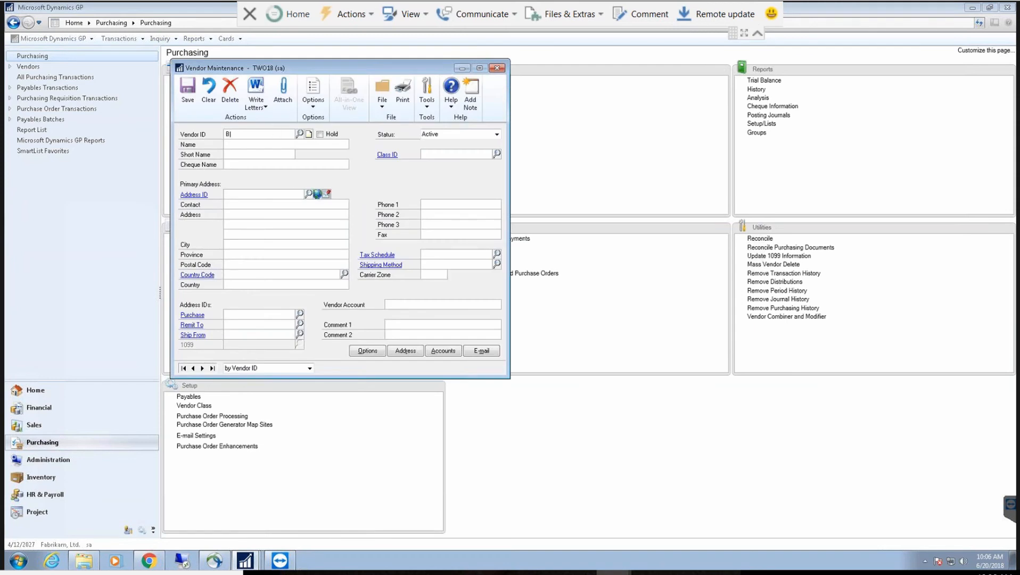
type("RIPRY99")
key("Tab")
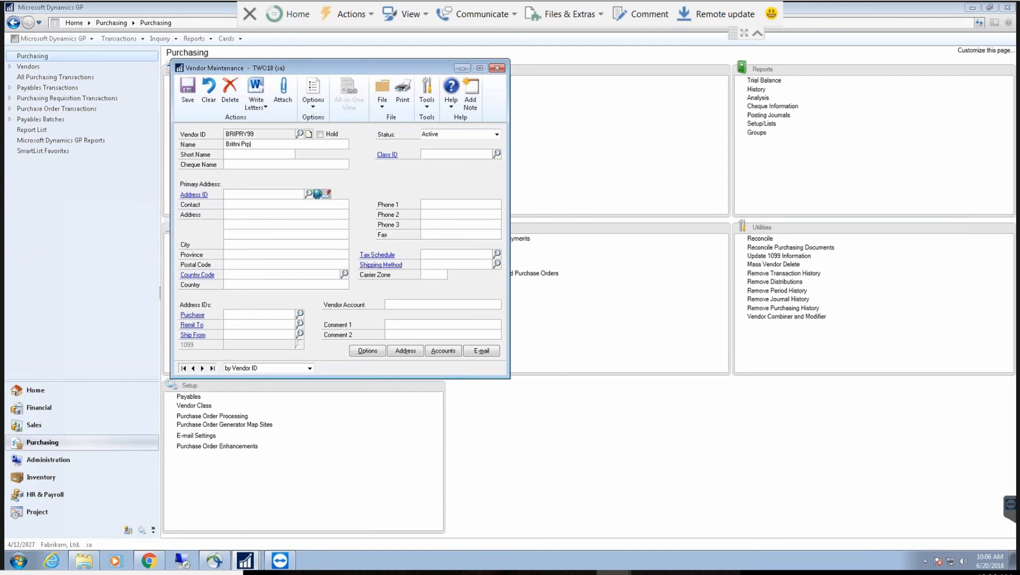
key("Tab")
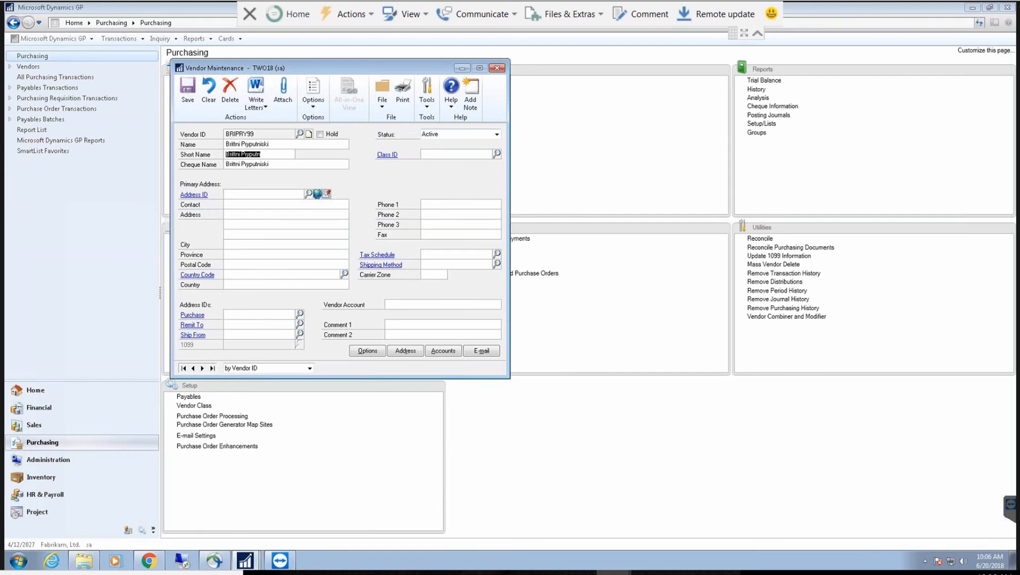
key("Tab")
key("Tab")
key("Tab")
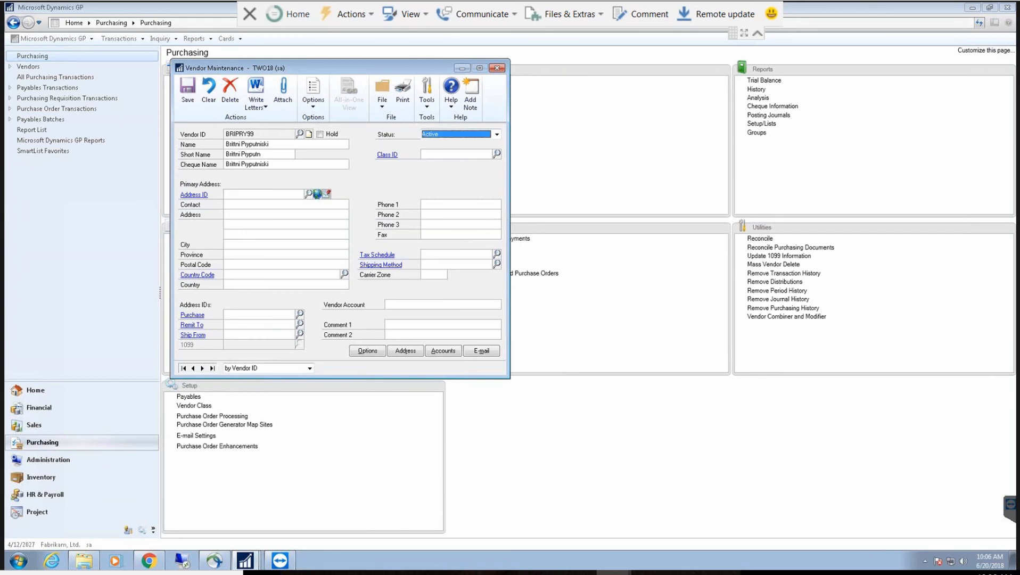
key("Tab")
key("Tab")
type("PRIMARY")
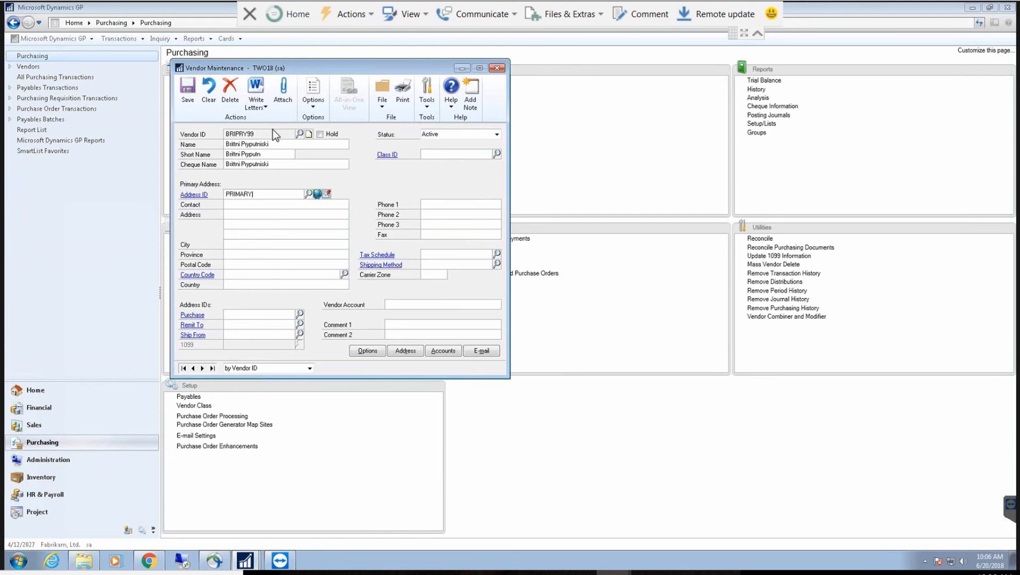
key("Tab")
key("Tab")
key("Tab")
key("Tab")
key("Tab")
key("Tab")
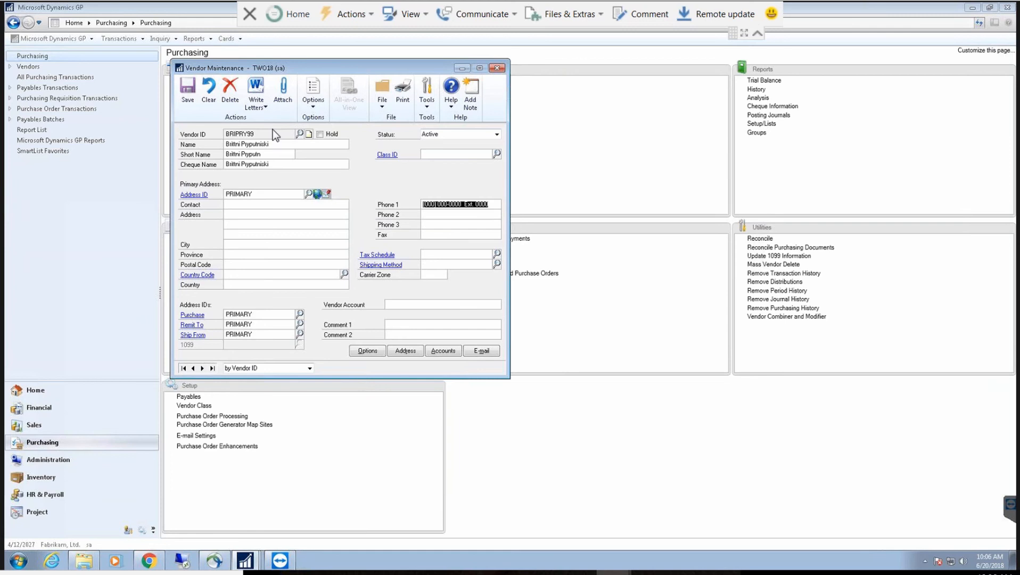
key("Tab")
key("Tab")
key("Tab")
key("Tab")
key("Tab")
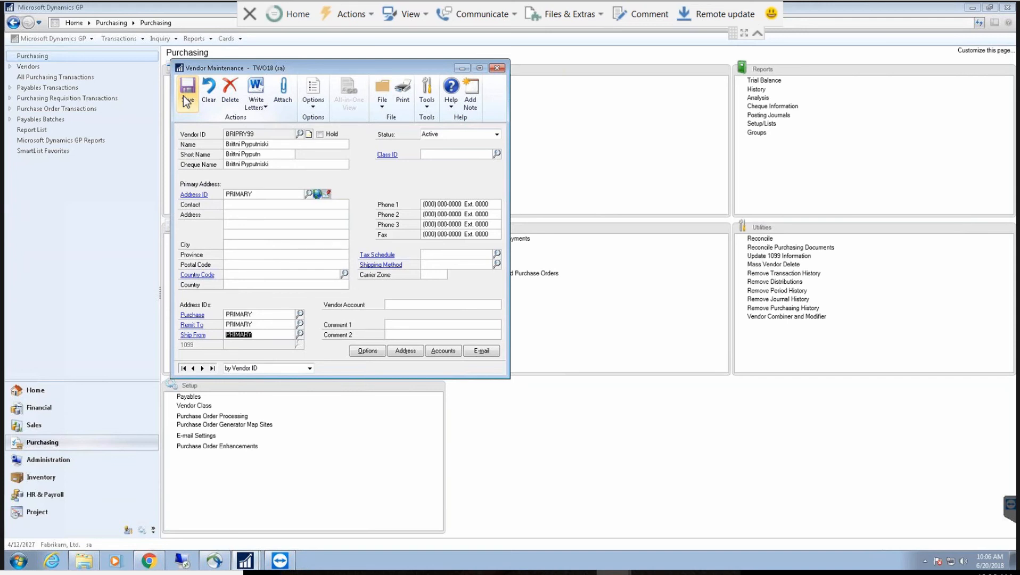
Step: Discard the unsaved vendor and start a new purchase order for vendor A Travel Company
left_click(495, 69)
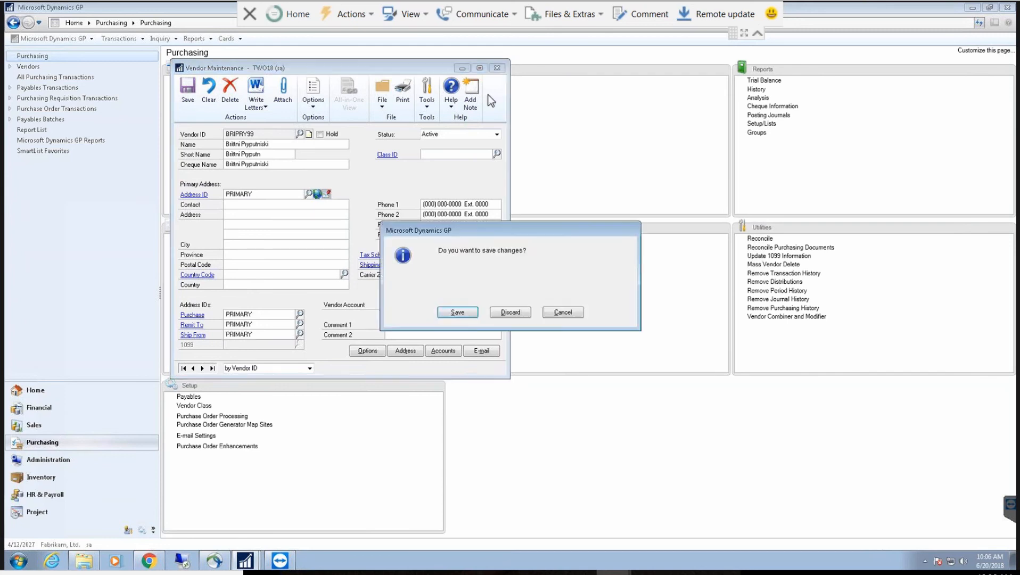
left_click(506, 313)
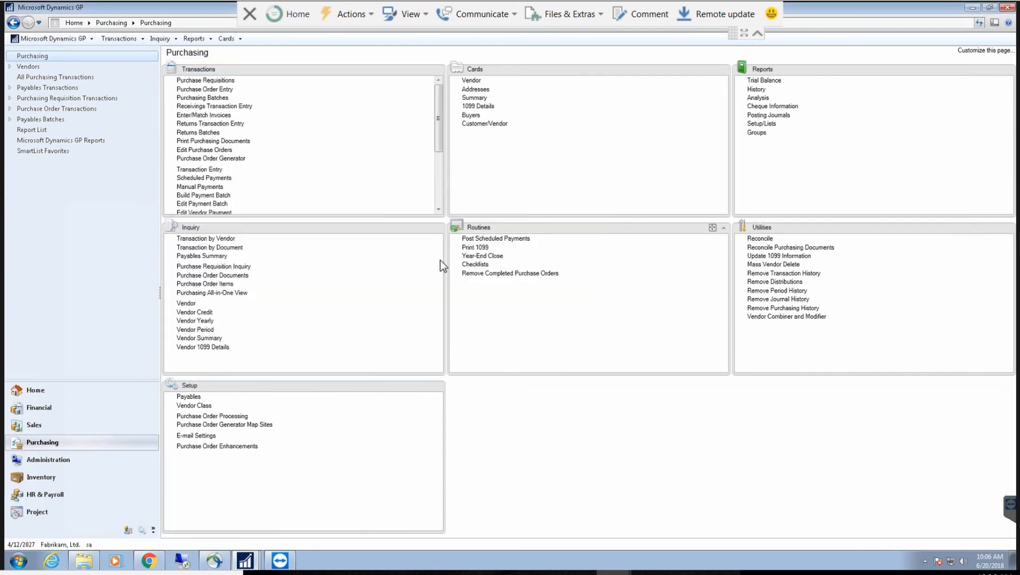
left_click(232, 91)
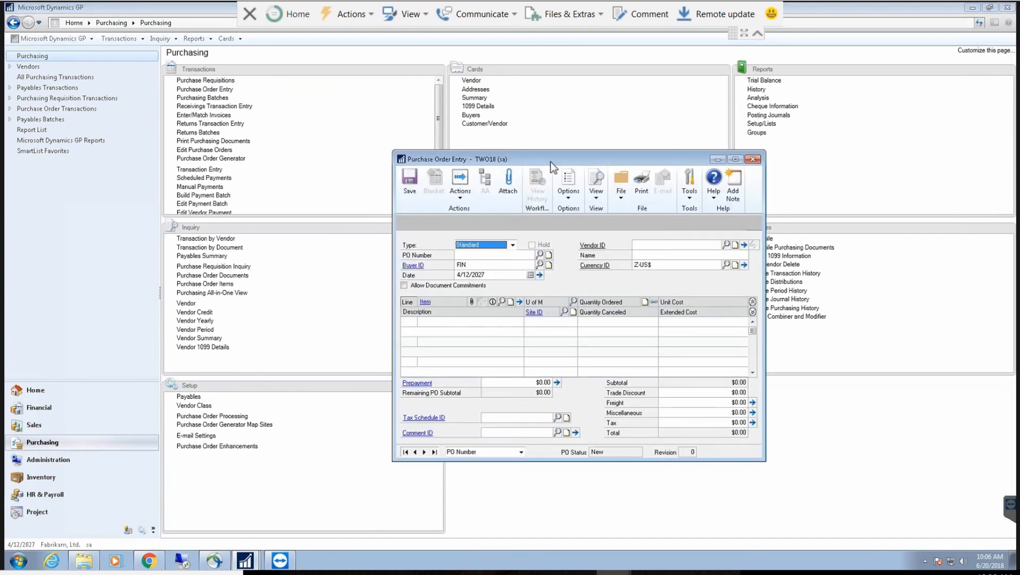
left_click_drag(559, 162, 432, 136)
left_click(357, 236)
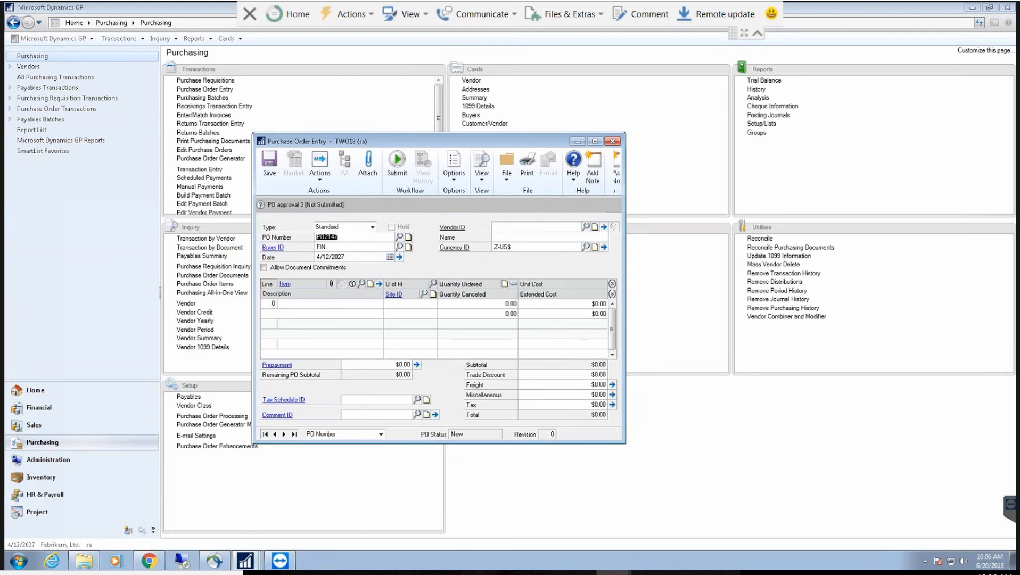
key("Tab")
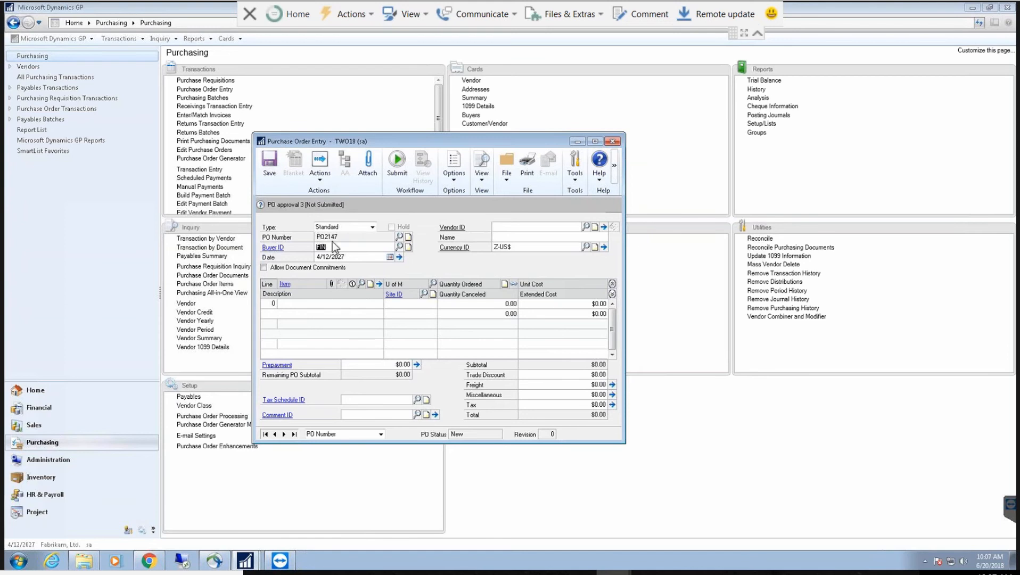
key("Tab")
key("Tab")
left_click(571, 228)
left_click(585, 227)
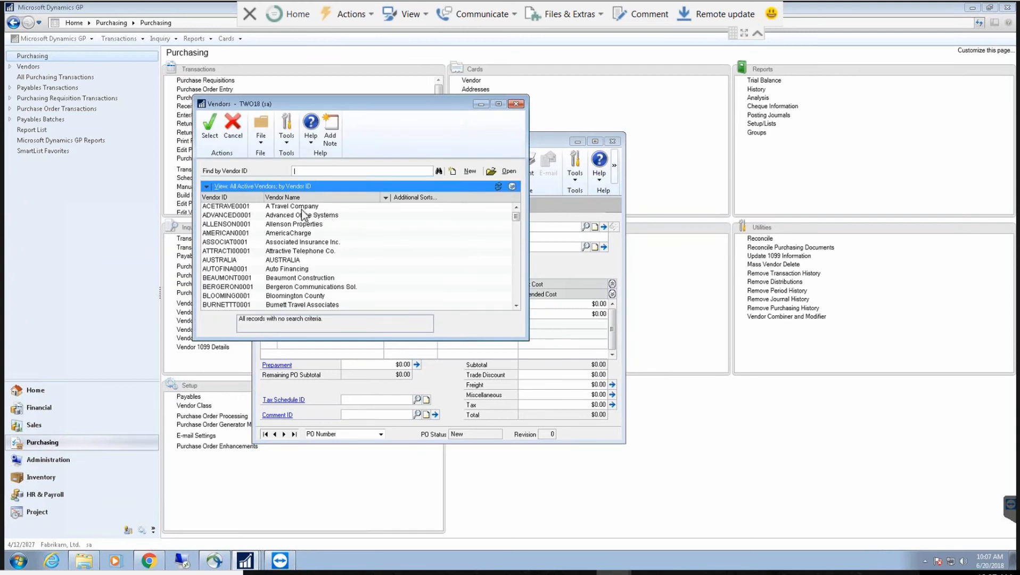
double_click(301, 207)
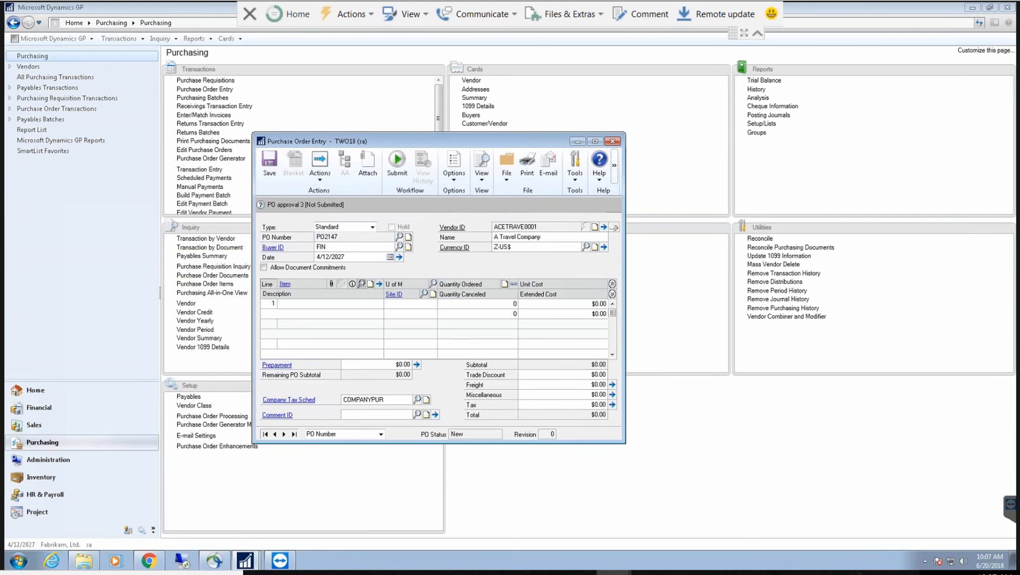
Step: Add line 1: Multi-Core Processor 1-A3261A, unit Each, quantity 1, site WAREHOUSE
left_click(361, 284)
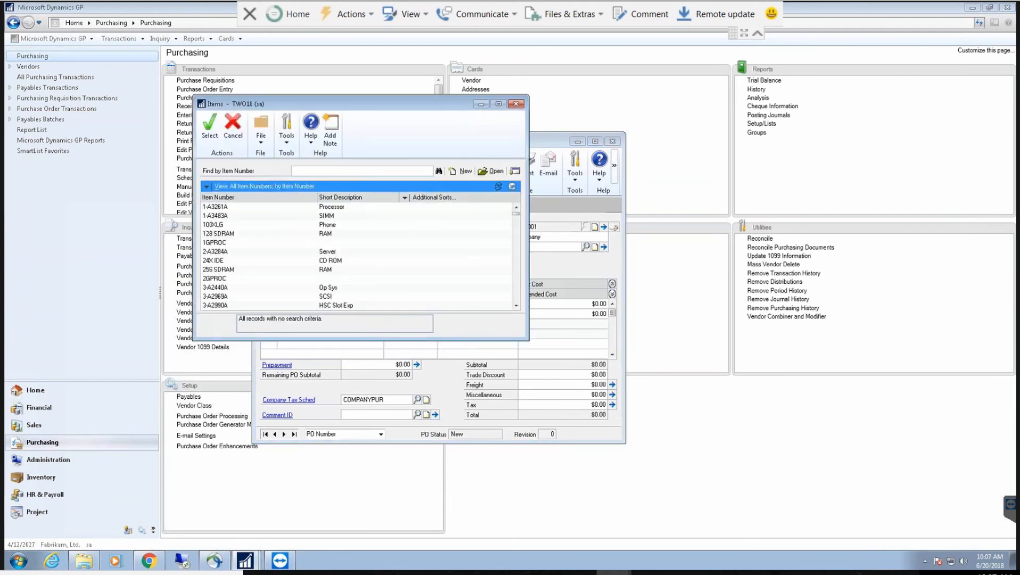
double_click(341, 208)
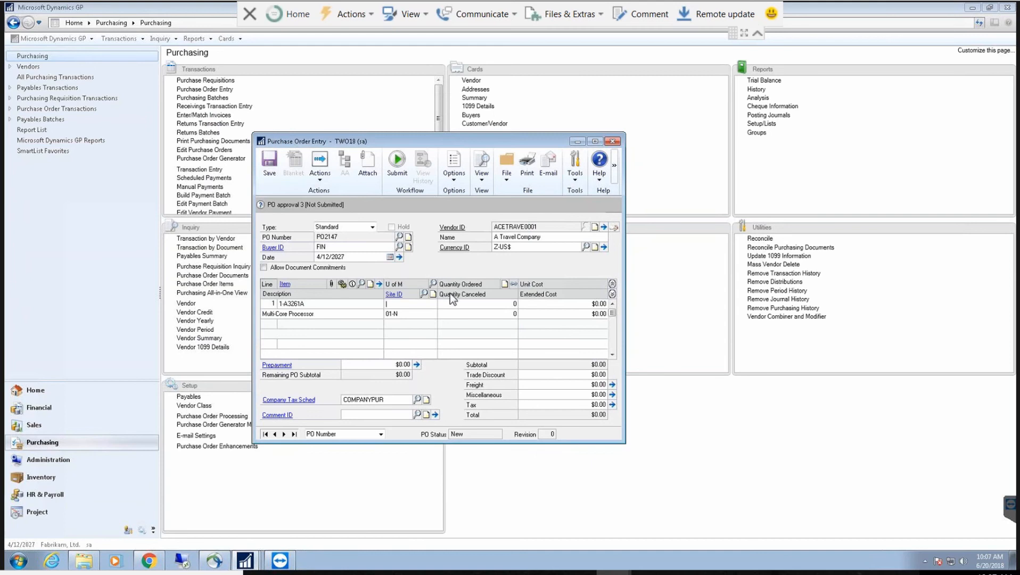
left_click(432, 286)
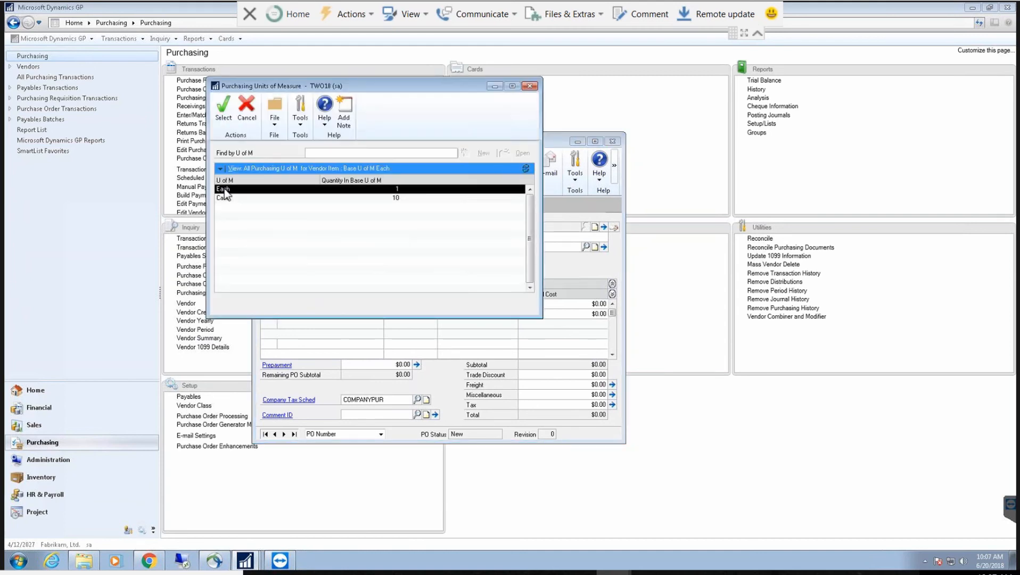
double_click(226, 192)
type("1")
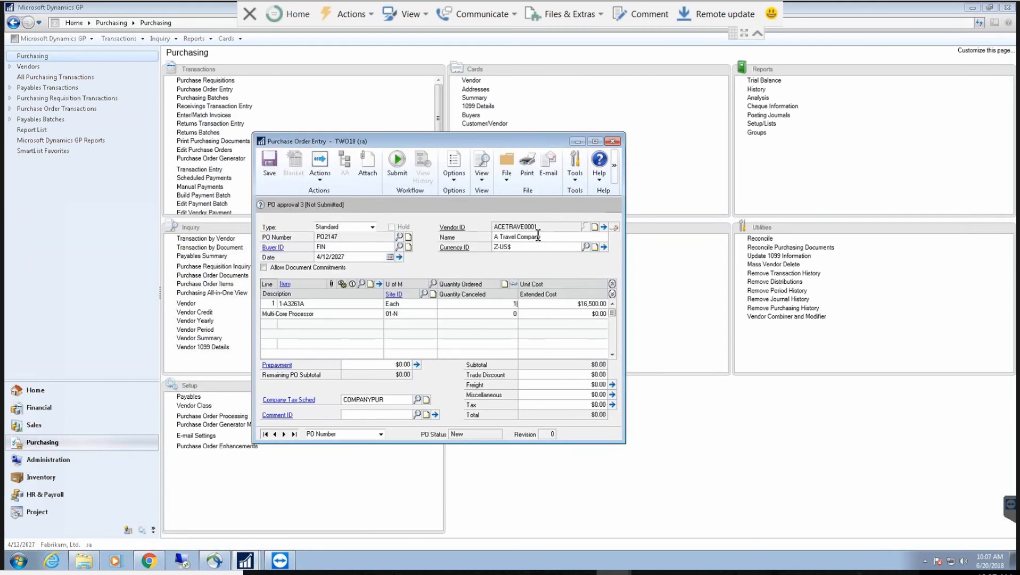
key("Tab")
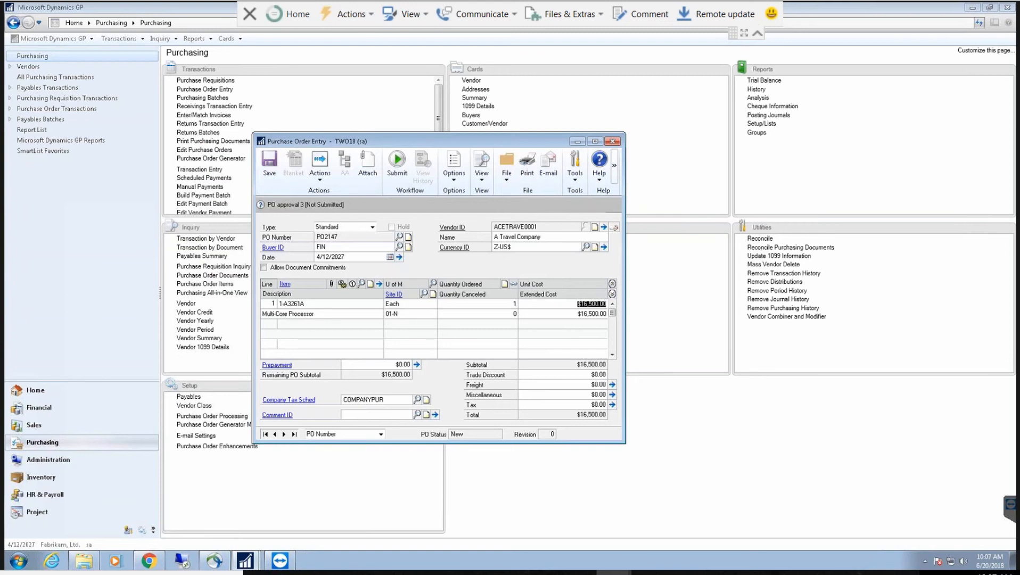
key("Tab")
type("WARE")
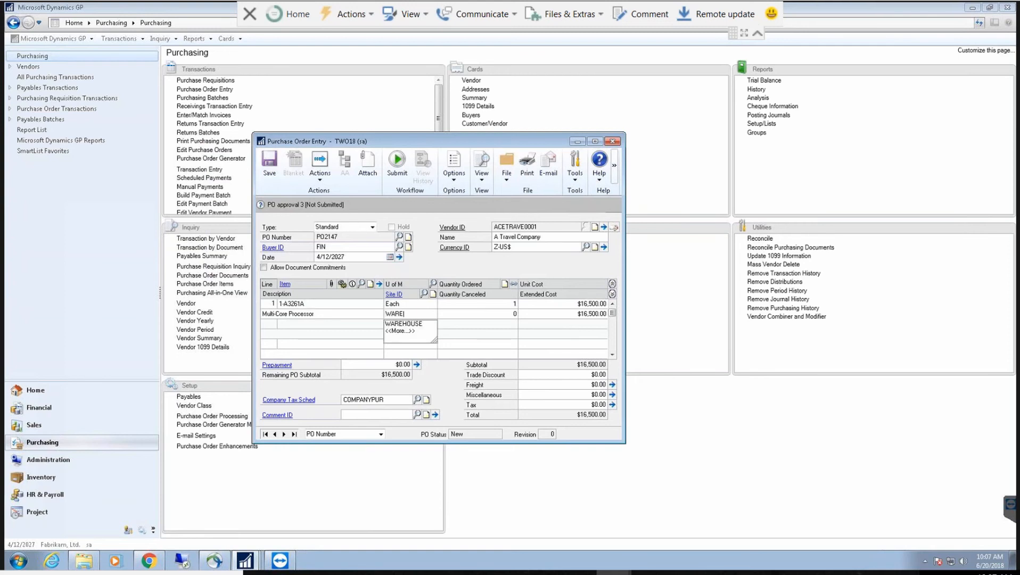
key("Tab")
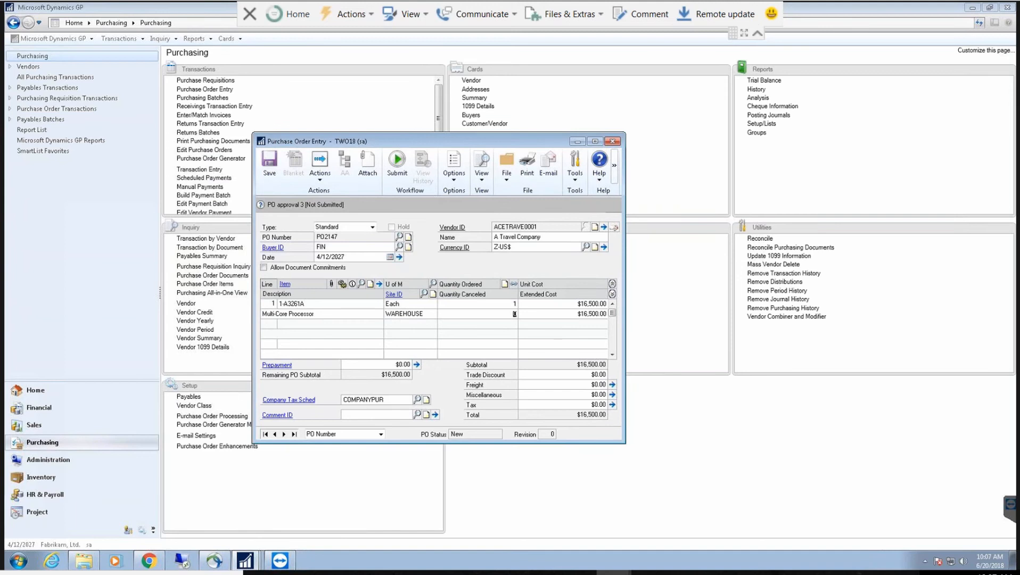
key("Tab")
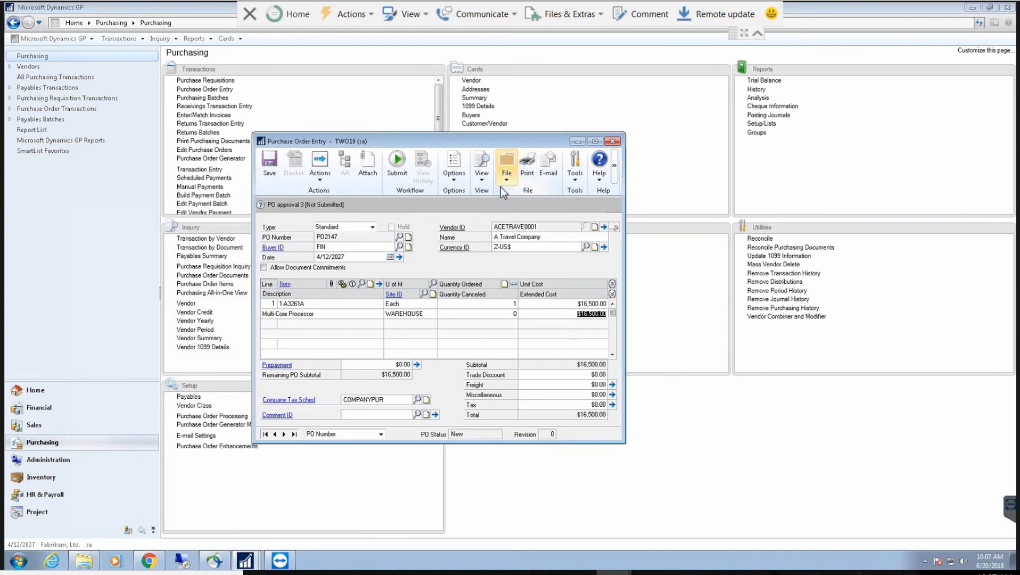
Step: Submit the Multi-Core Processor order to workflow with the comment 'Please approve now!'
left_click(397, 168)
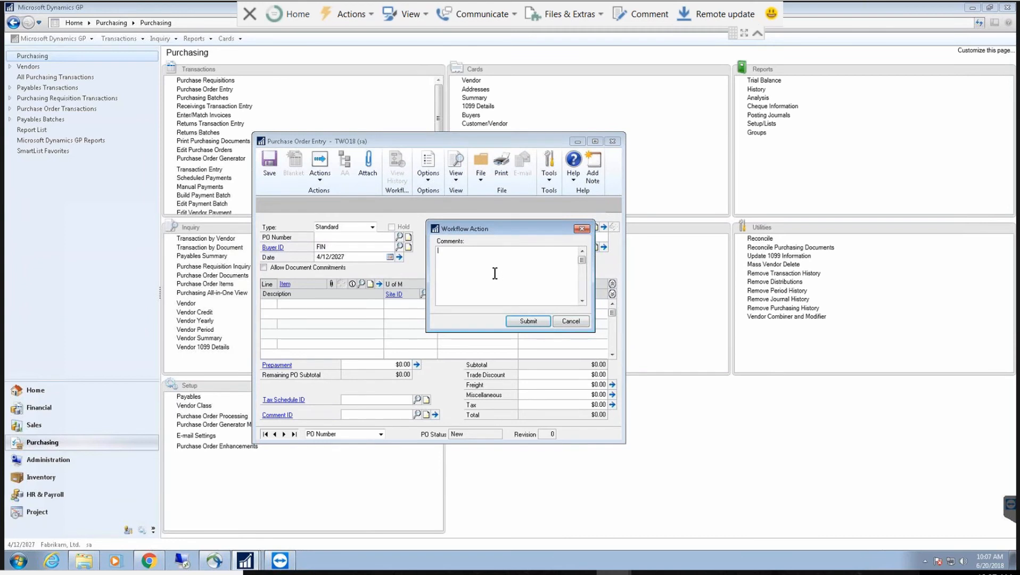
type("Please approve")
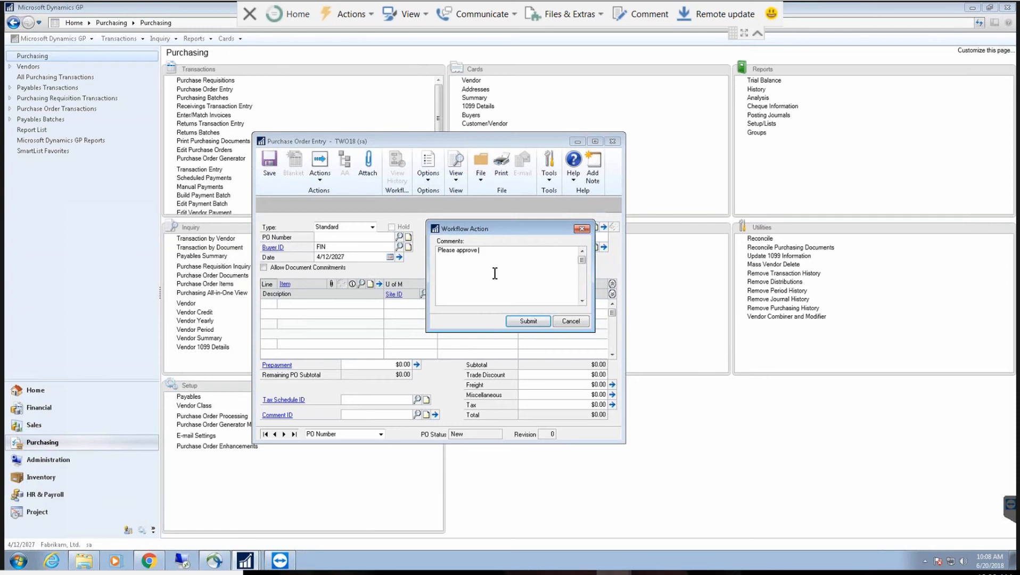
type("now!")
left_click(523, 322)
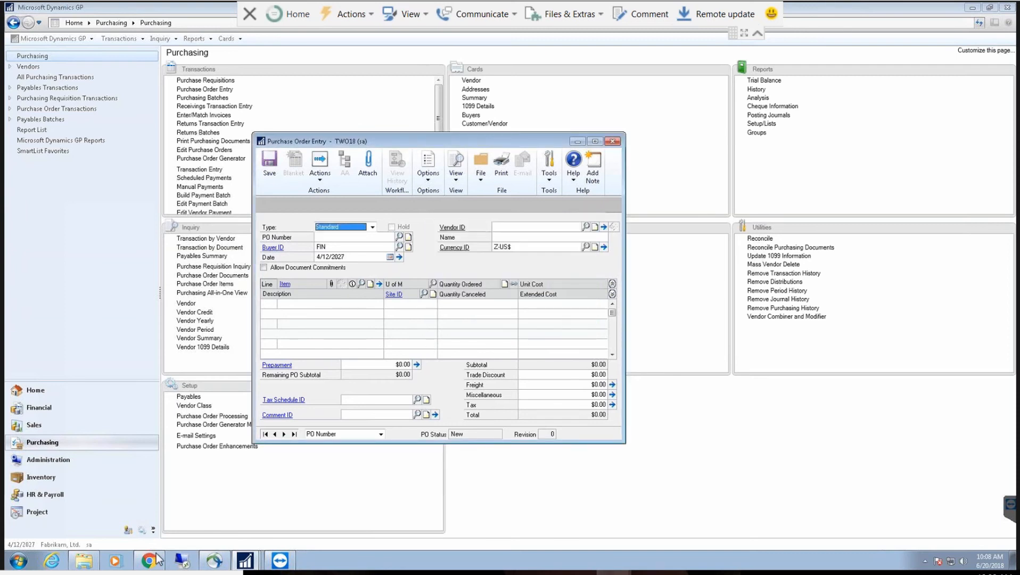
mouse_move(155, 561)
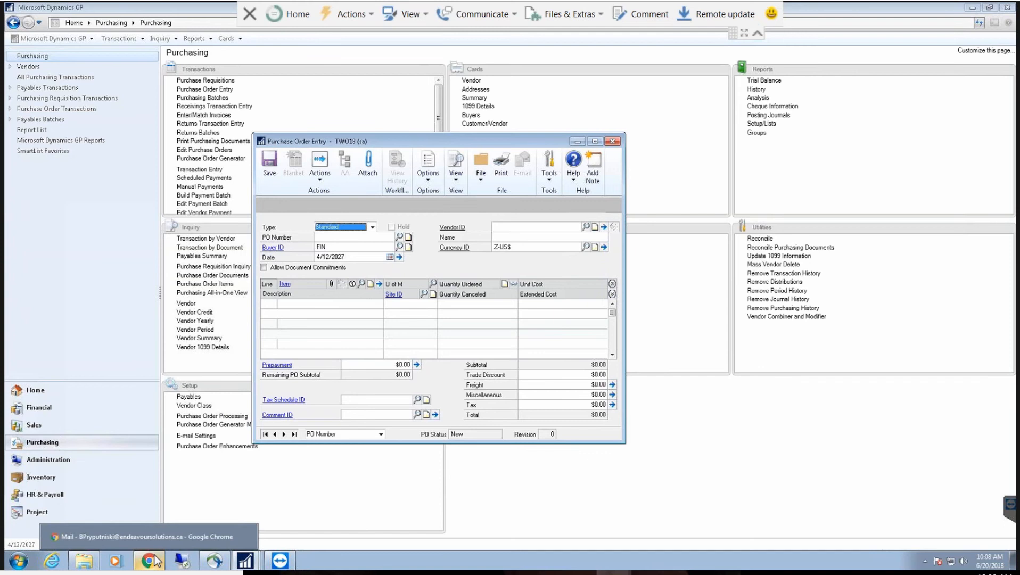
Step: Pop out the 10:08 PO2147 task email, maximize it and scroll to the item table
left_click(153, 561)
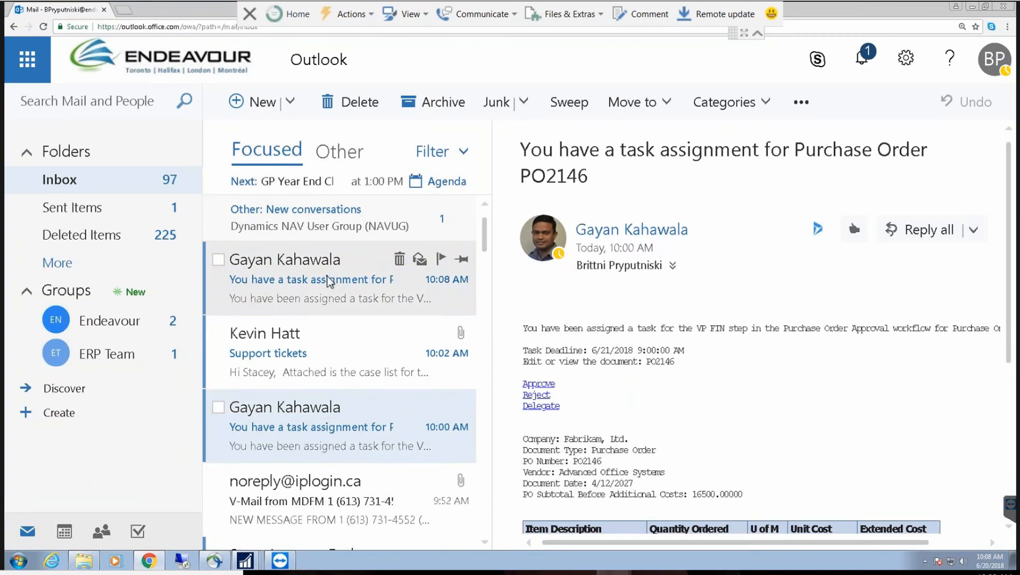
left_click(329, 280)
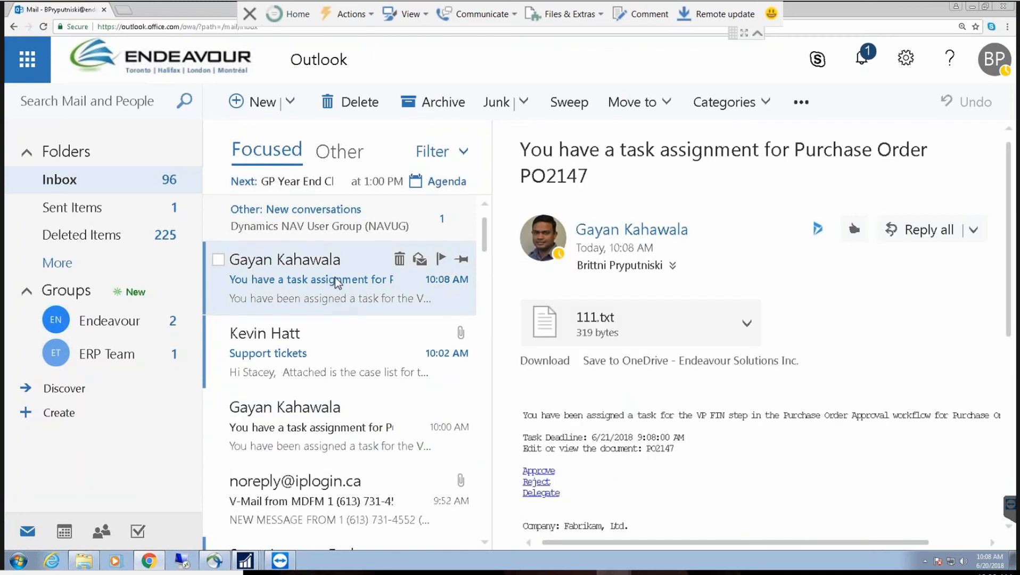
double_click(336, 282)
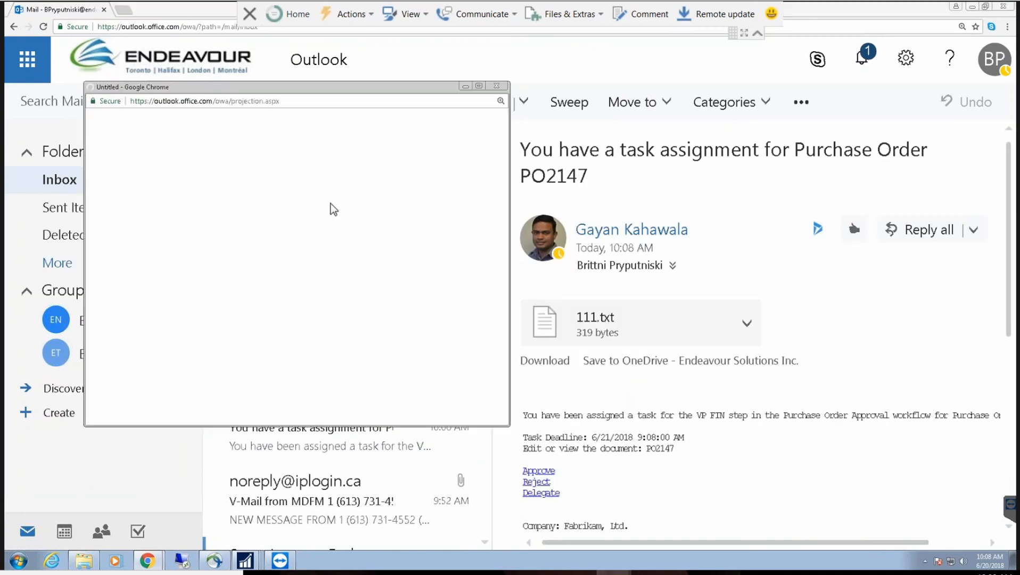
double_click(345, 88)
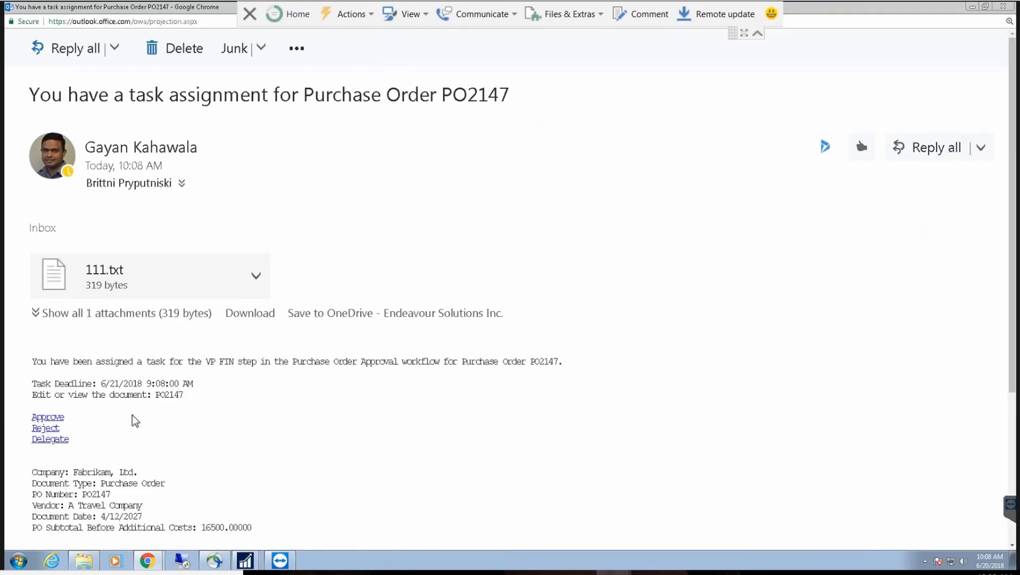
scroll(132, 419, "down", 2)
scroll(148, 375, "down", 1)
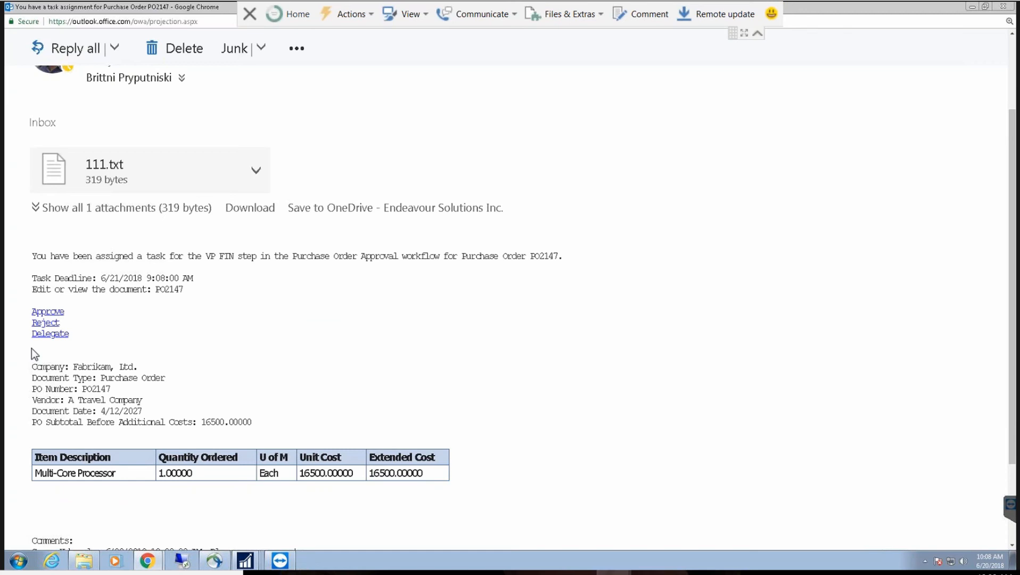
Step: Approve PO2147 with the comment 'Go ahead I want this by wednesday!' and return to Purchase Order Entry
left_click(51, 322)
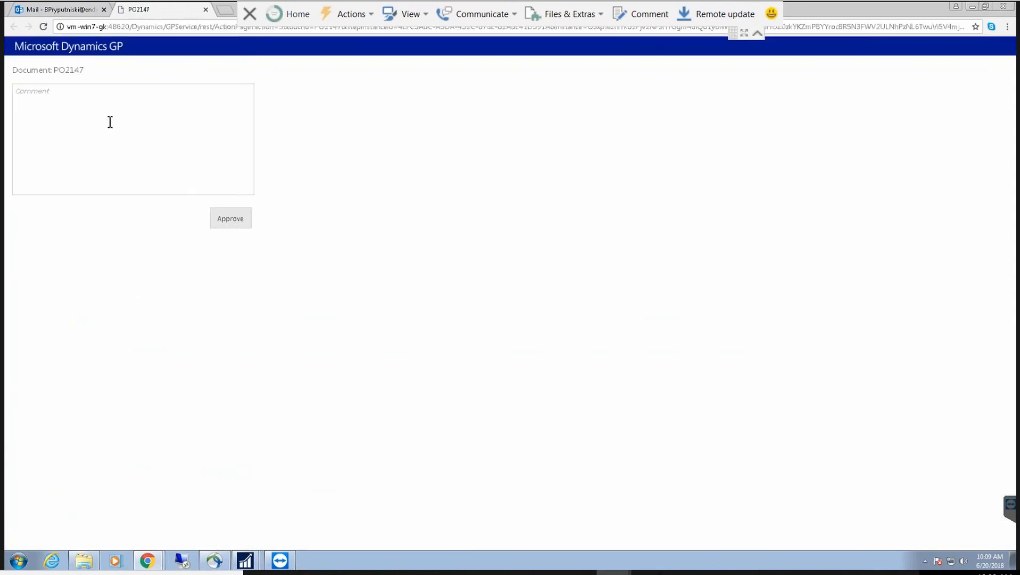
left_click(104, 114)
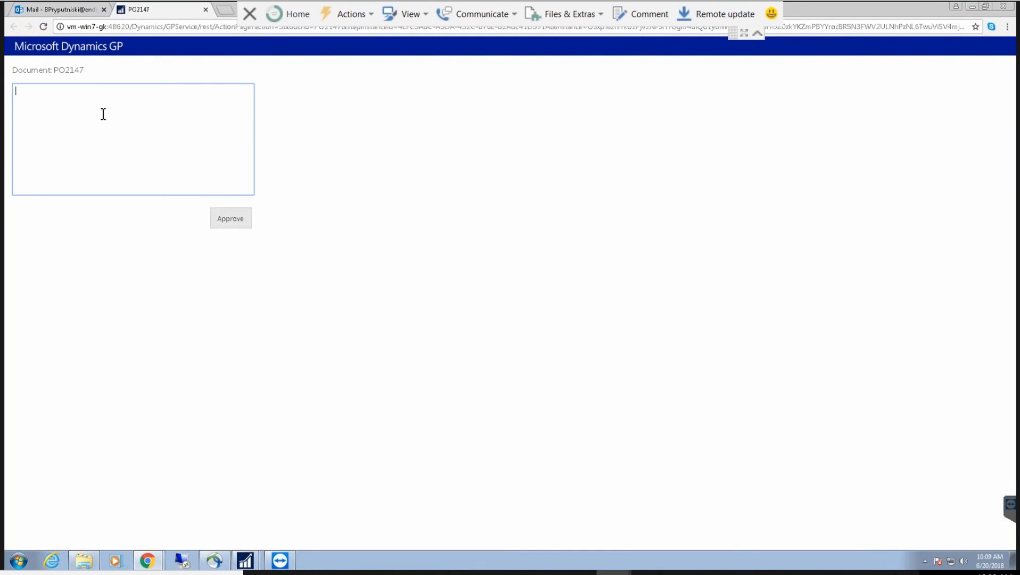
type("Go ahead ")
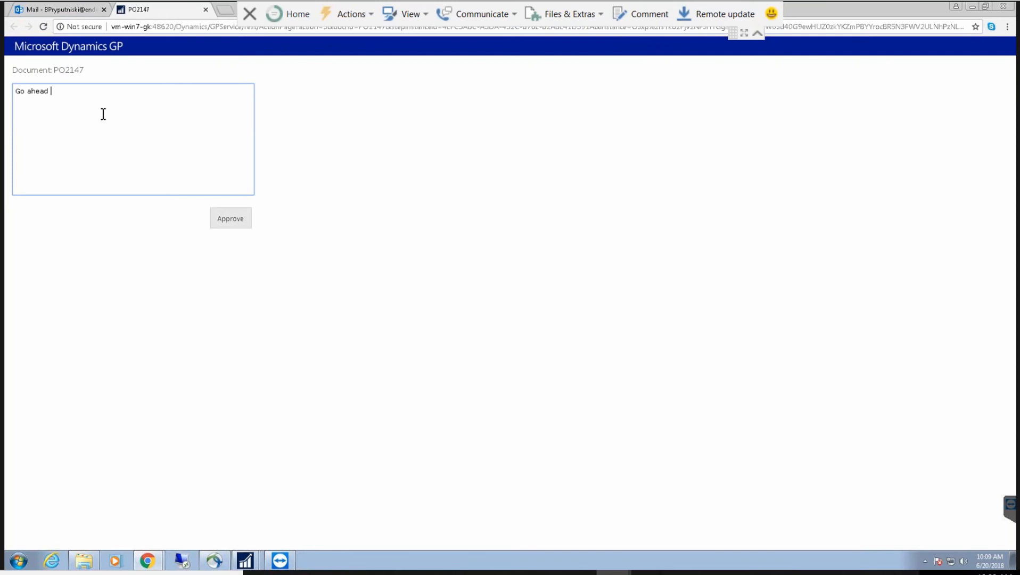
type("I want this by wednesday!")
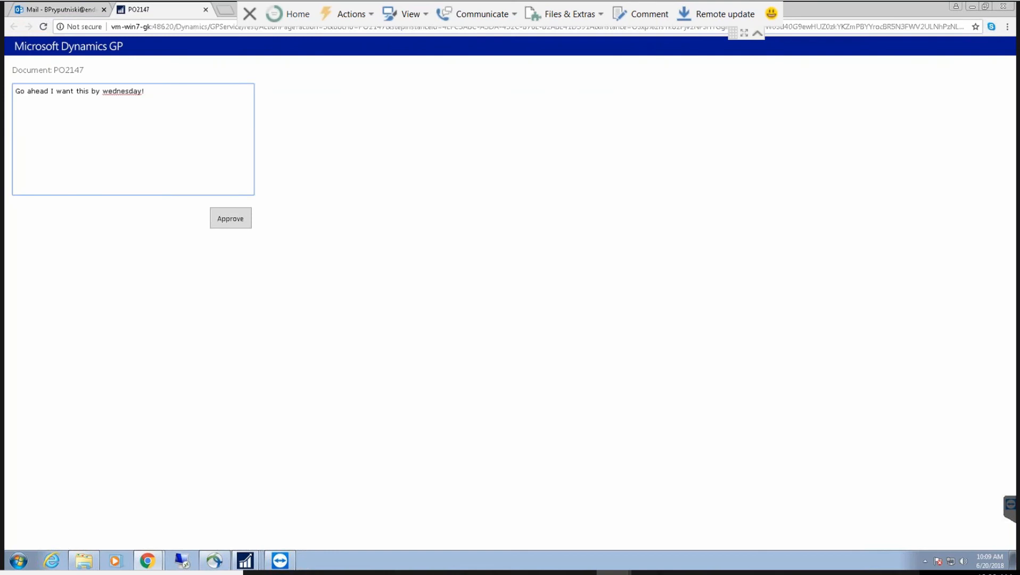
left_click(230, 219)
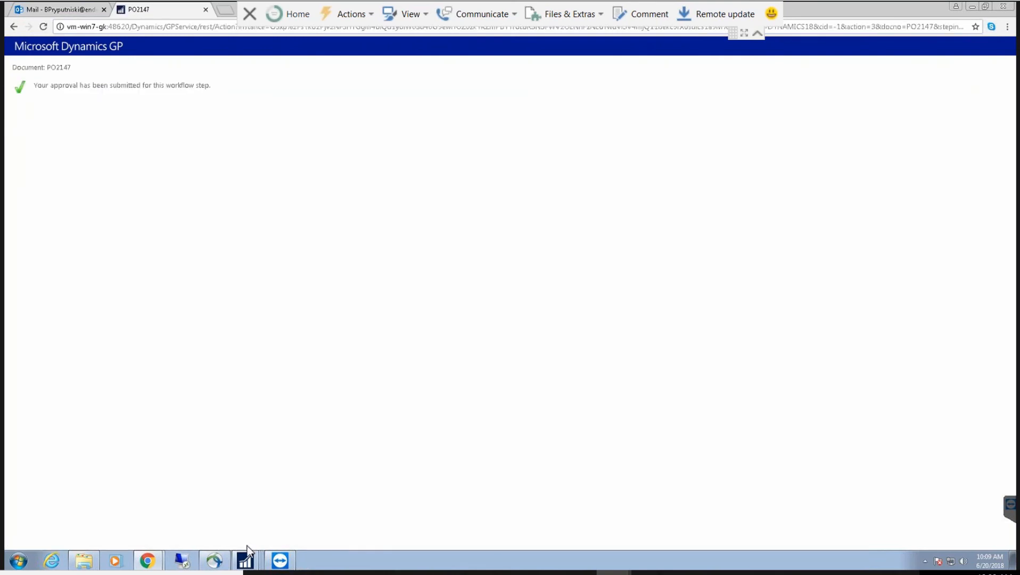
left_click(248, 559)
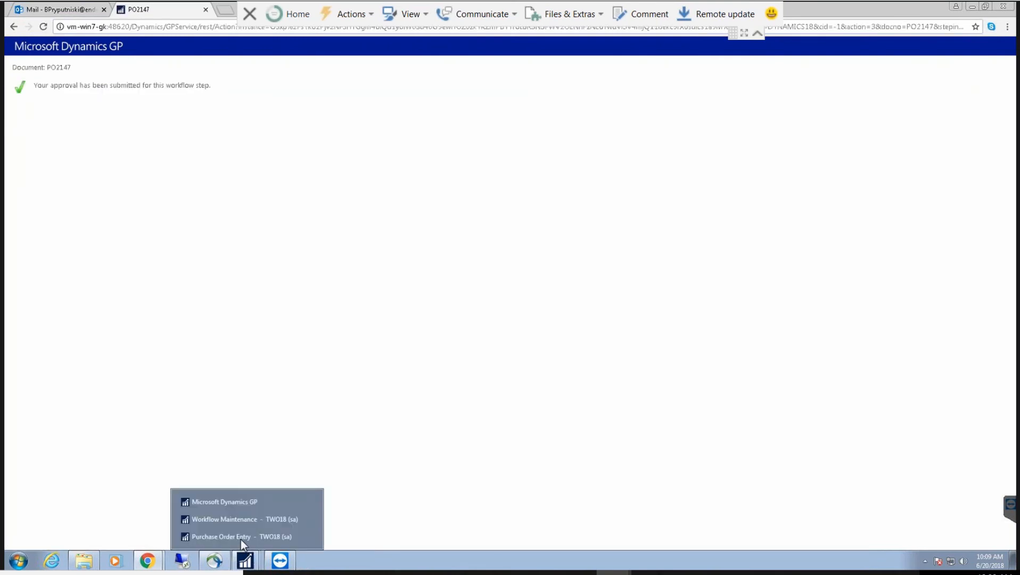
left_click(241, 536)
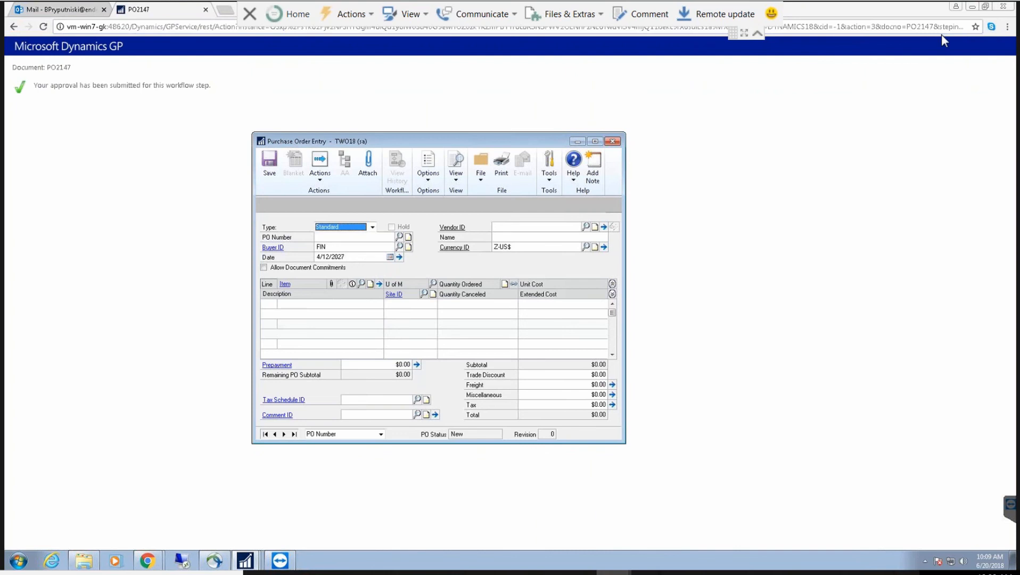
Step: Minimize the browser windows and load PO2147 from the PO Number lookup
left_click(974, 7)
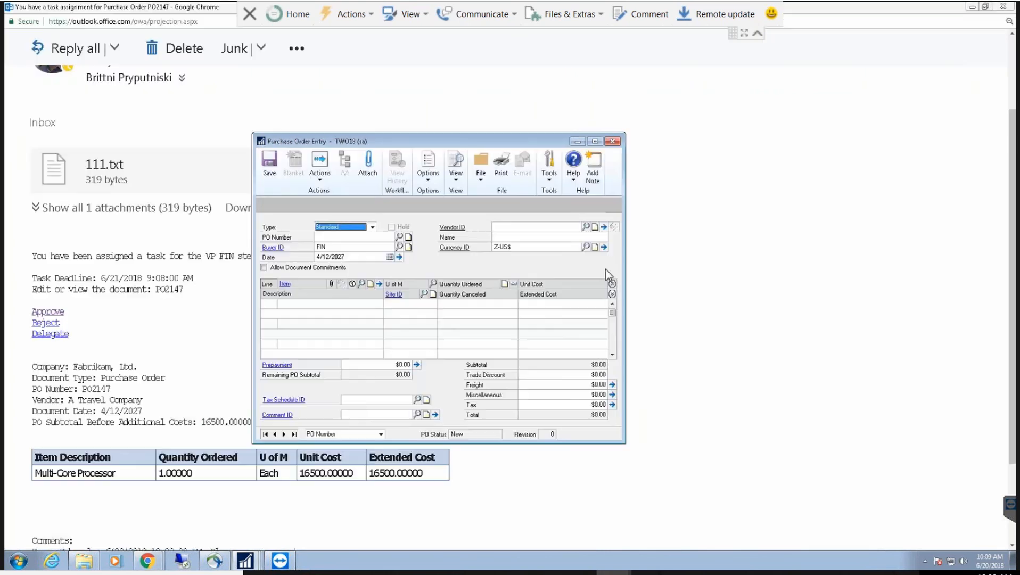
left_click(972, 6)
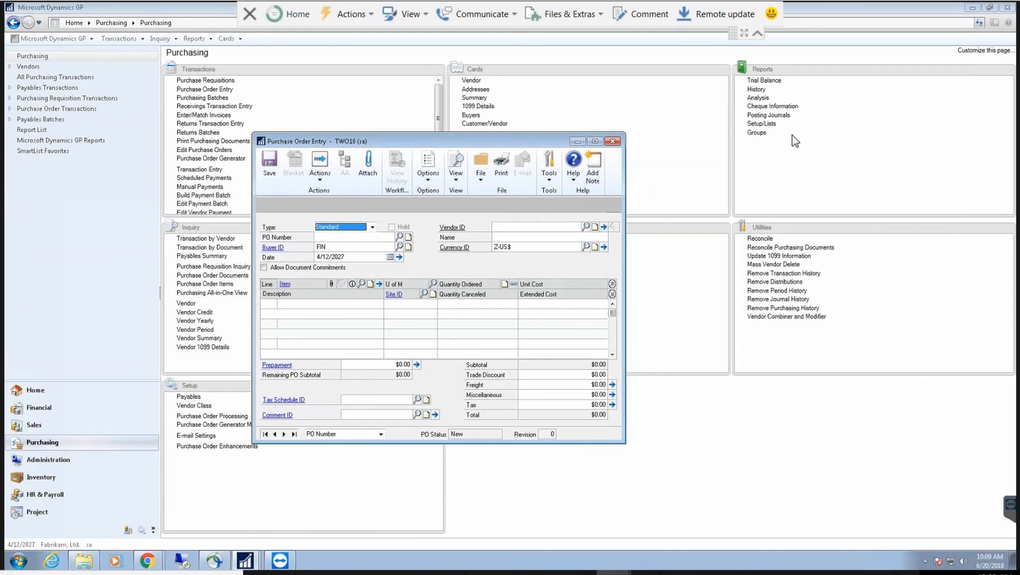
left_click(400, 236)
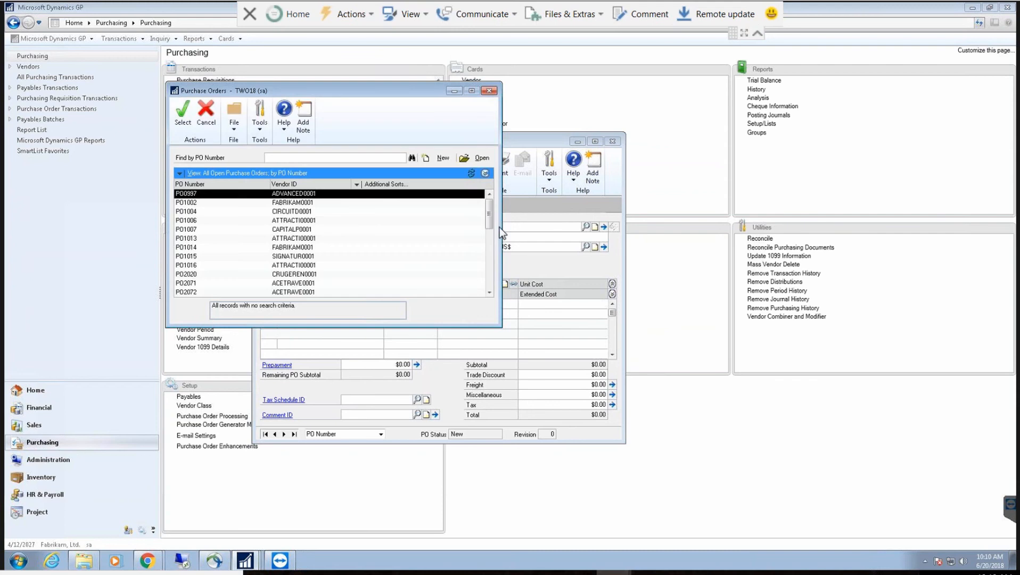
scroll(490, 282, "down", 5)
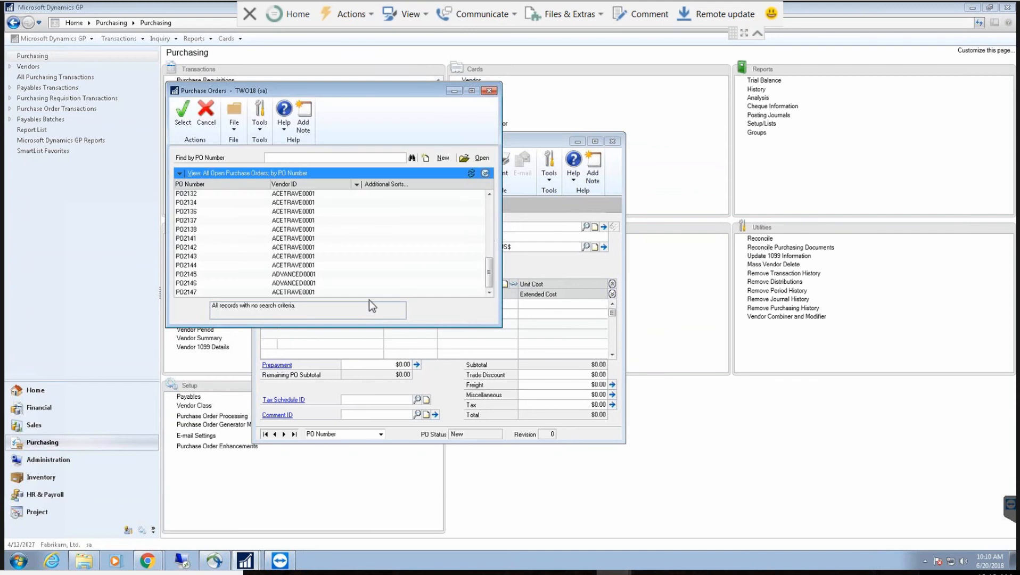
left_click(305, 292)
double_click(305, 292)
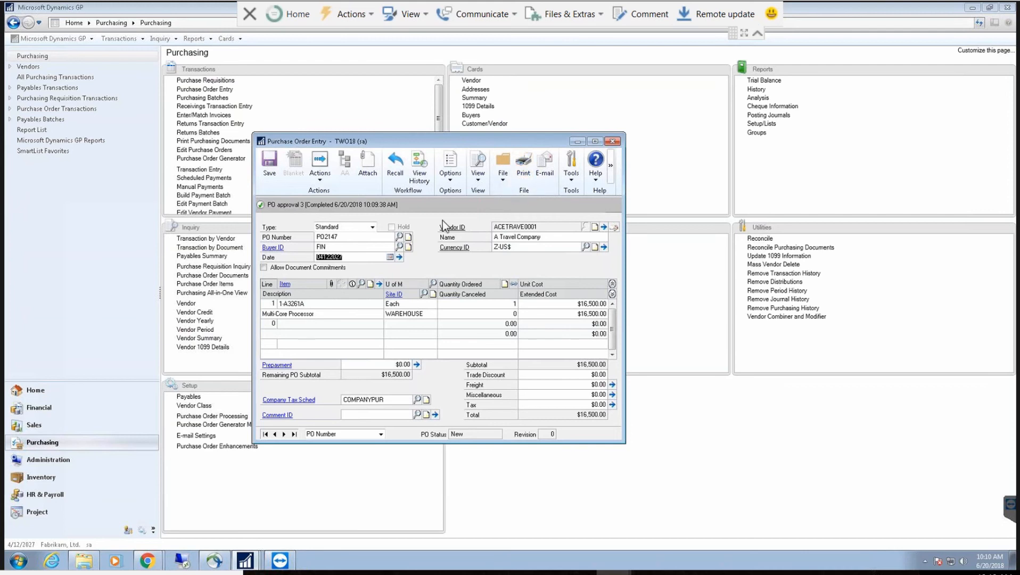
left_click(420, 172)
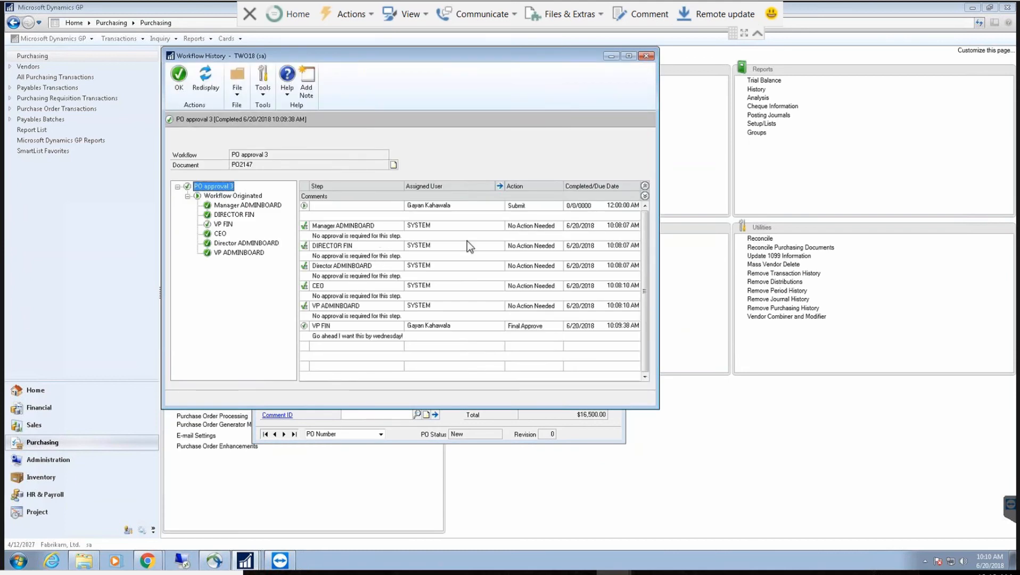
left_click(434, 211)
left_click(502, 316)
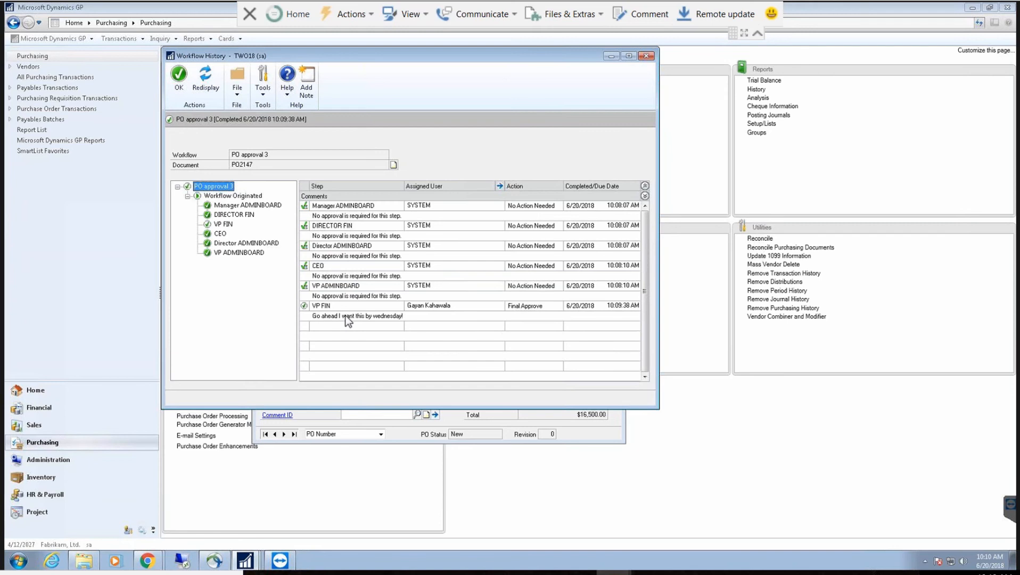
left_click(180, 87)
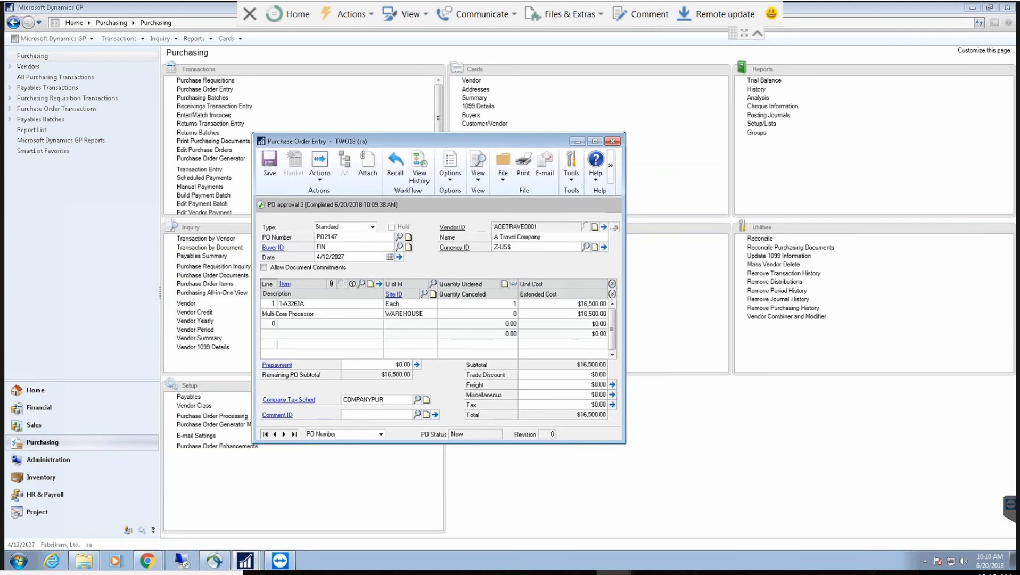
Step: Save PO2147 and start new order PO2148 for vendor A Travel Company
left_click(268, 164)
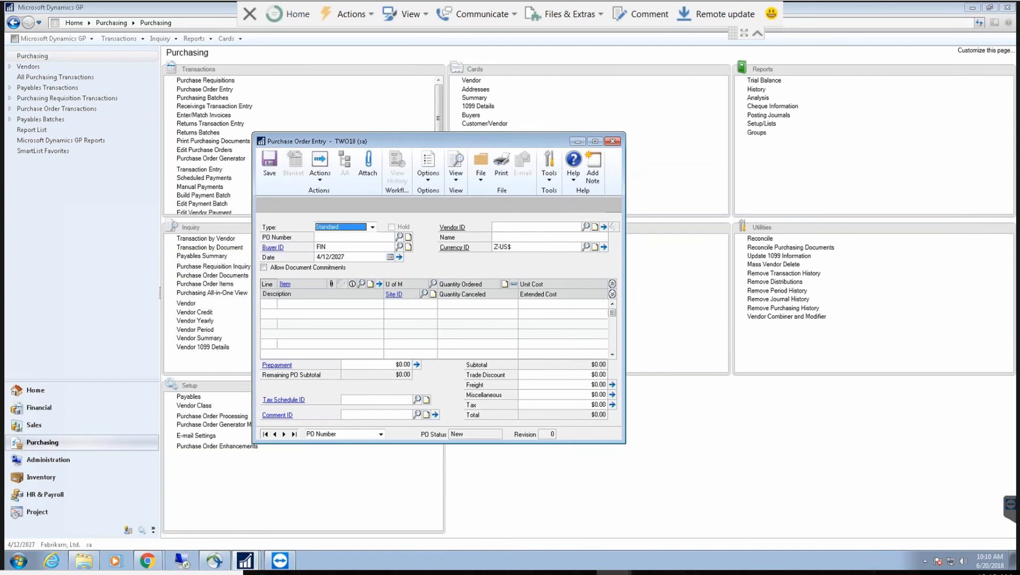
left_click(333, 236)
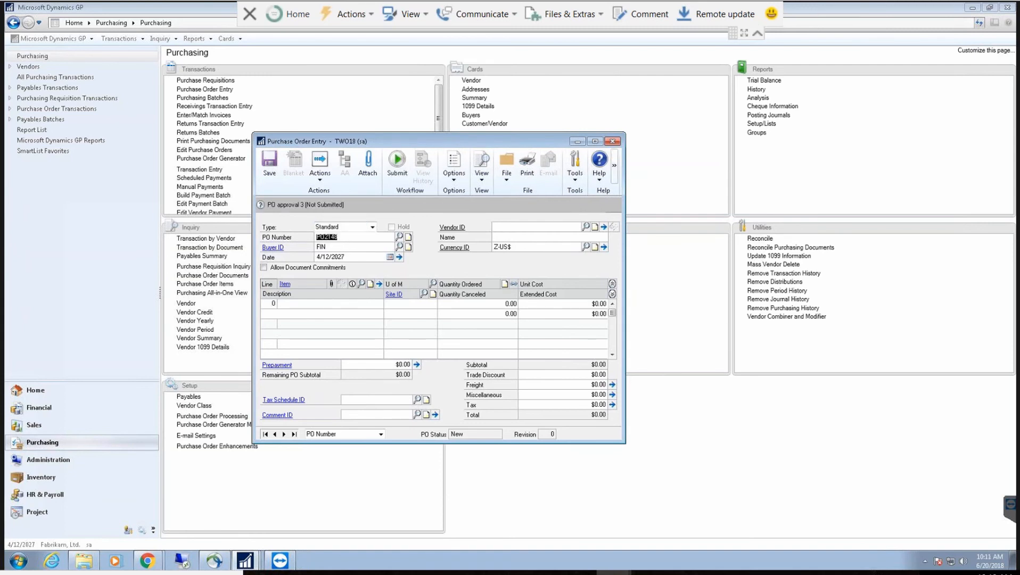
key("Tab")
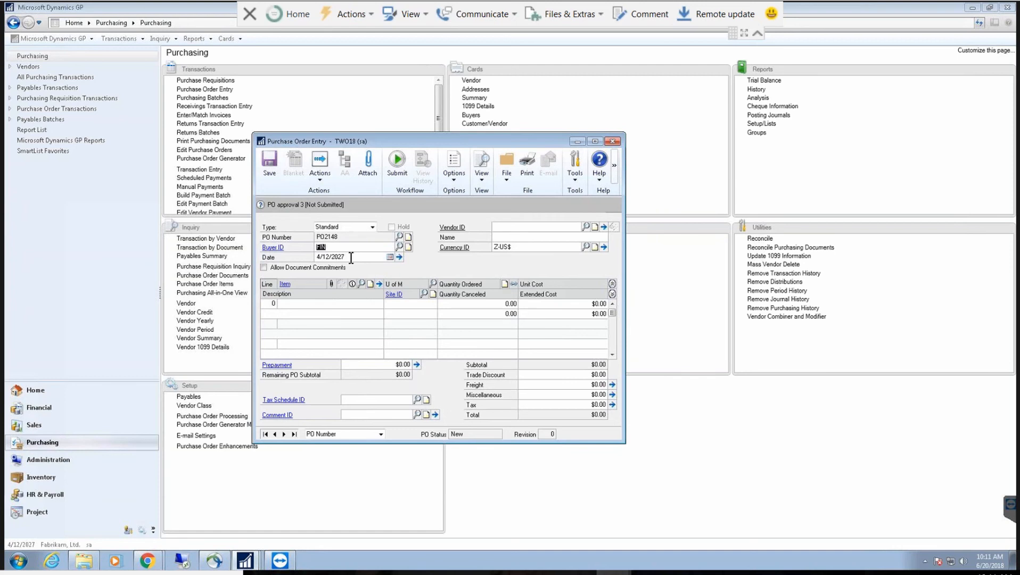
key("Tab")
left_click(504, 222)
left_click(585, 227)
double_click(286, 209)
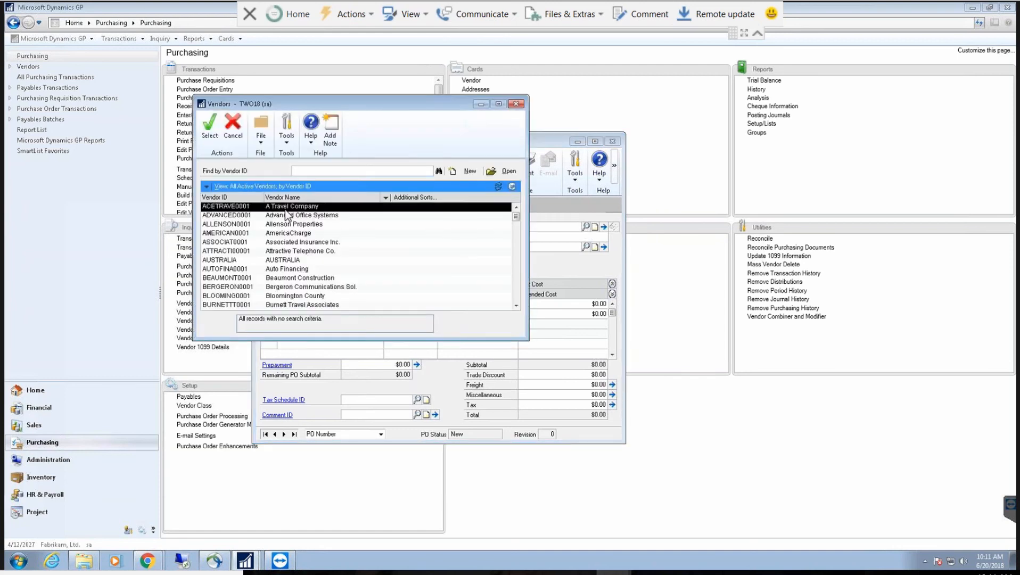
key("Tab")
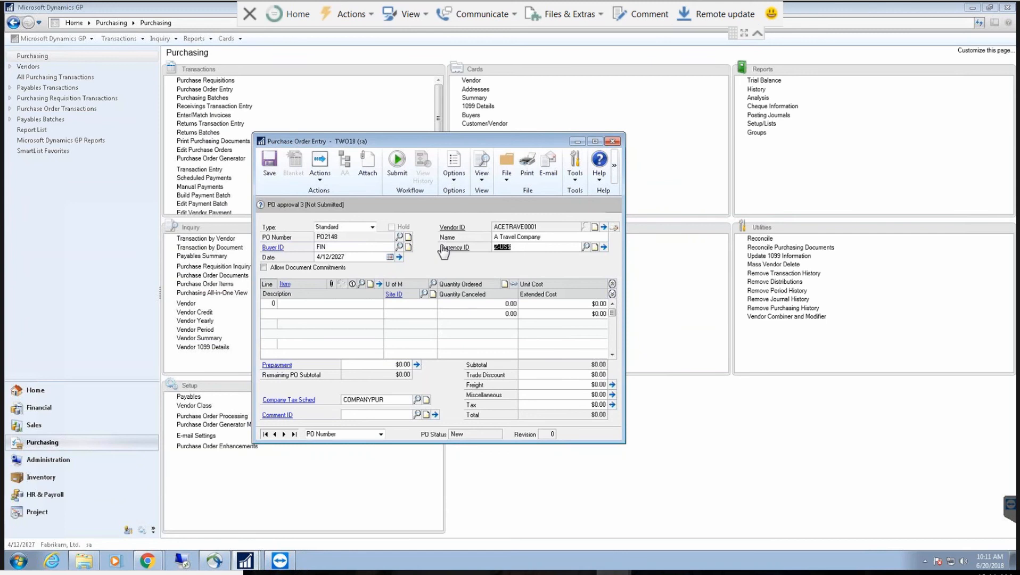
key("Tab")
Step: Add line 1: item 1-A3261A Multi-Core Processor, unit Each, quantity 1, site WAREHOUSE
left_click(363, 284)
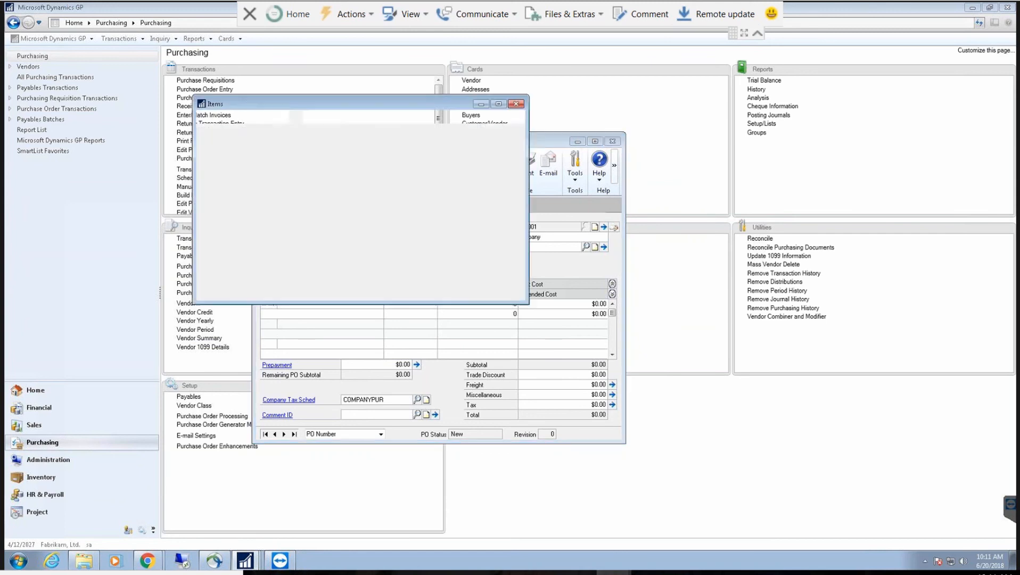
double_click(314, 206)
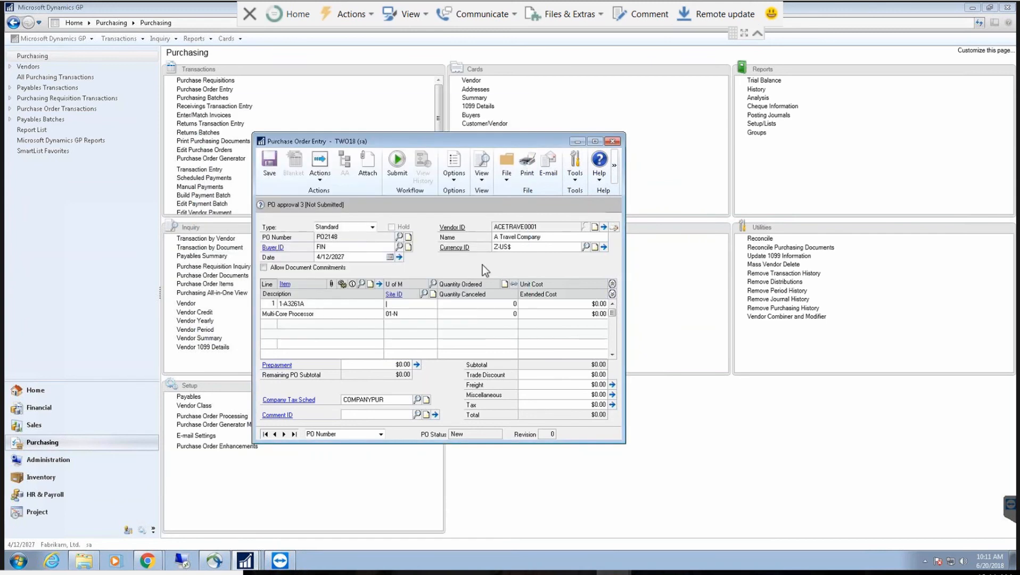
left_click(433, 284)
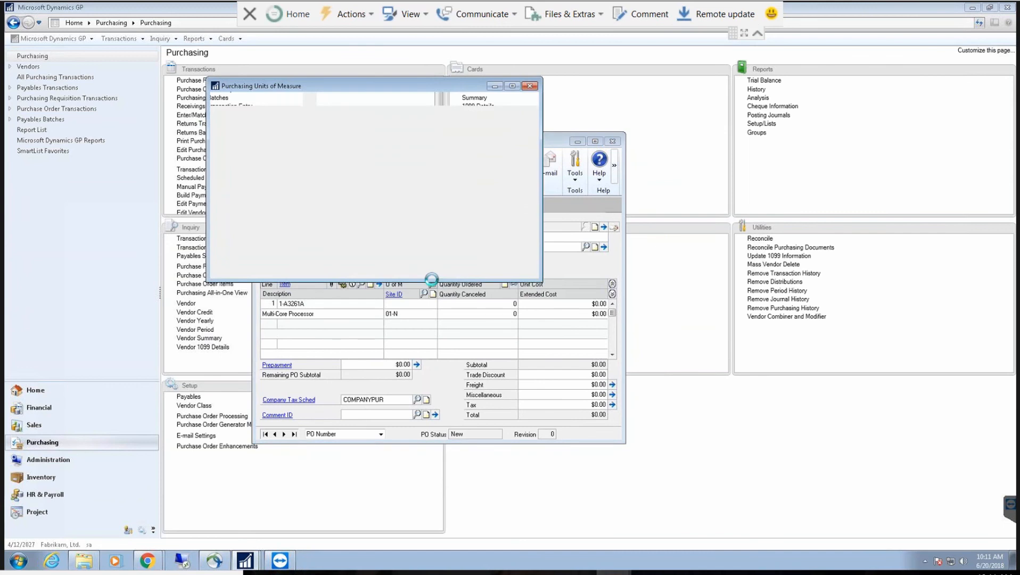
double_click(267, 190)
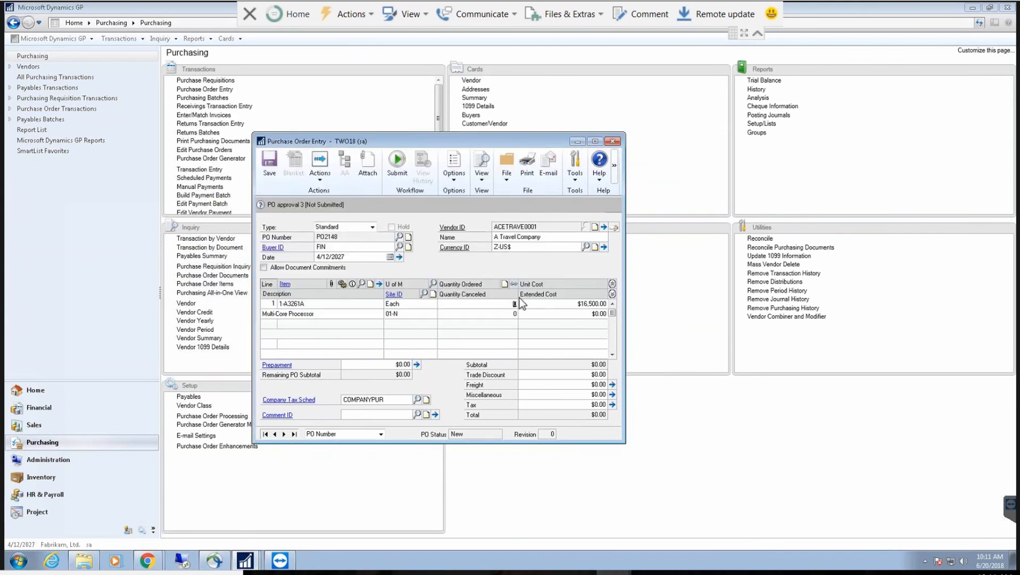
type("1")
key("Tab")
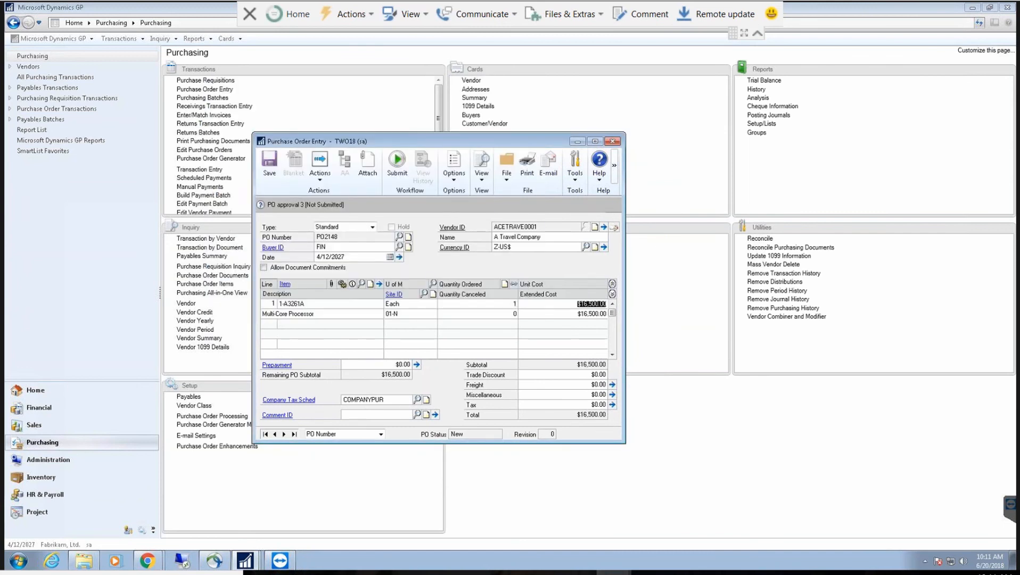
key("Tab")
key("Tab")
type("WARE")
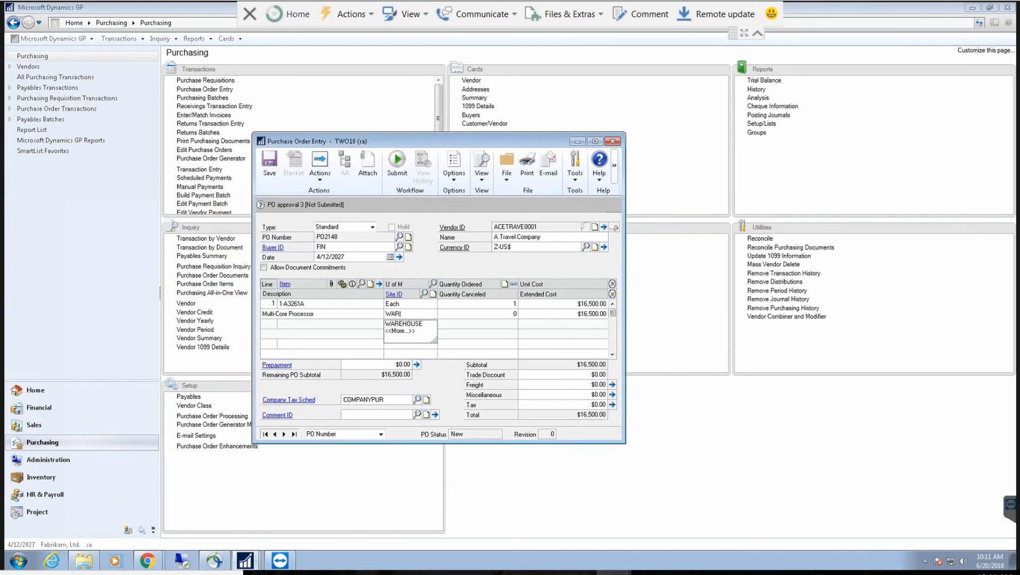
key("Tab")
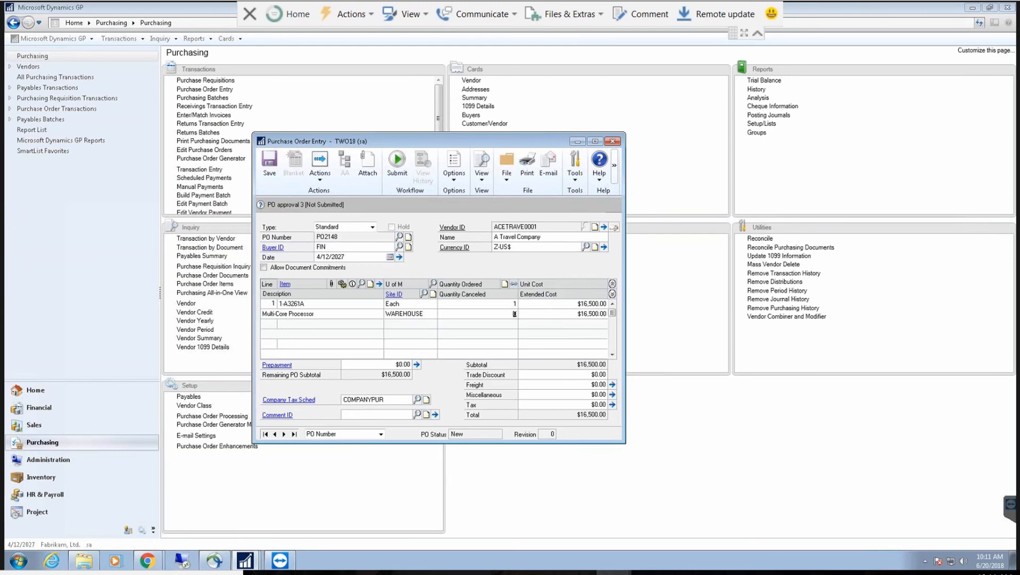
key("Tab")
Step: Save PO2148 and browse the Desktop for a file to attach
left_click(371, 168)
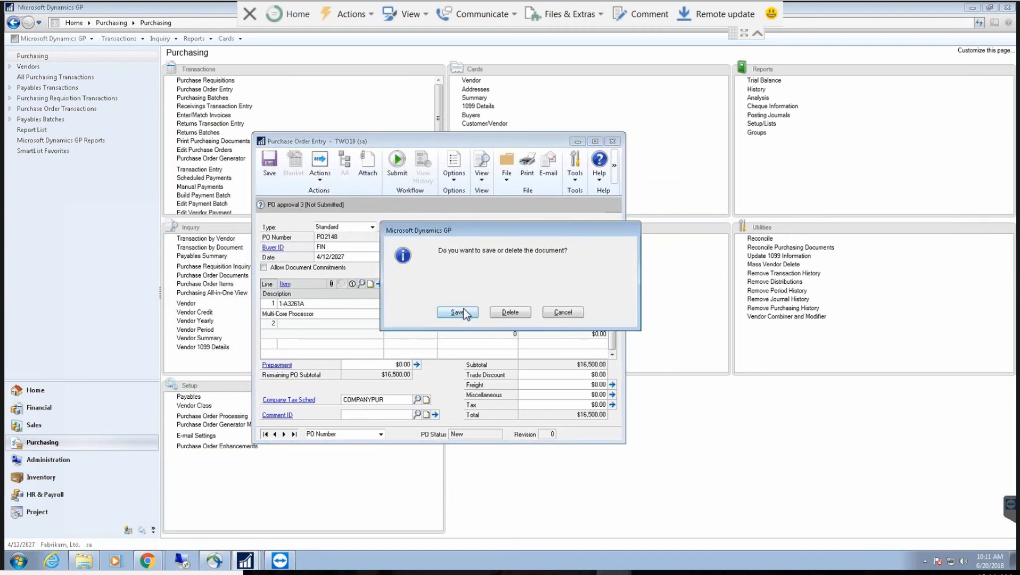
left_click(459, 312)
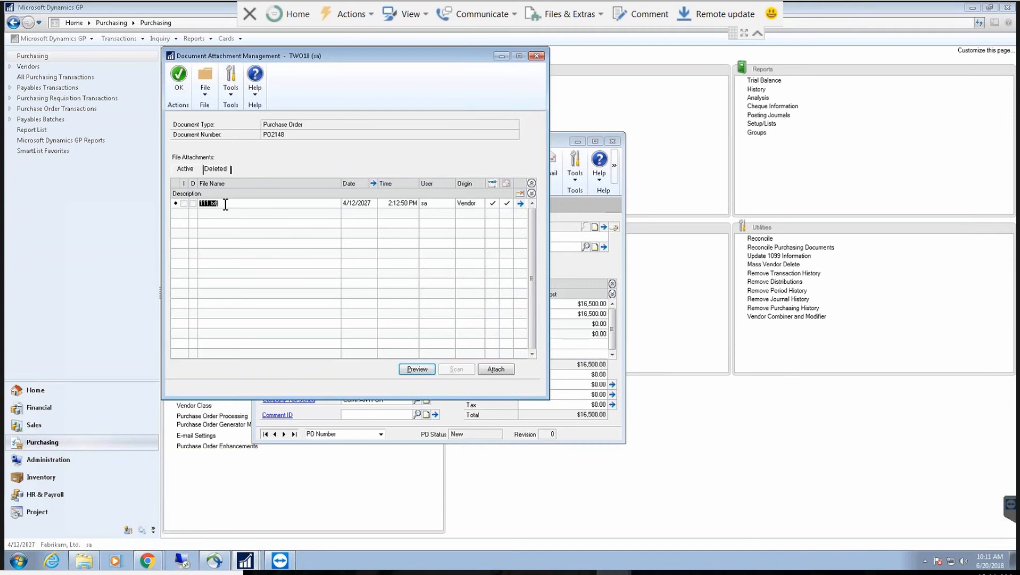
left_click(492, 371)
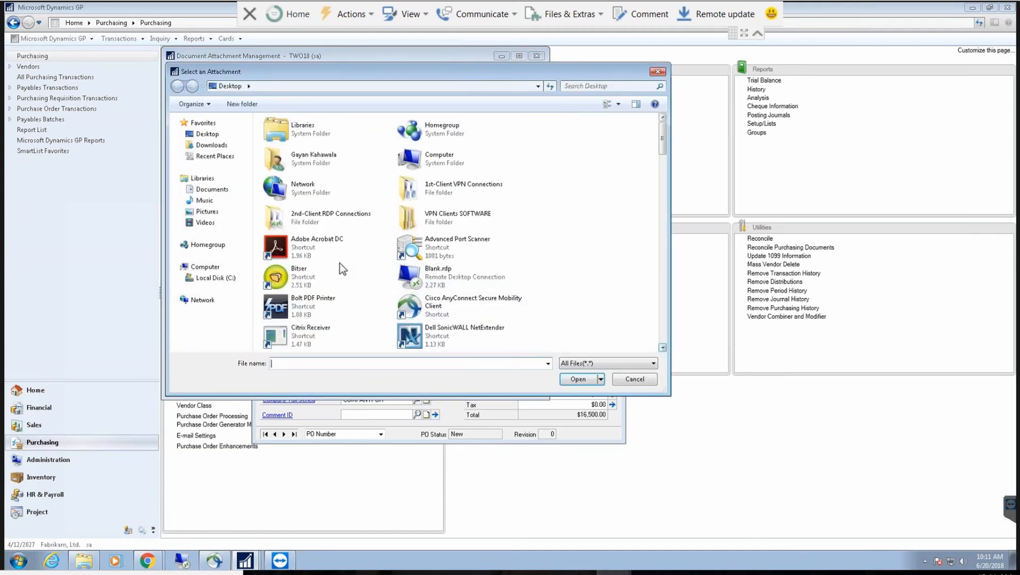
left_click(218, 134)
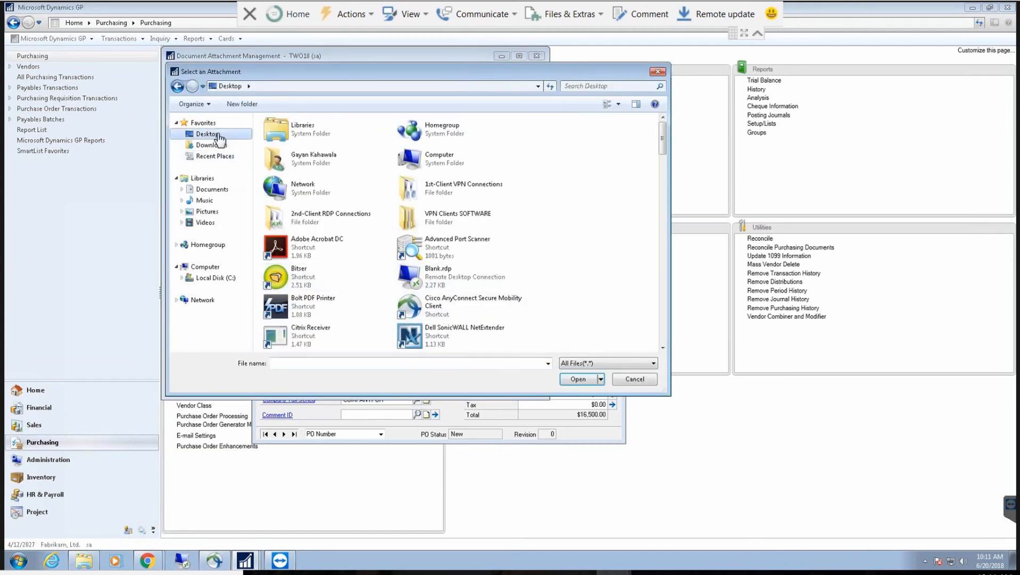
Step: Select cost adjutment.pdf from the Desktop list and attach it to PO2148
left_click(663, 348)
left_click(663, 347)
left_click(663, 347)
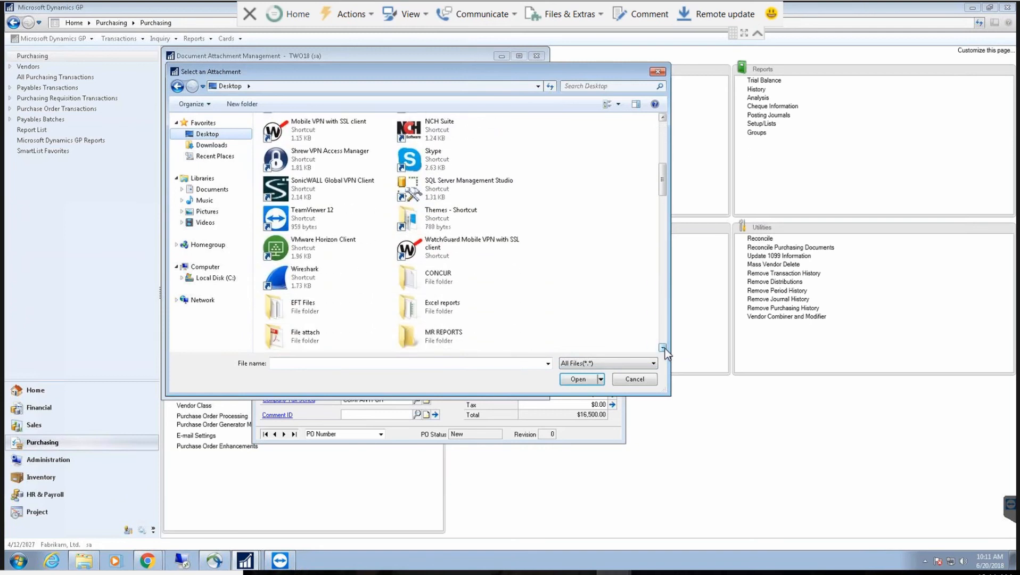
left_click(663, 348)
left_click(663, 348)
left_click(663, 348)
left_click(663, 348)
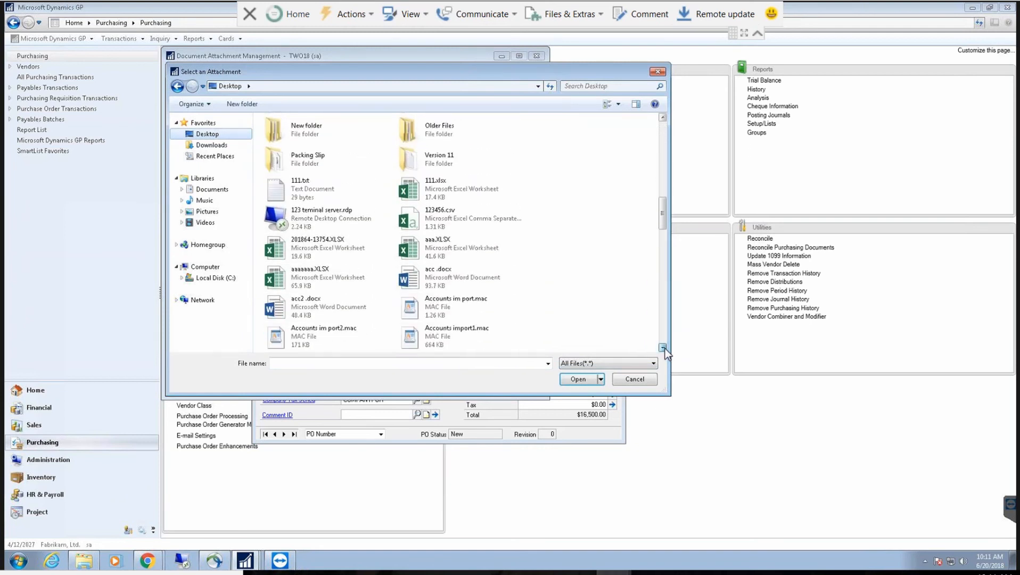
left_click(663, 348)
left_click(663, 348)
left_click(663, 347)
left_click(663, 348)
left_click(663, 348)
left_click(663, 348)
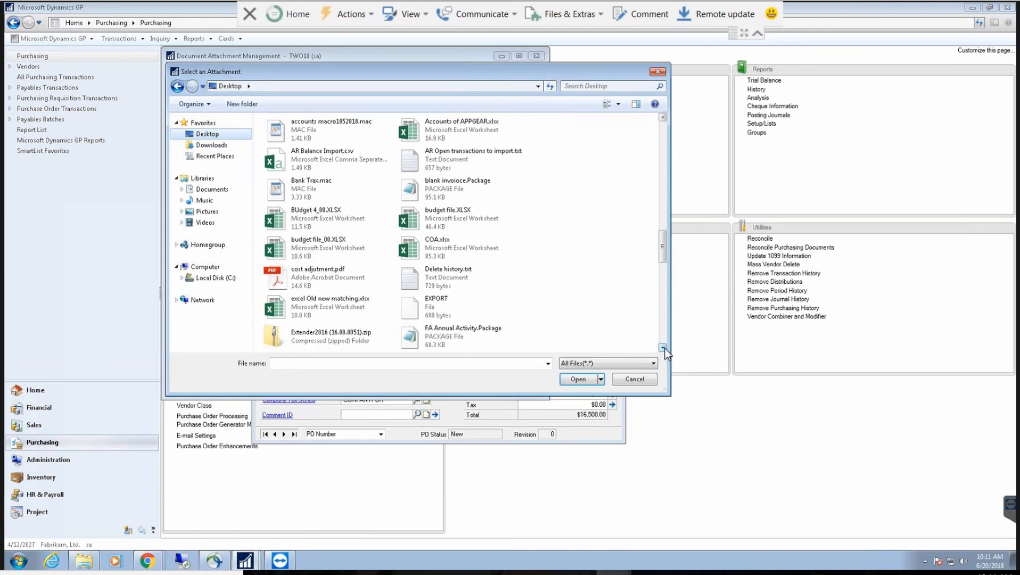
left_click(353, 276)
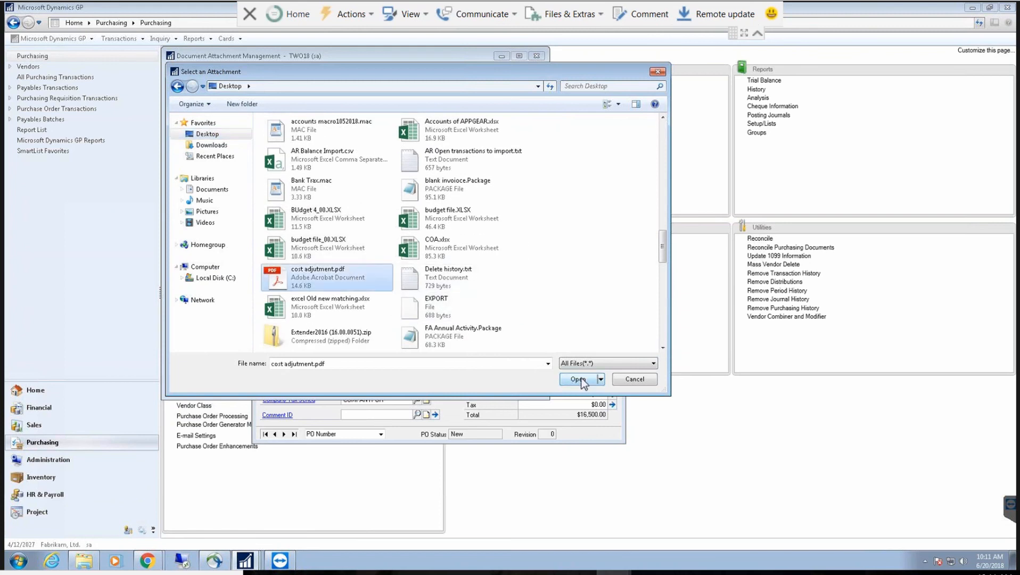
left_click(579, 379)
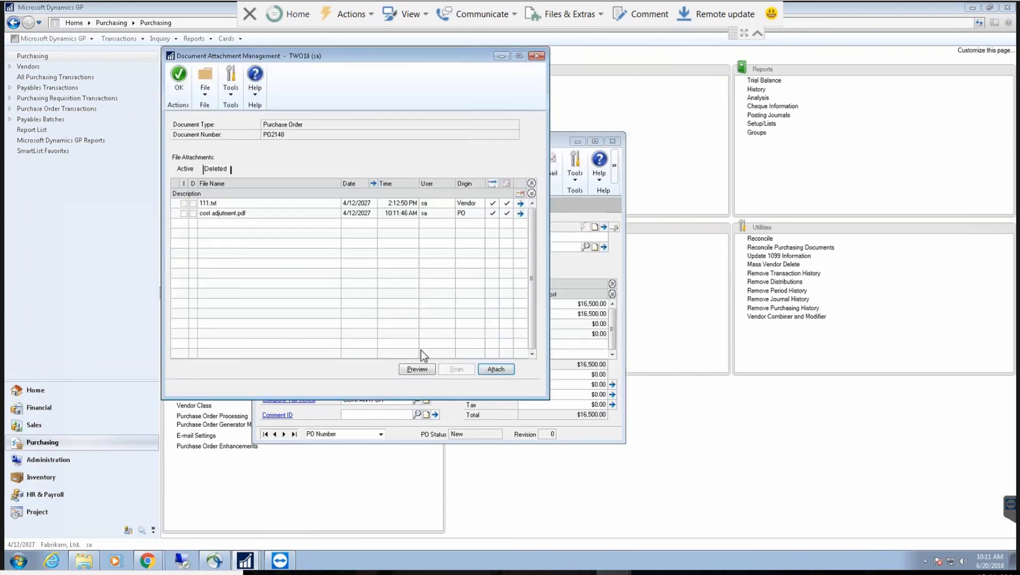
left_click(189, 96)
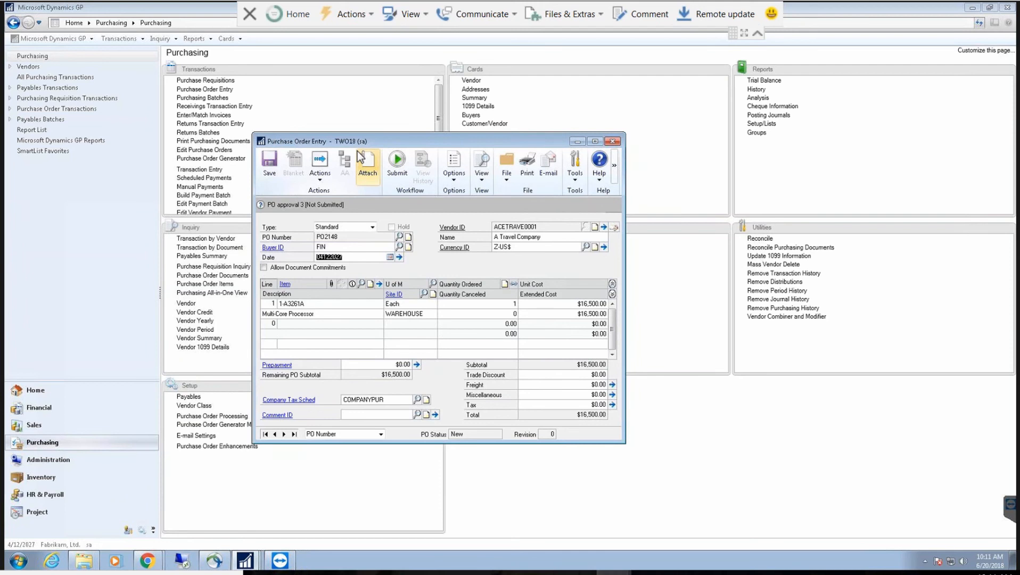
Step: Send PO2148 into the approval workflow, commenting 99999
left_click(397, 163)
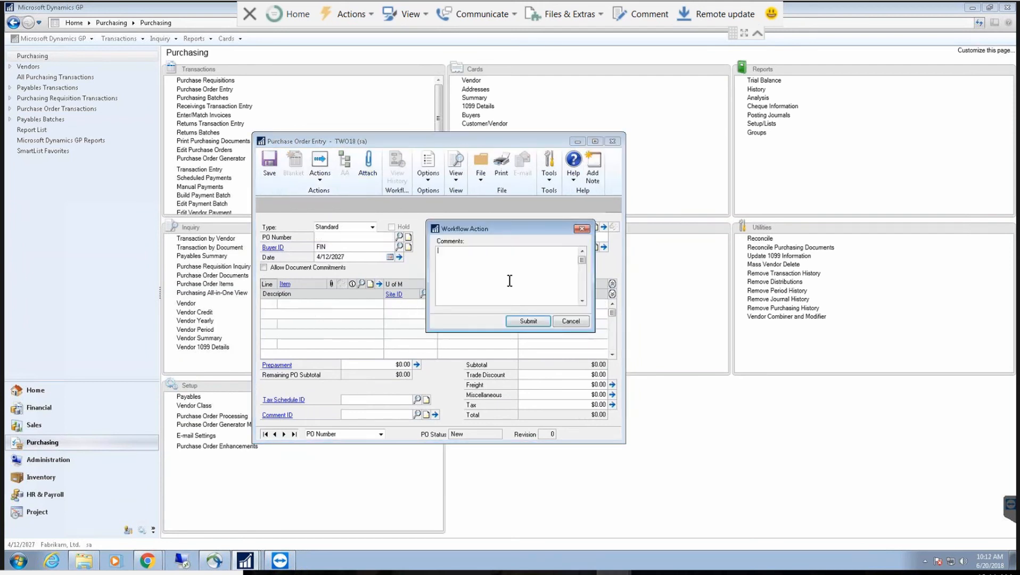
type("99999")
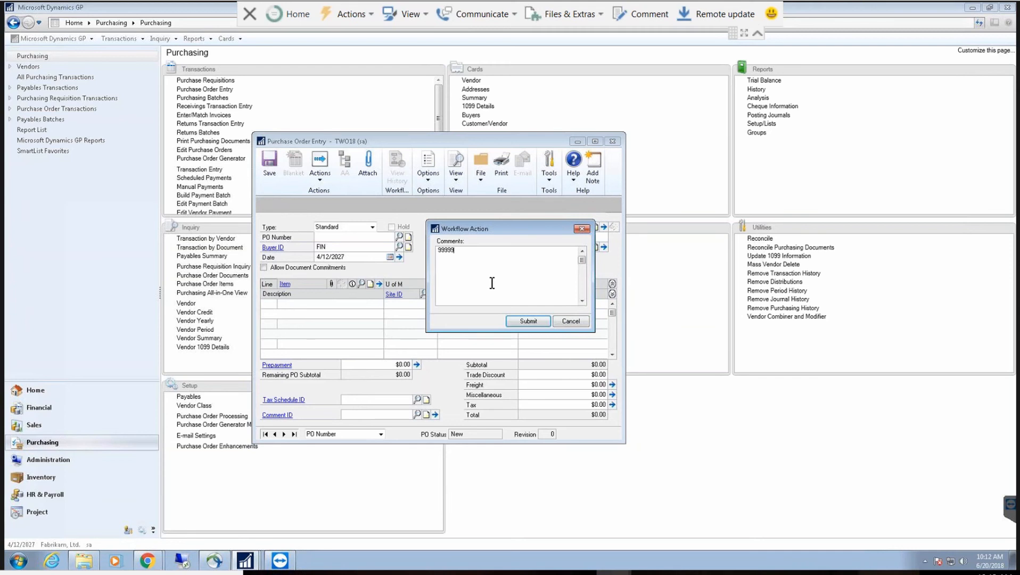
left_click(522, 323)
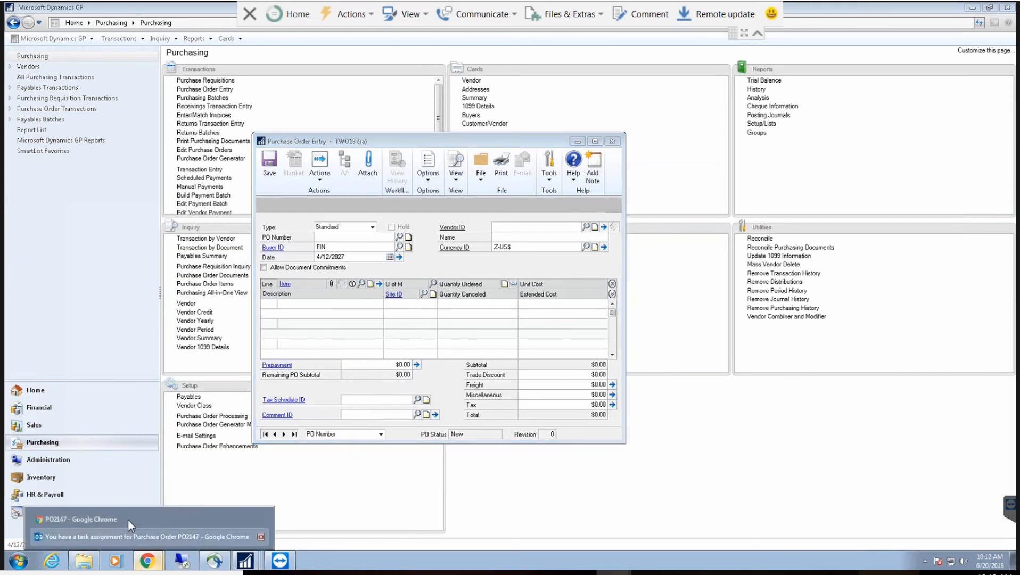
Step: Close the PO2147 approval page and open the PO2148 task email in a maximized window
left_click(176, 528)
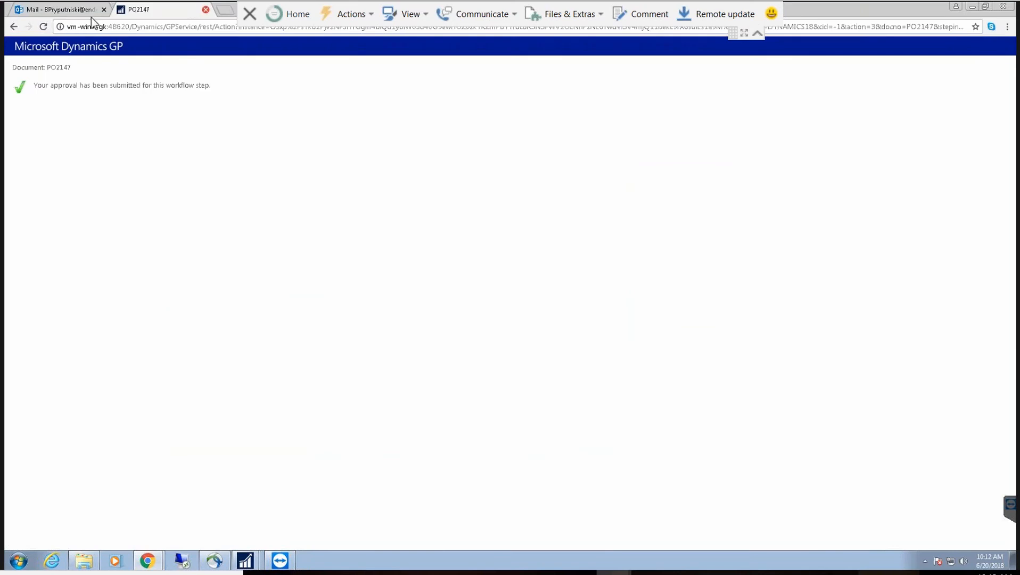
key("ctrl+w")
left_click(392, 276)
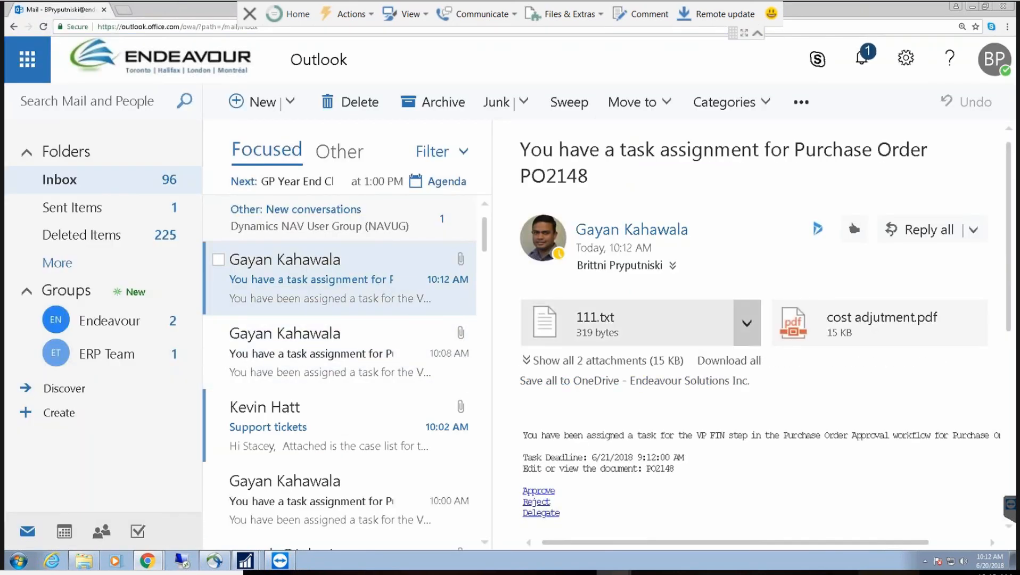
double_click(370, 284)
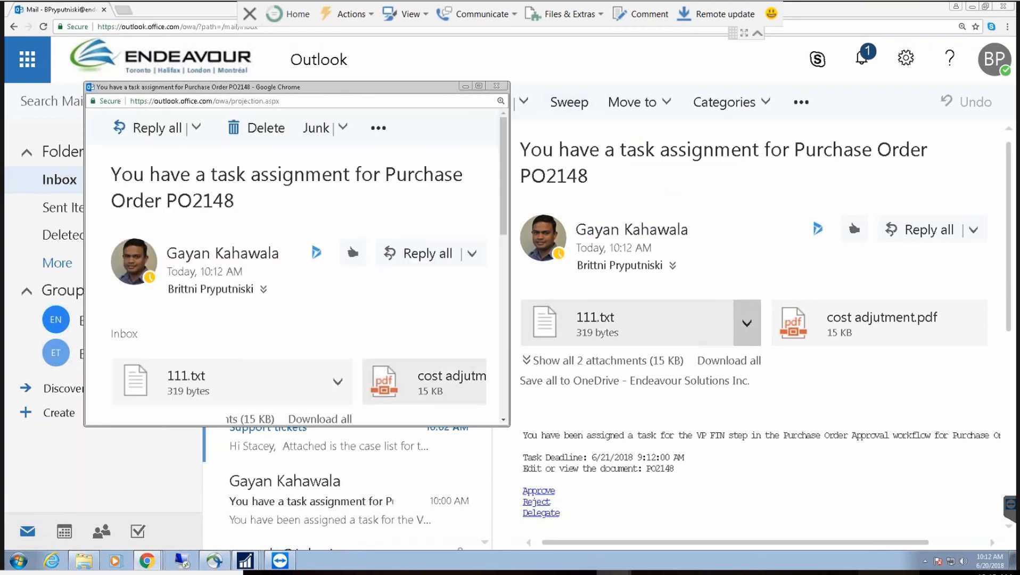
double_click(371, 92)
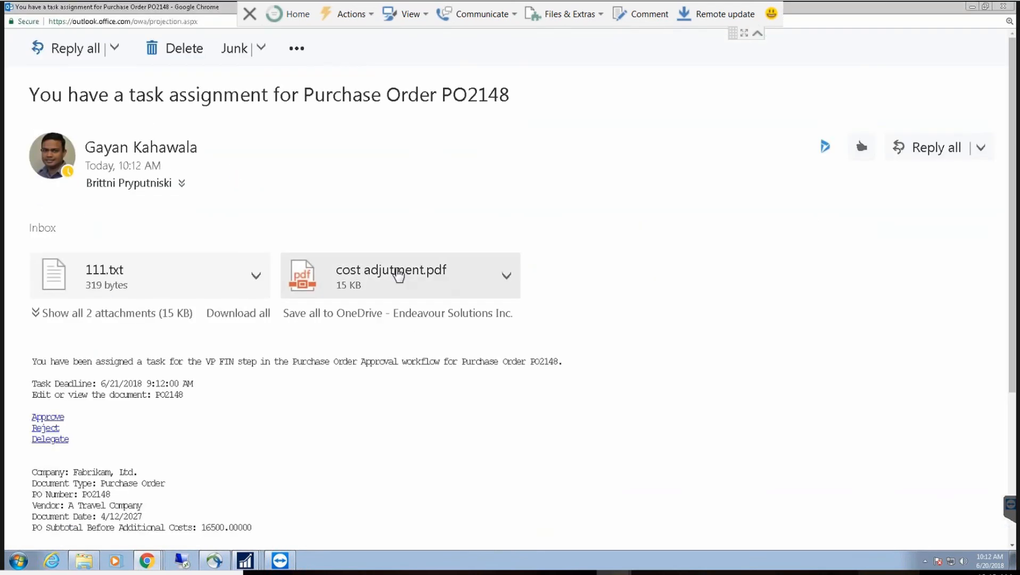
Step: Preview the cost adjutment.pdf attachment, then close the preview
left_click(426, 278)
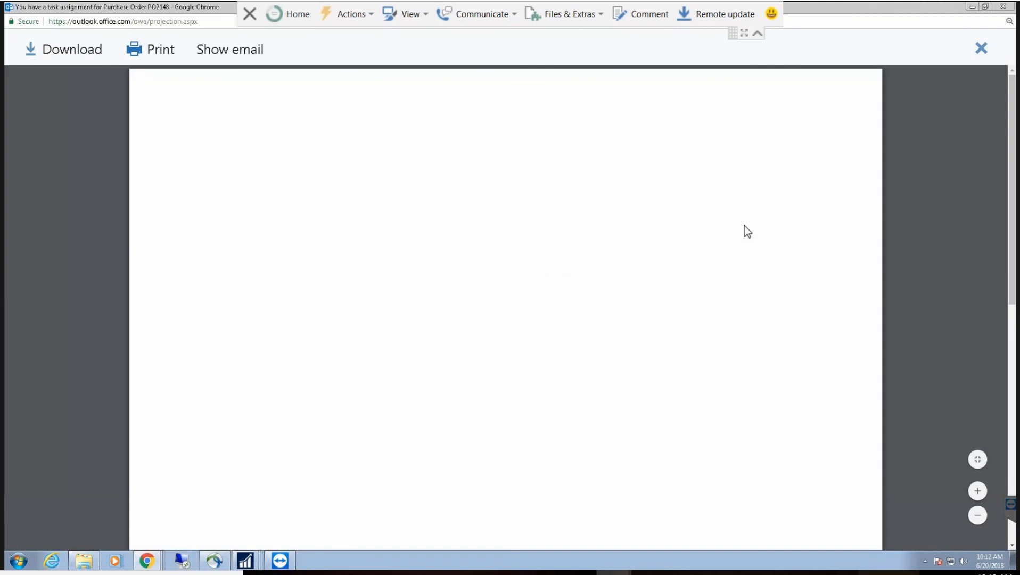
scroll(890, 160, "down", 5)
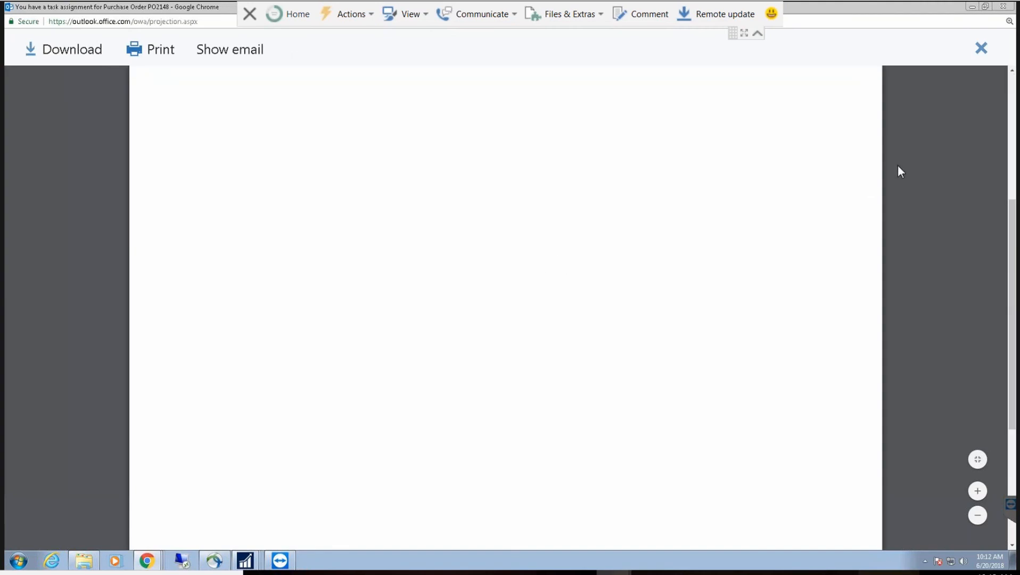
scroll(898, 164, "up", 5)
left_click(982, 47)
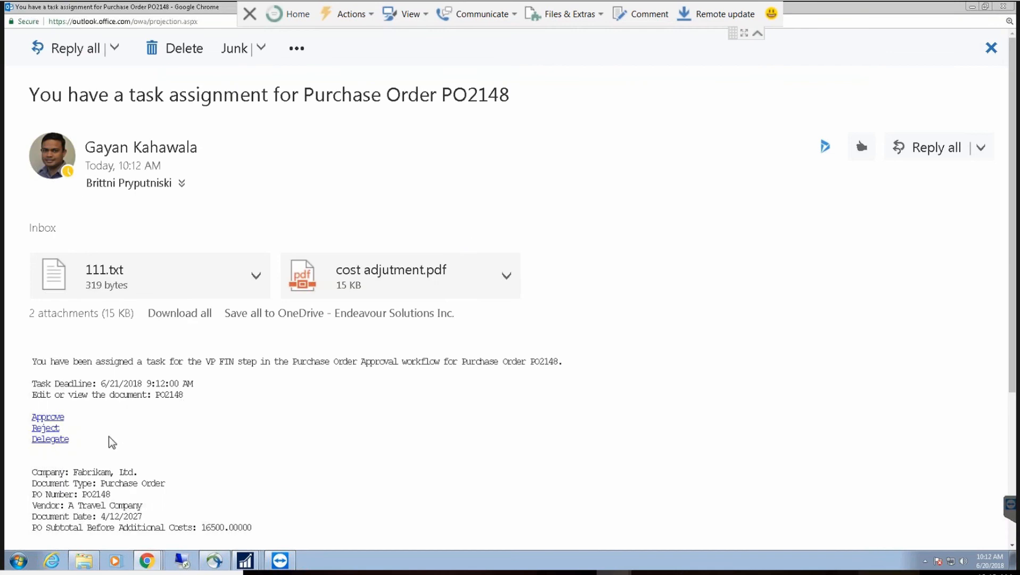
Step: Highlight the task text and deadline line in the email body
left_click_drag(73, 440, 23, 443)
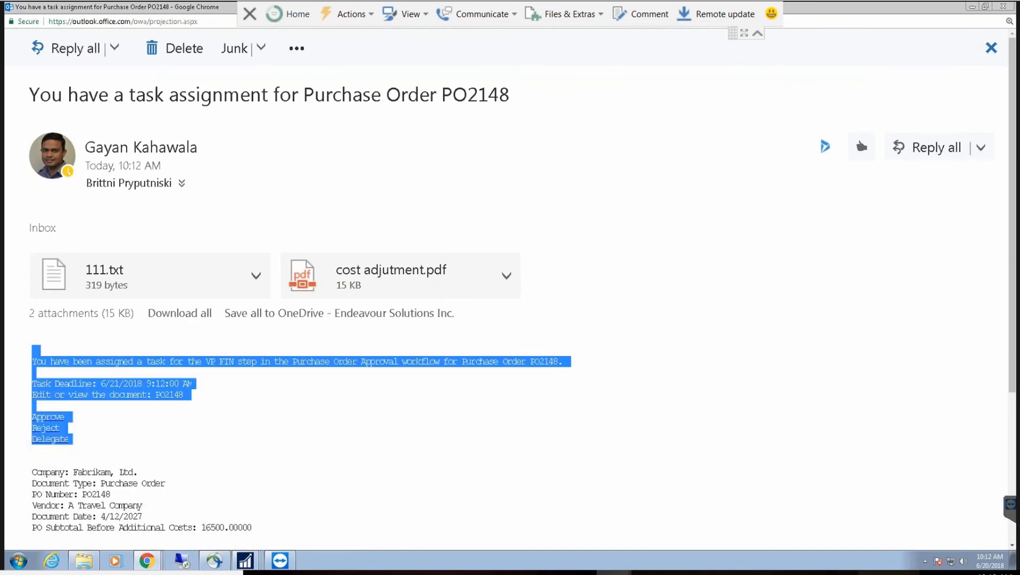
left_click(116, 440)
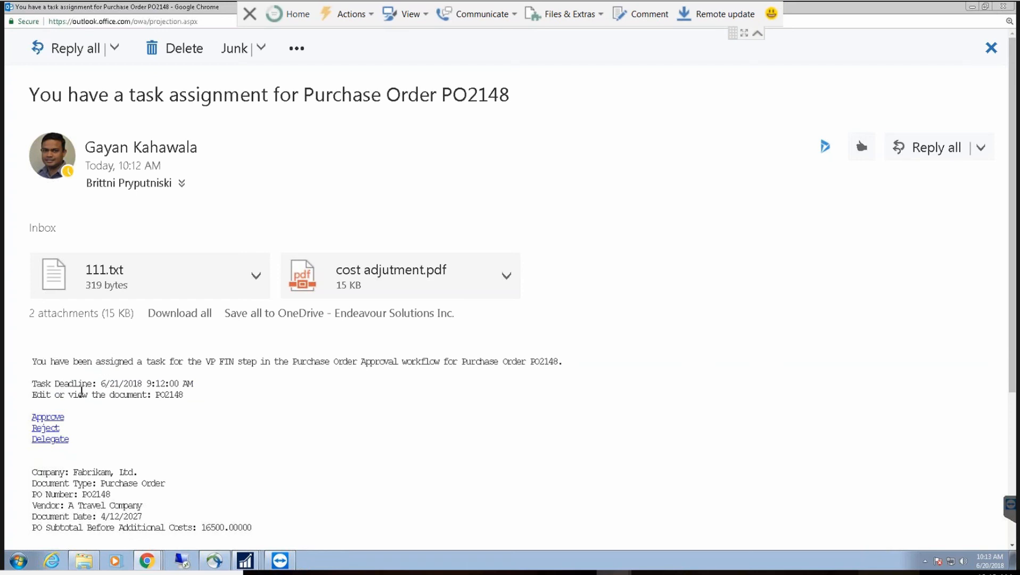
left_click_drag(37, 383, 201, 393)
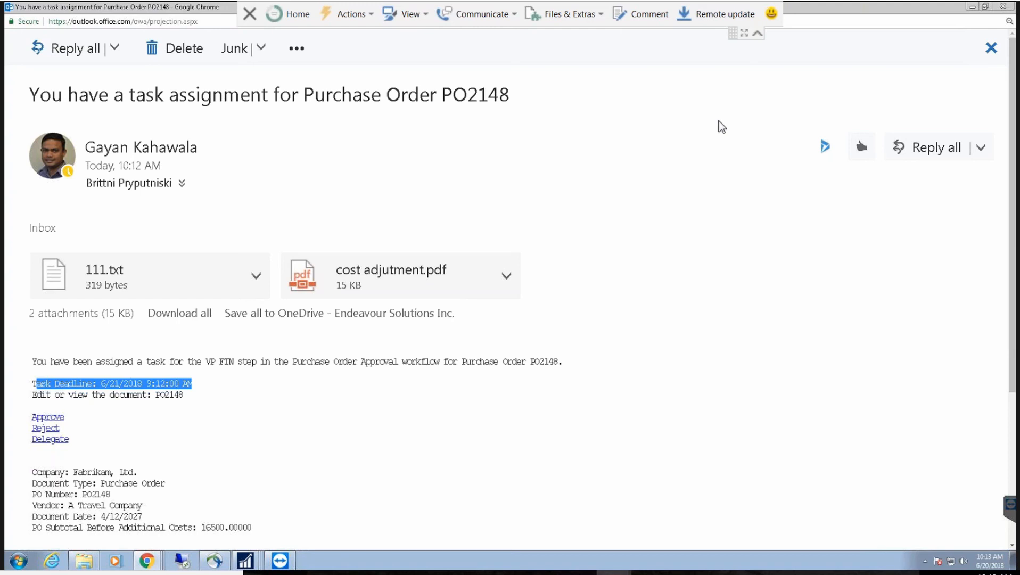
left_click(131, 427)
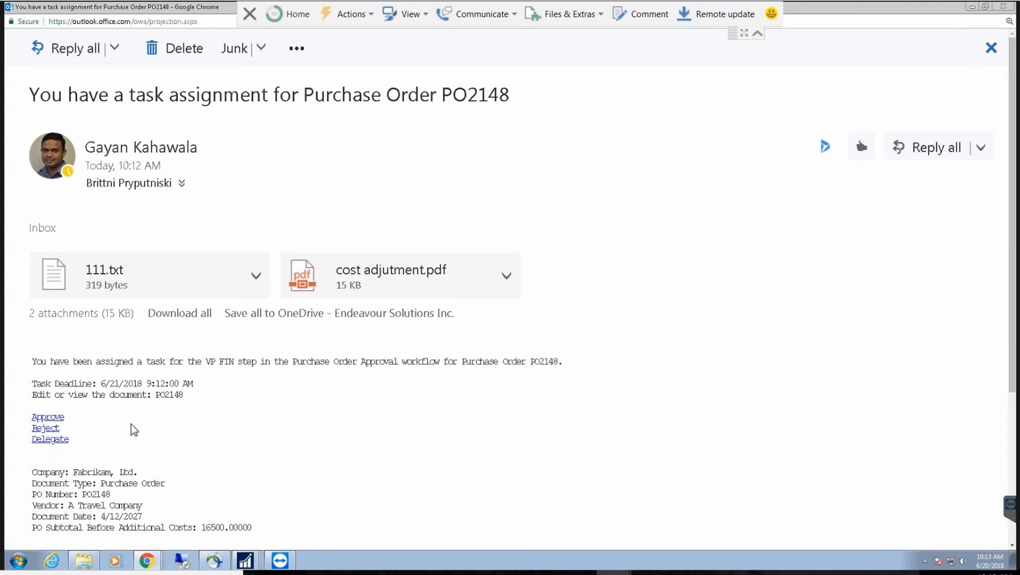
Step: Approve PO2148 with the comment 'I really think I need.' and return to its task email
left_click(49, 417)
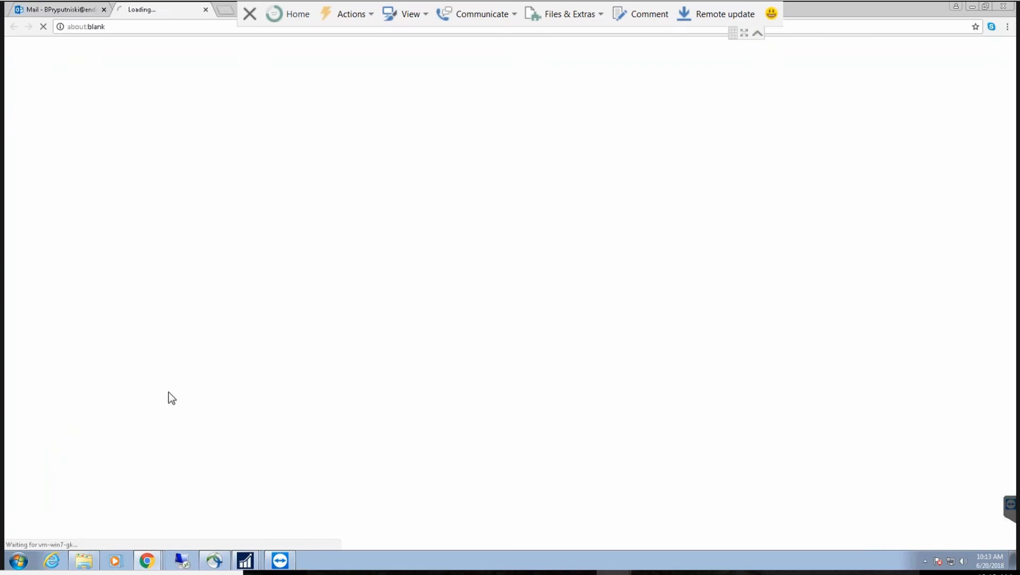
left_click(159, 147)
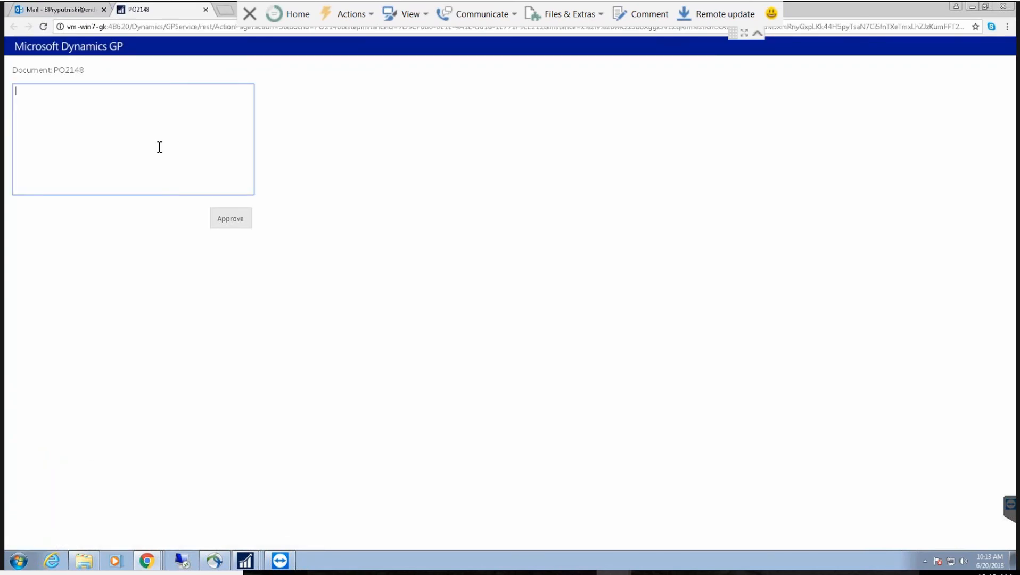
type("I really ")
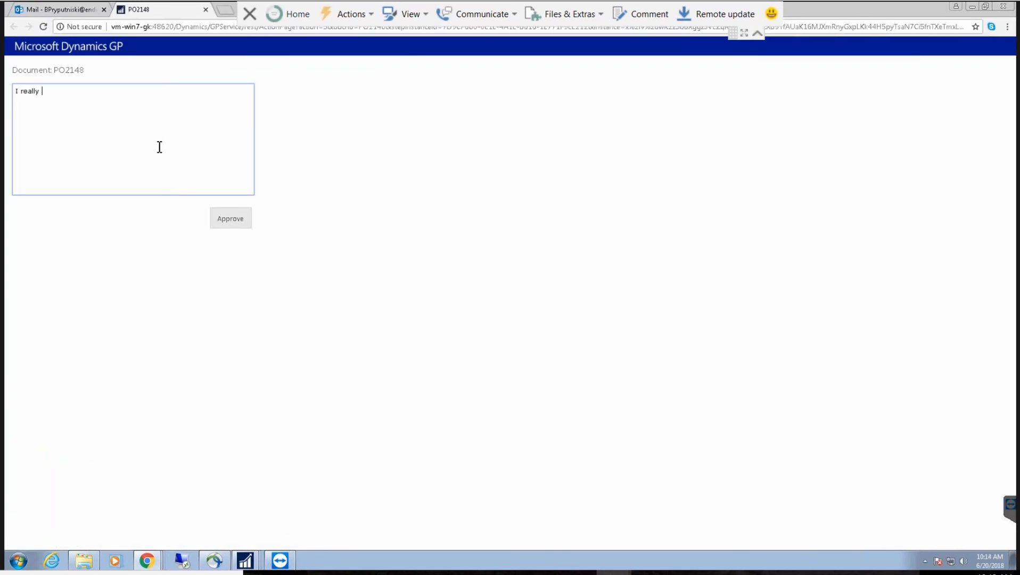
type("think I need.")
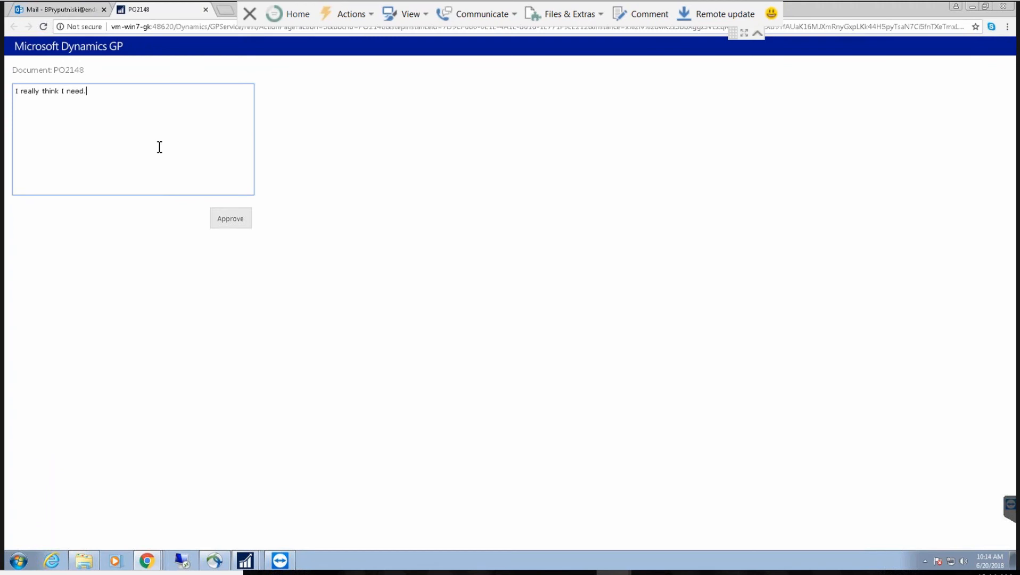
left_click(227, 218)
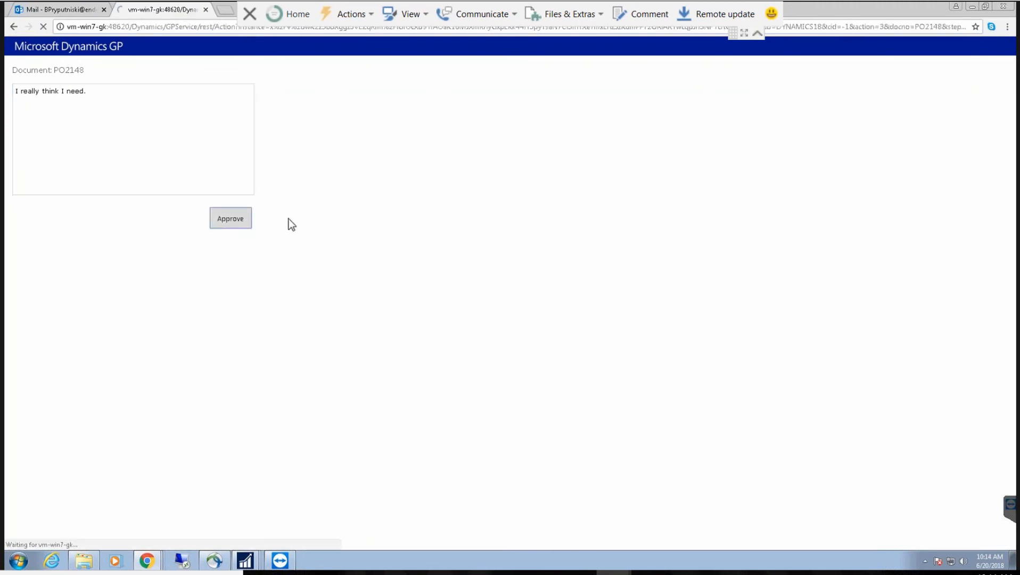
left_click(206, 9)
left_click(973, 7)
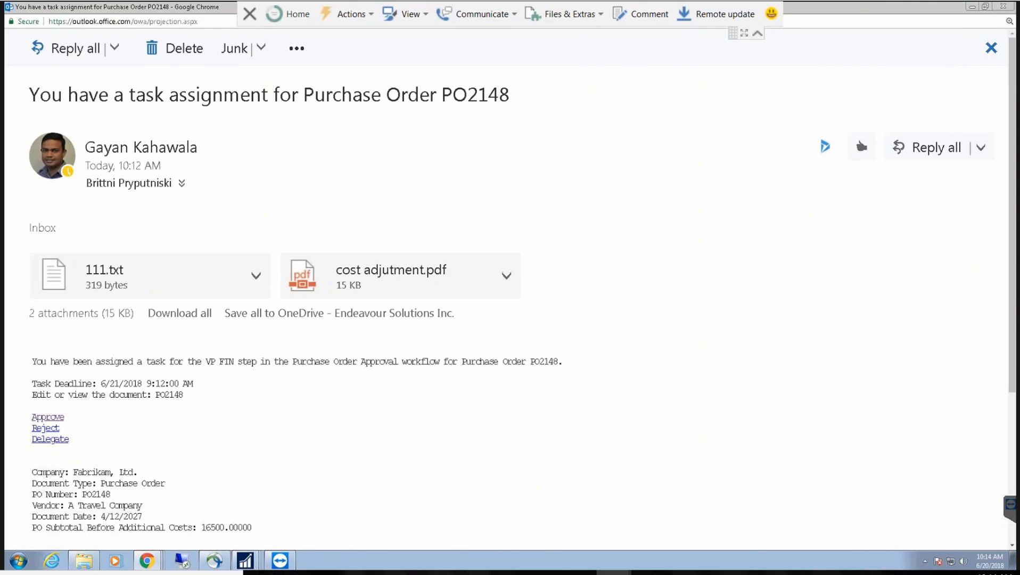
Step: Close the PO2148 task email and the empty Purchase Order Entry window
left_click(994, 49)
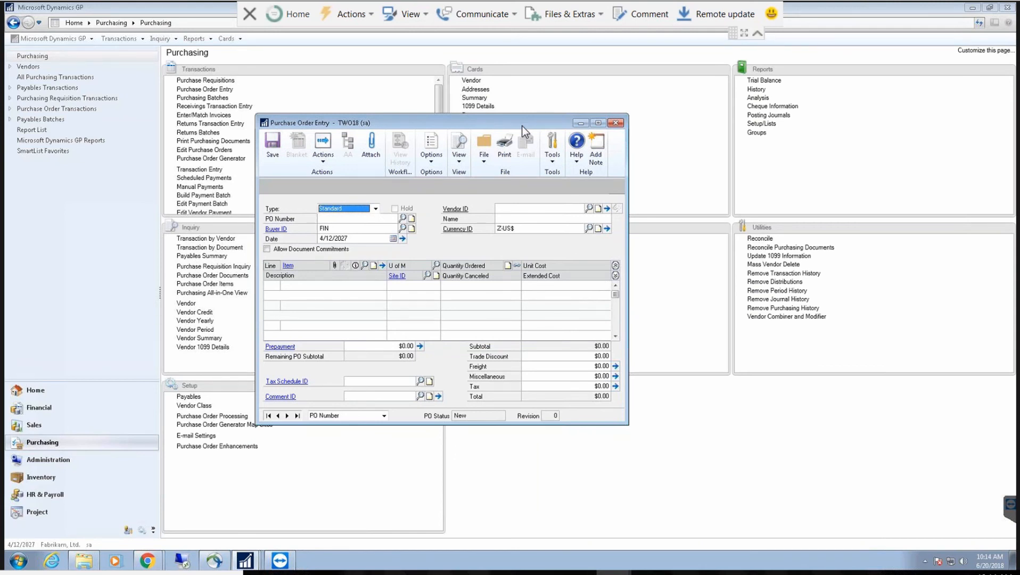
left_click(616, 123)
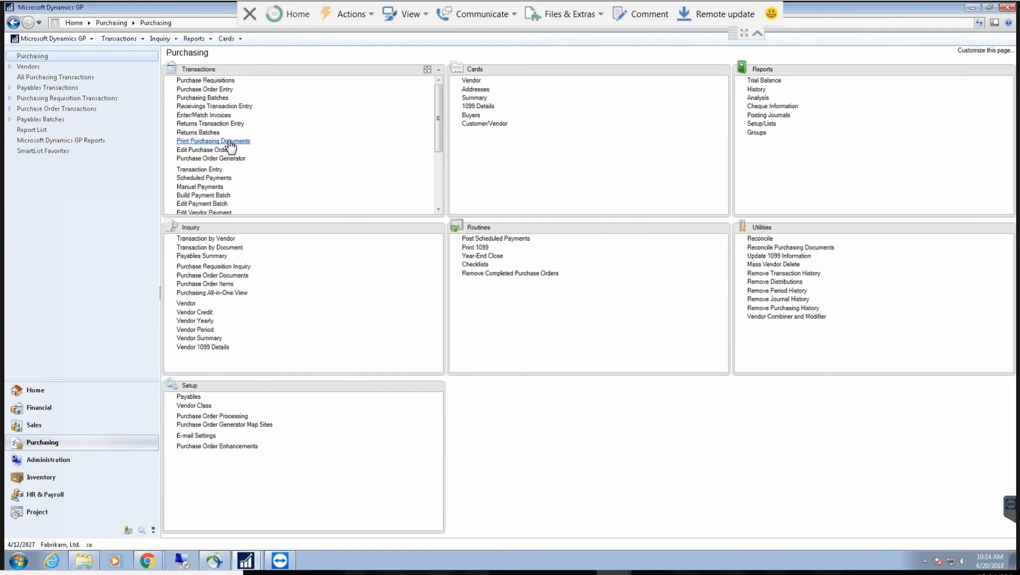
left_click(220, 106)
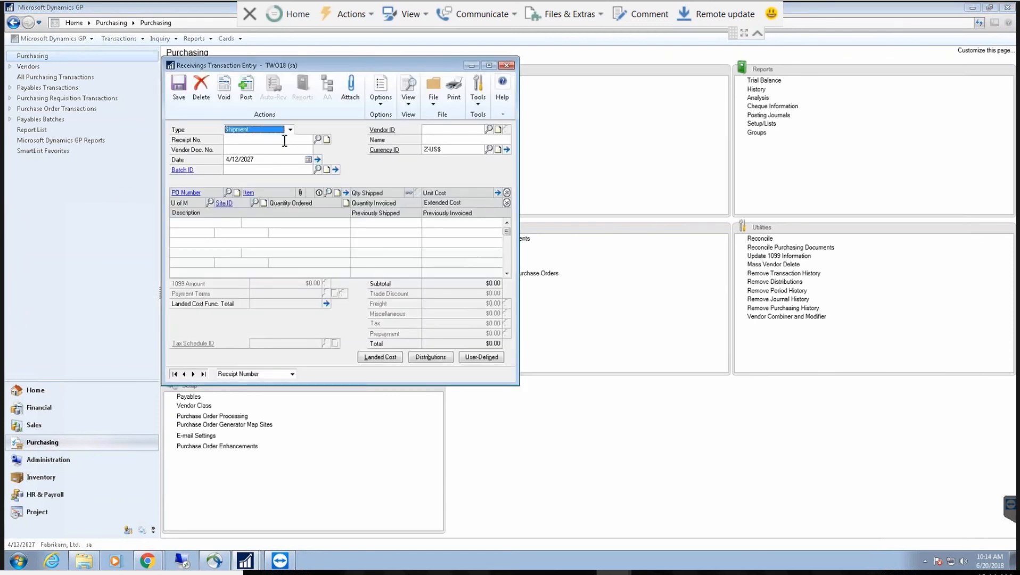
left_click(285, 141)
key("Tab")
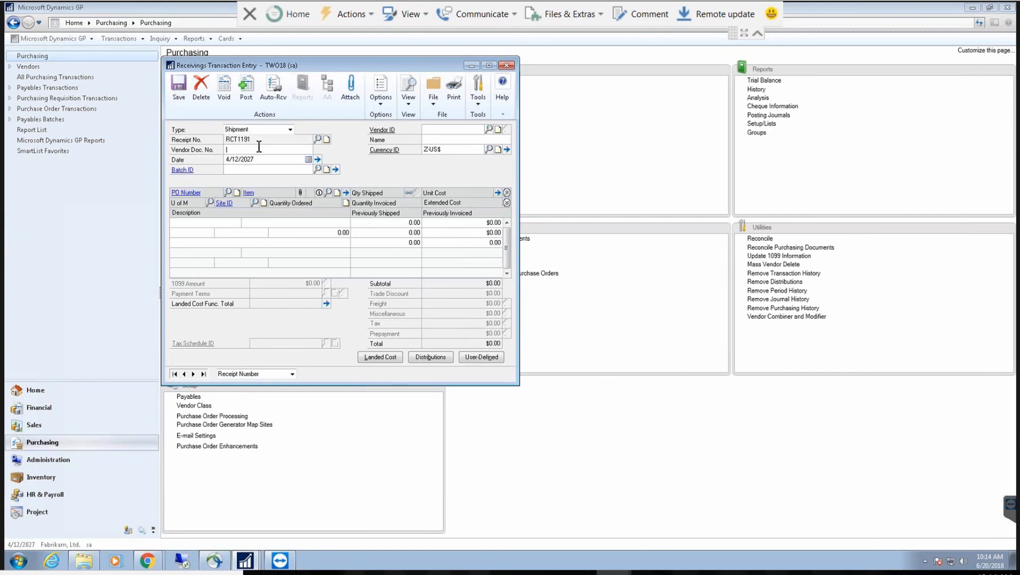
key("Tab")
Step: Create and save the new receiving batch BPTST
left_click(294, 171)
type("B")
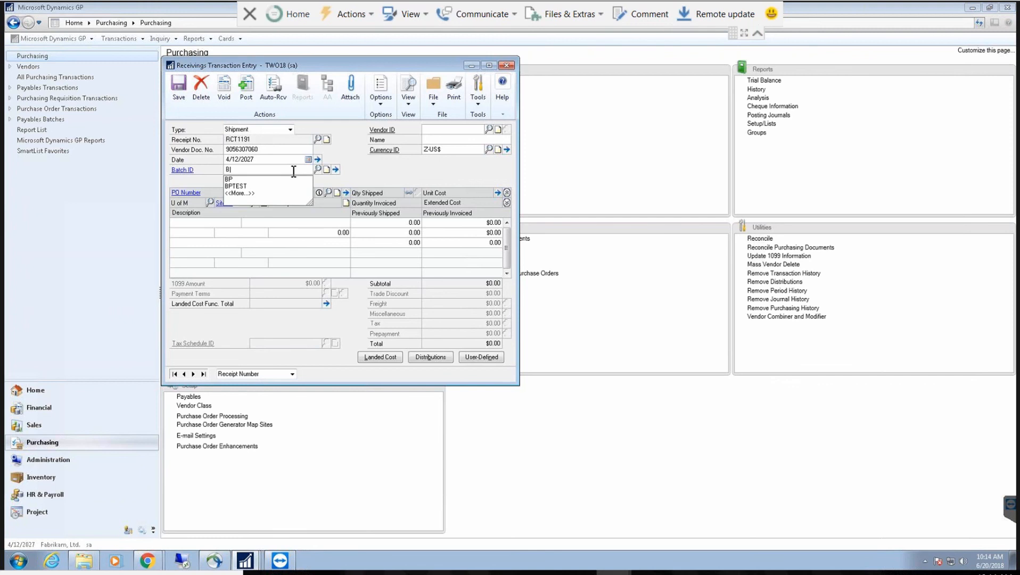
type("PTST")
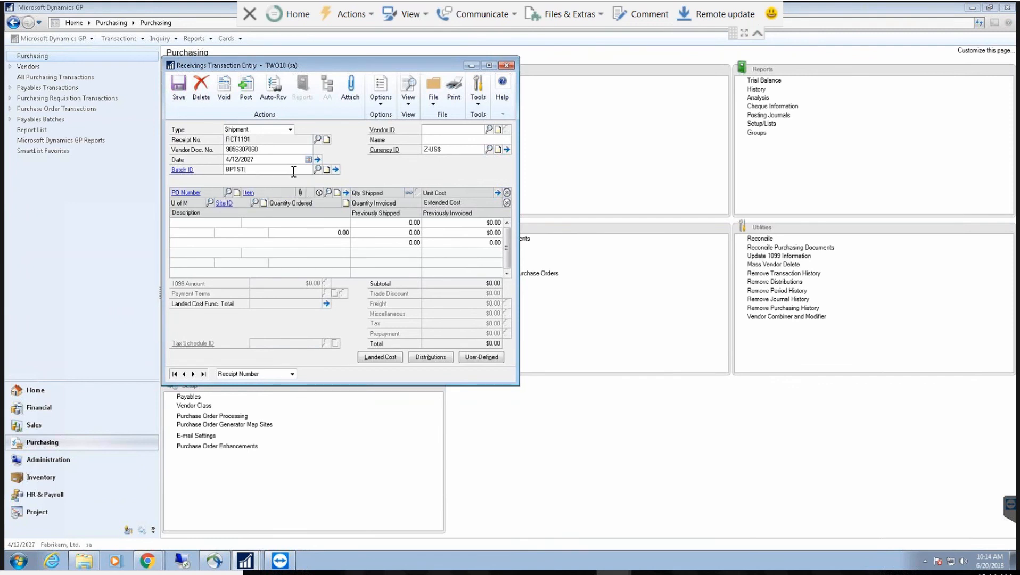
key("Tab")
left_click(498, 315)
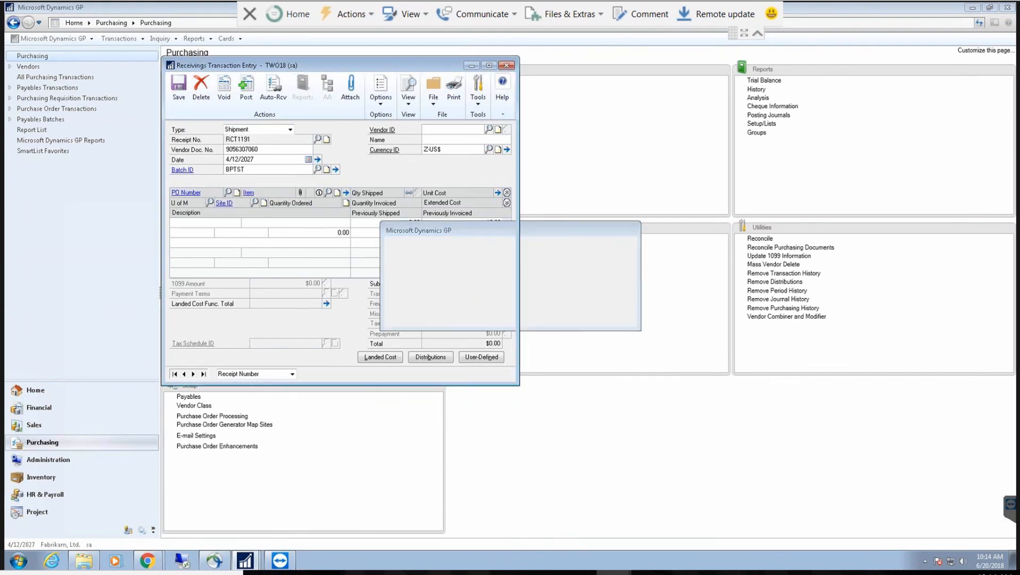
left_click(201, 131)
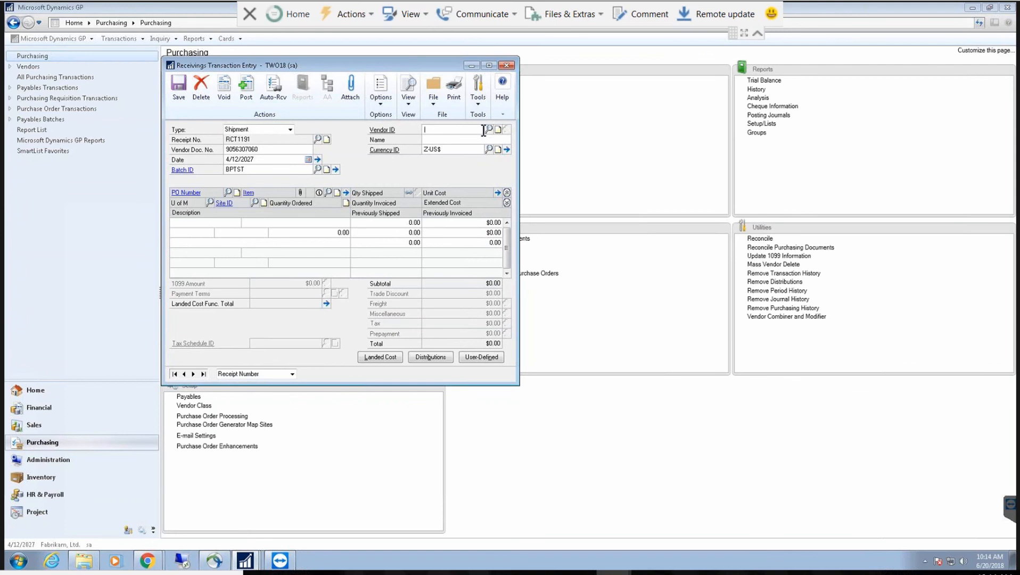
Step: Pick vendor ACETRAVE0001 and receive PO2148's Multi-Core Processor, quantity 1, for $16,500
left_click(489, 130)
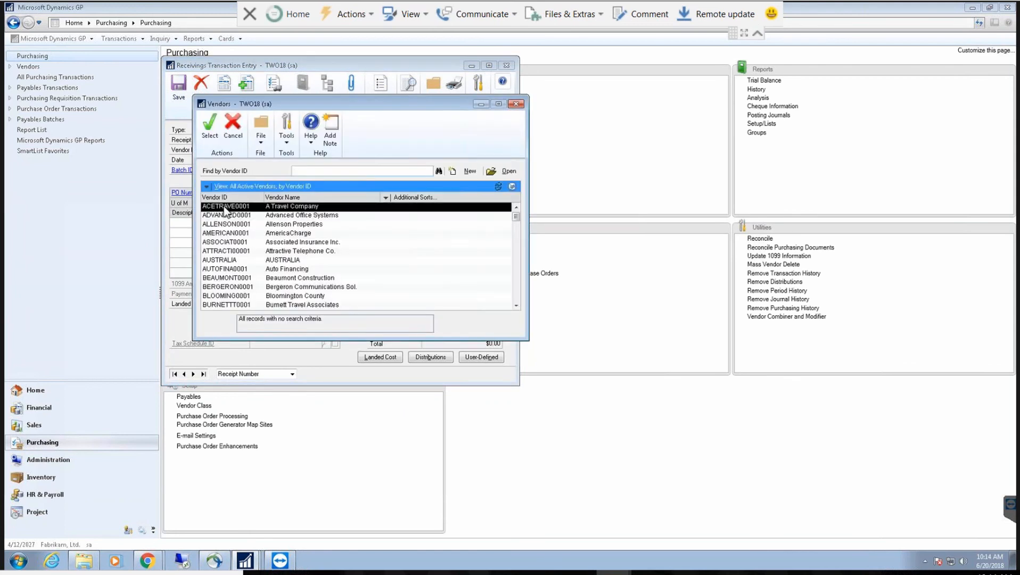
double_click(273, 213)
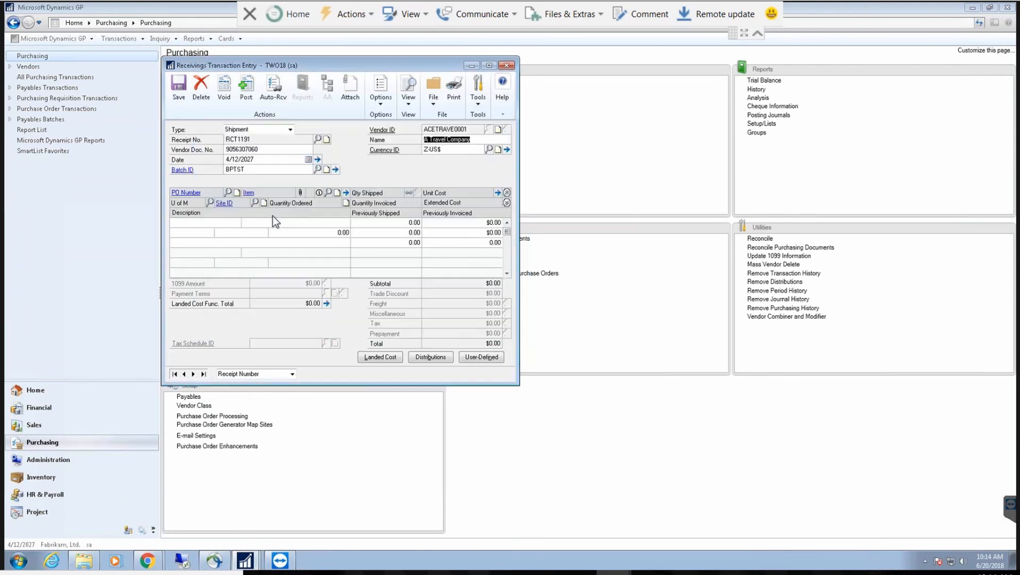
left_click(279, 102)
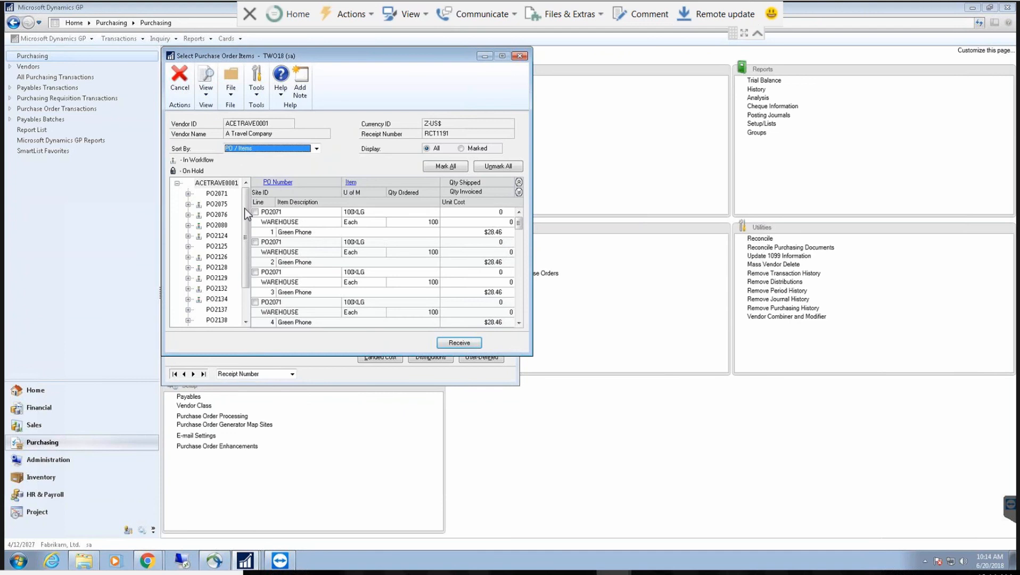
left_click(217, 320)
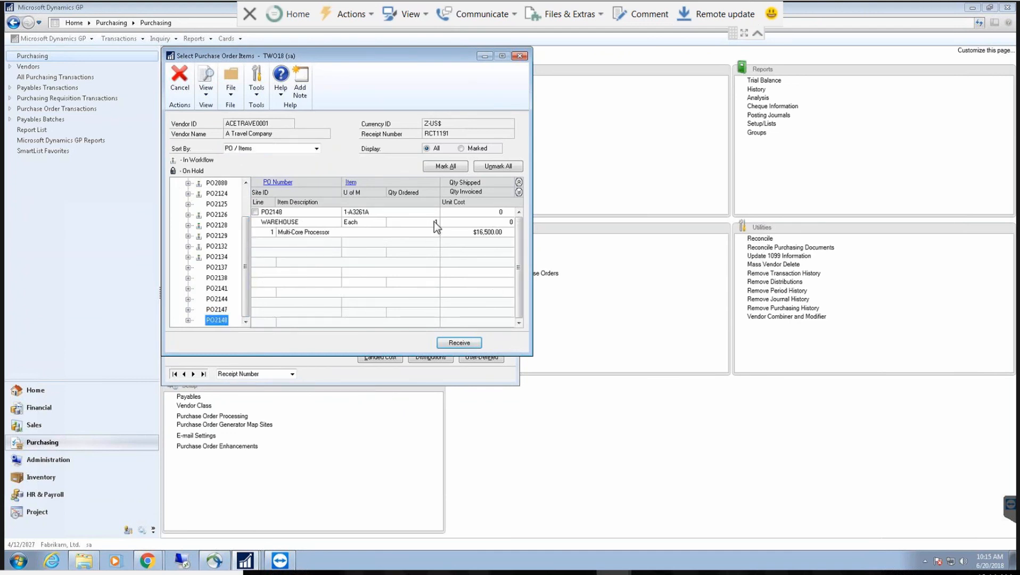
left_click(255, 212)
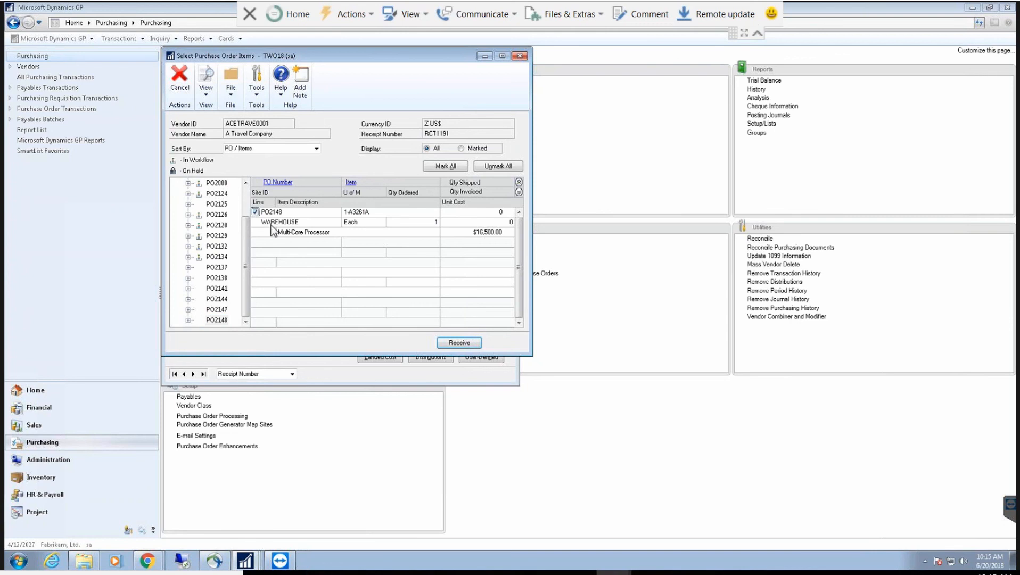
left_click(456, 344)
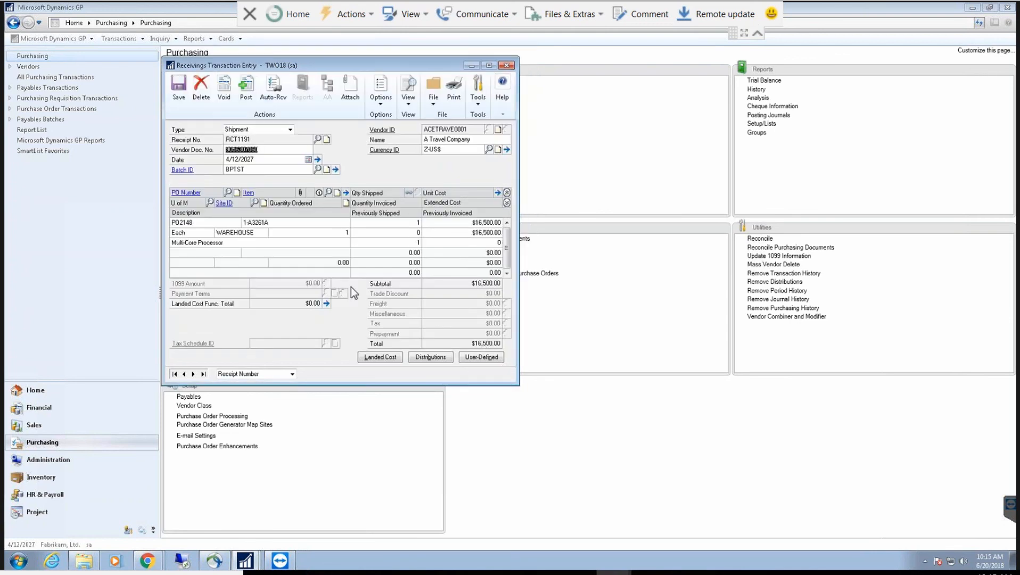
left_click(273, 222)
left_click(479, 357)
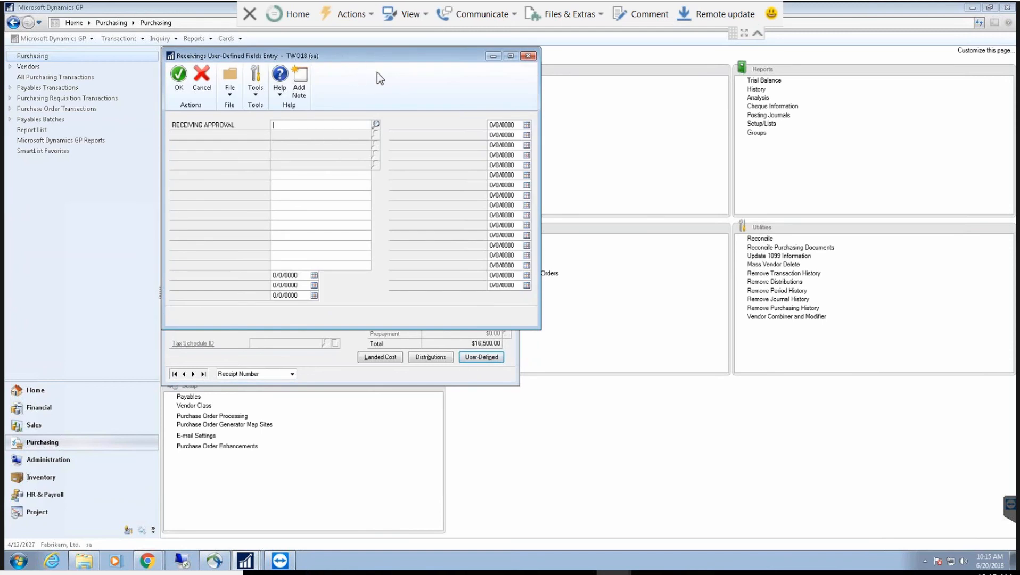
Step: Choose FIN for RCT1191's Receiving Approval user-defined field and confirm
left_click_drag(355, 55, 492, 120)
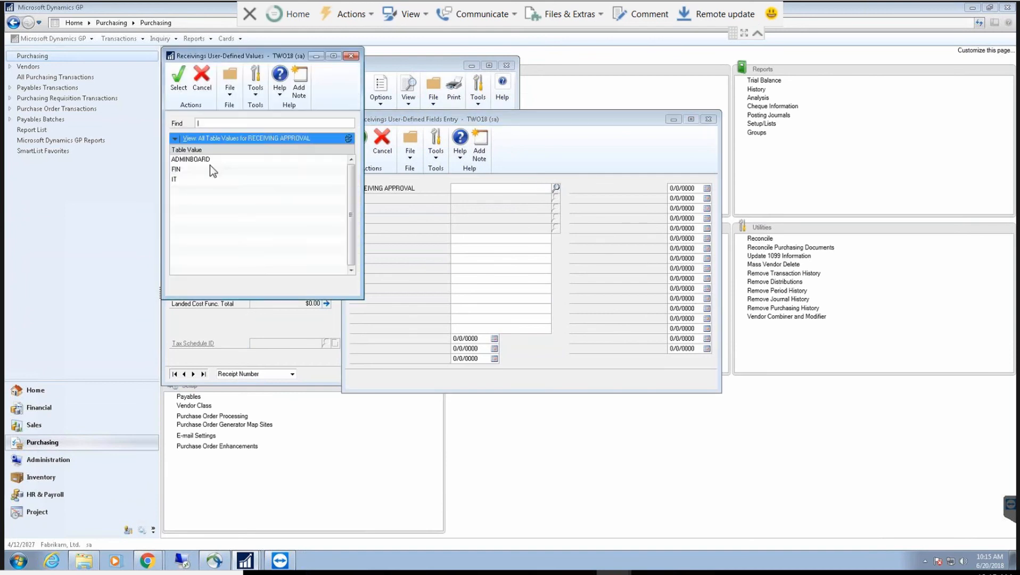
double_click(210, 167)
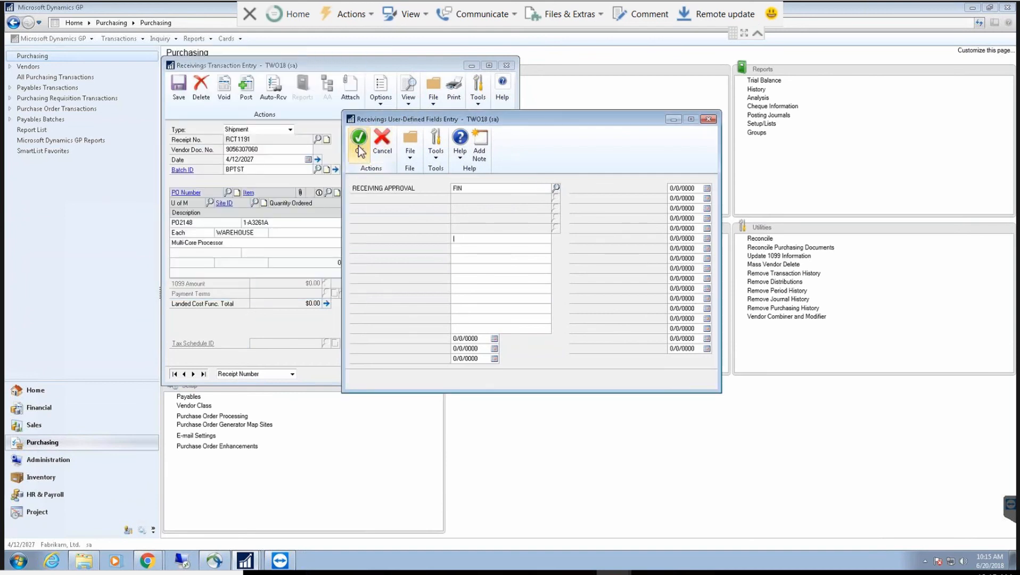
left_click(359, 139)
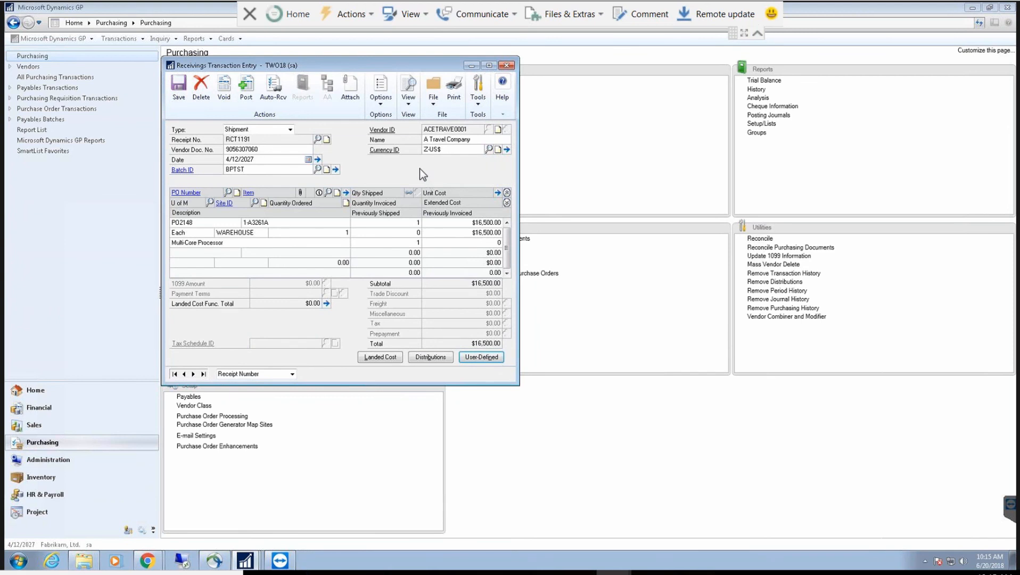
Step: Save receipt RCT1191, glance at the Outlook mail window, and return to GP
left_click(178, 89)
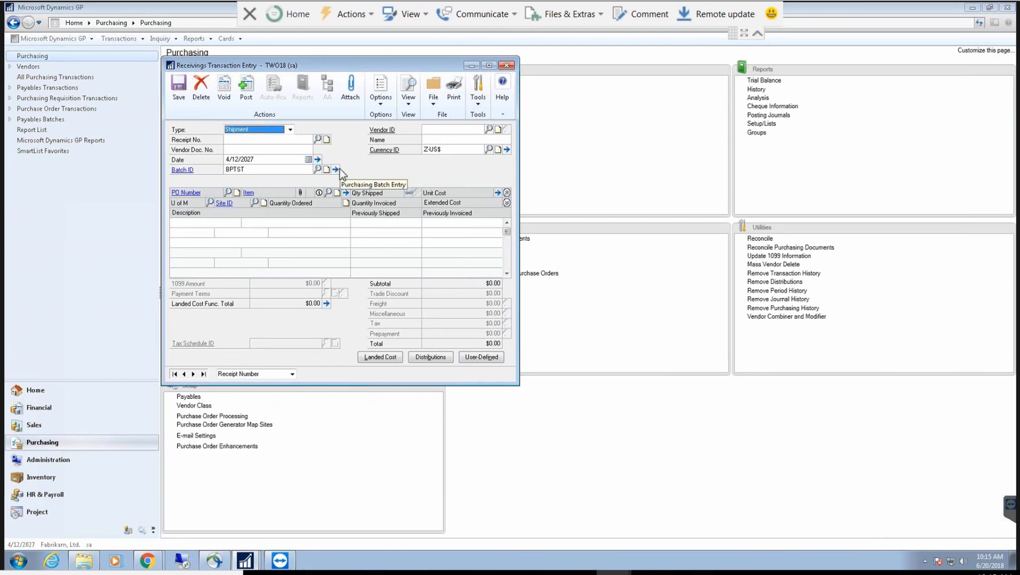
left_click(146, 563)
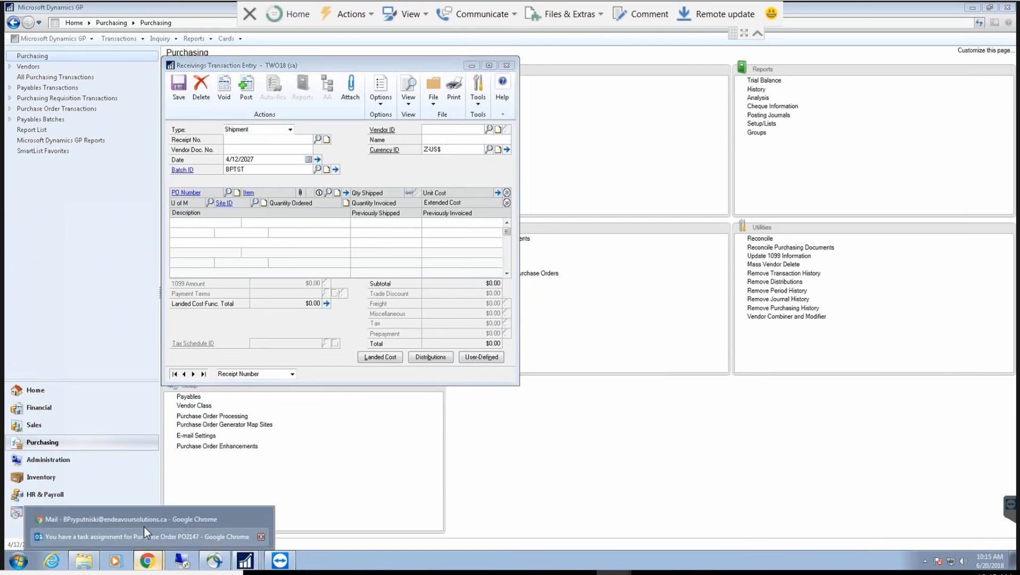
left_click(149, 519)
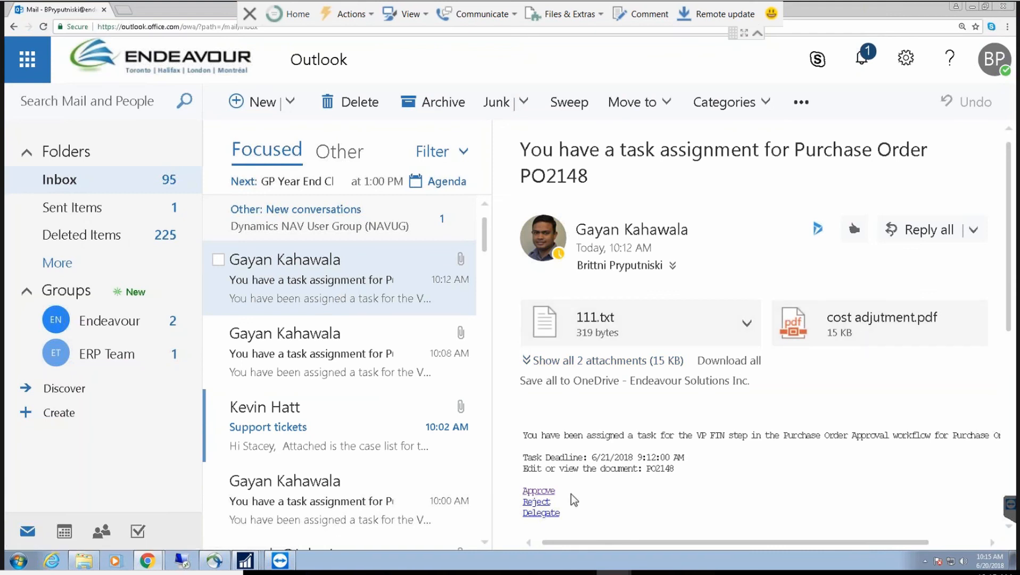
left_click(972, 7)
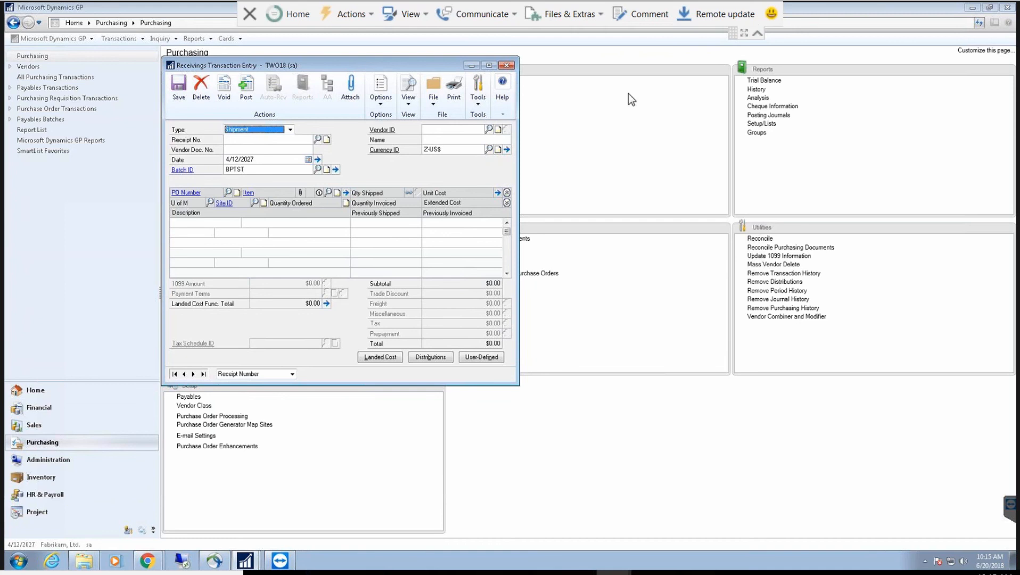
Step: Close Receivings Transaction Entry, review Workflow Setup under Administration, then return to Workflow Maintenance
left_click(508, 65)
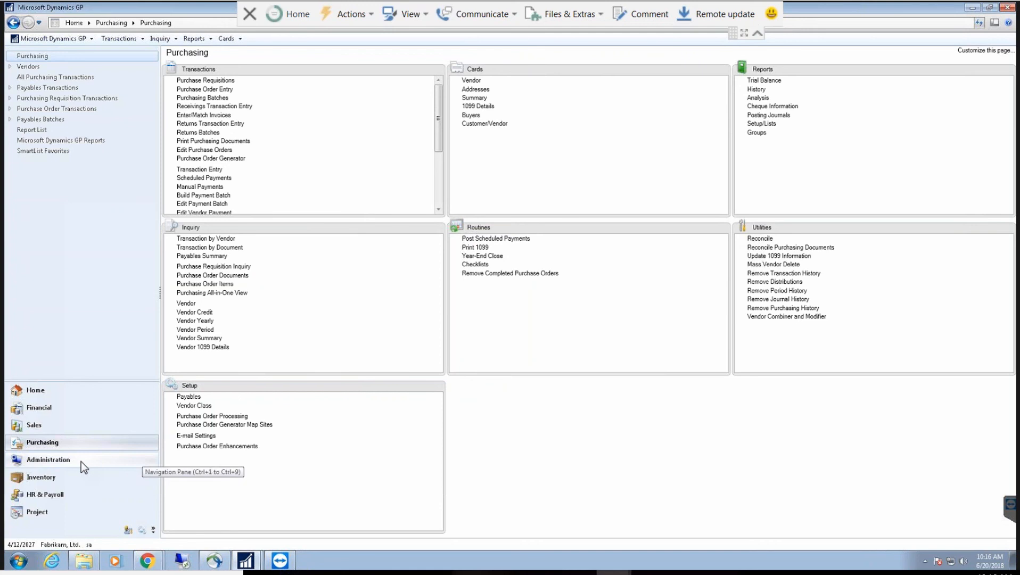
left_click(135, 459)
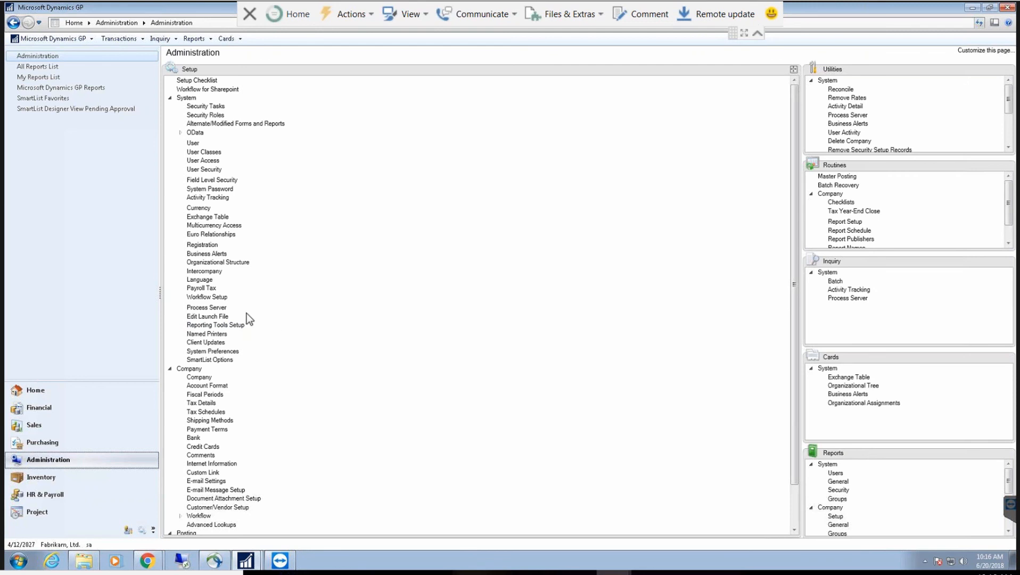
left_click(207, 297)
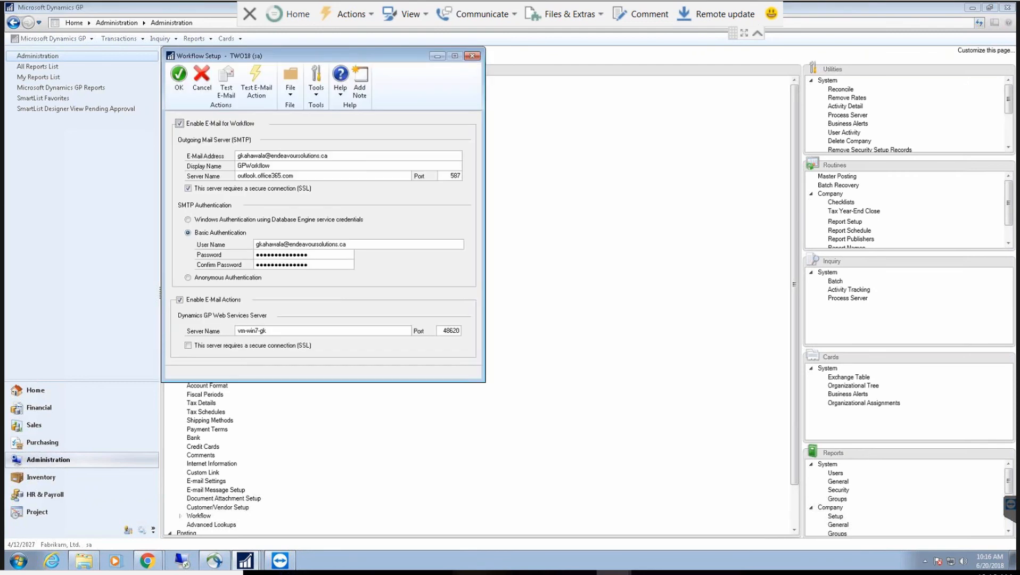
left_click(473, 55)
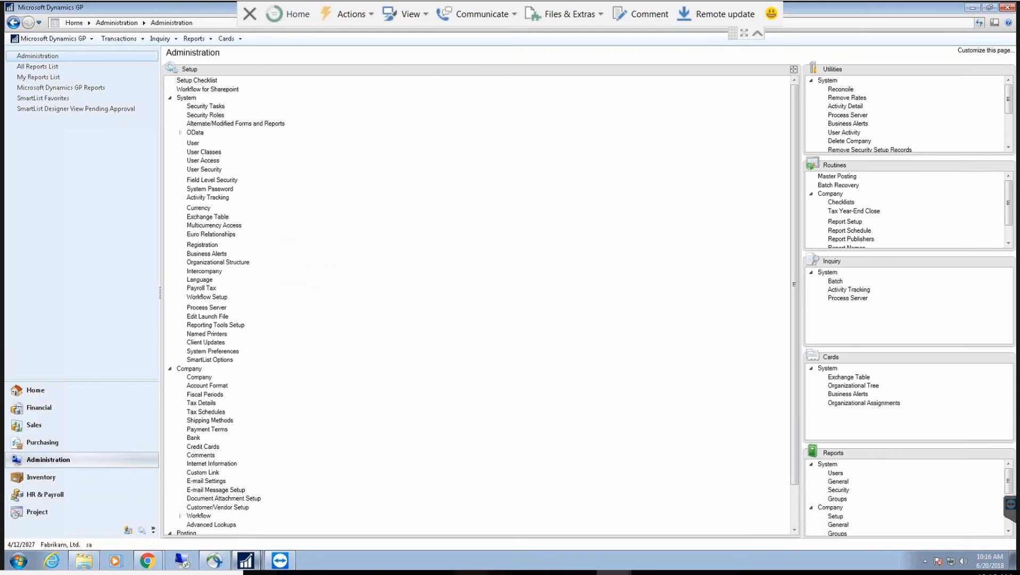
left_click(247, 561)
left_click(272, 538)
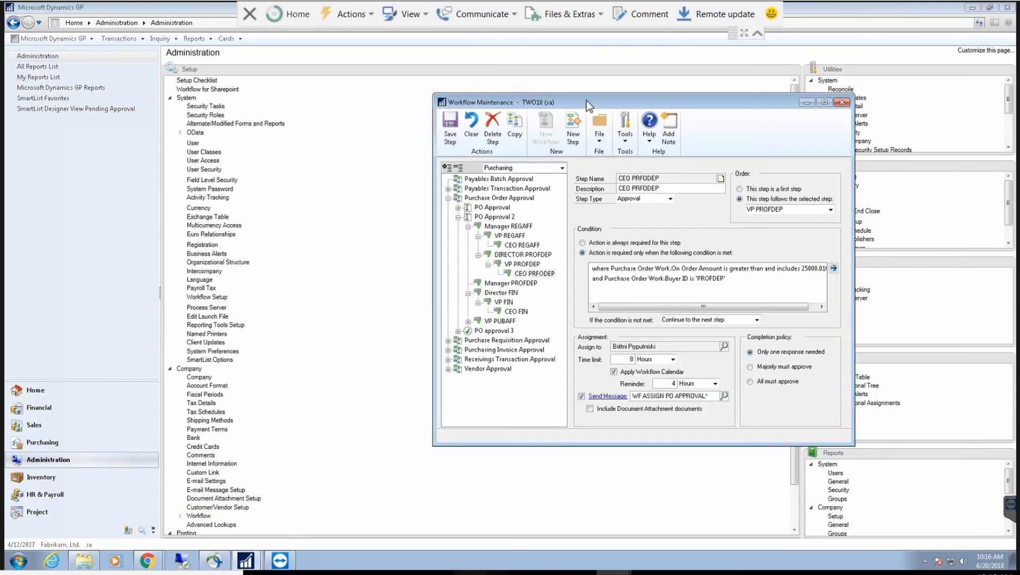
Step: Select PO Approval 2's Director FIN step and open its condition (orders up to 15000, buyer FIN)
left_click_drag(448, 93, 309, 84)
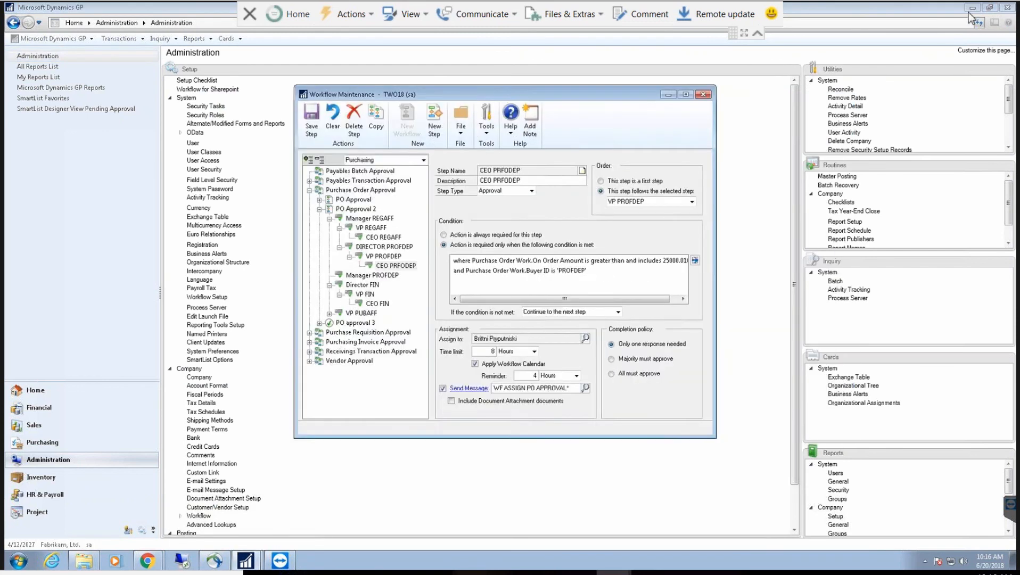
left_click(972, 7)
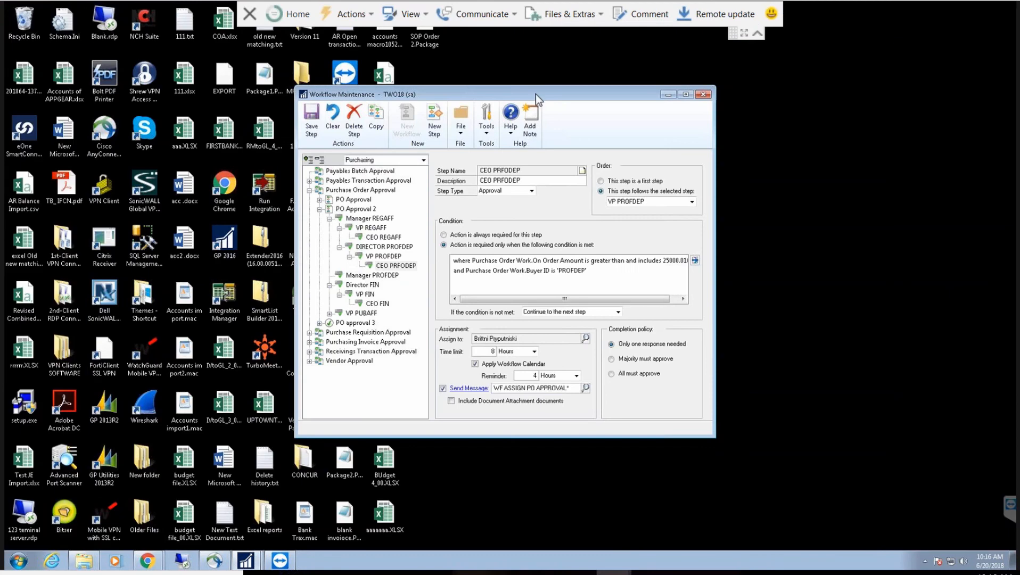
mouse_move(249, 554)
left_click(224, 519)
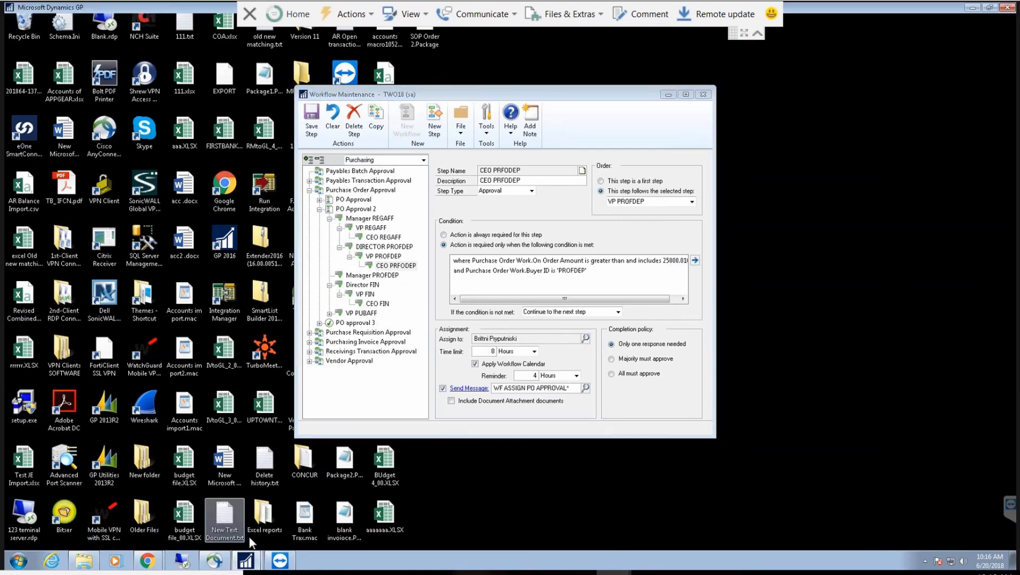
left_click(256, 535)
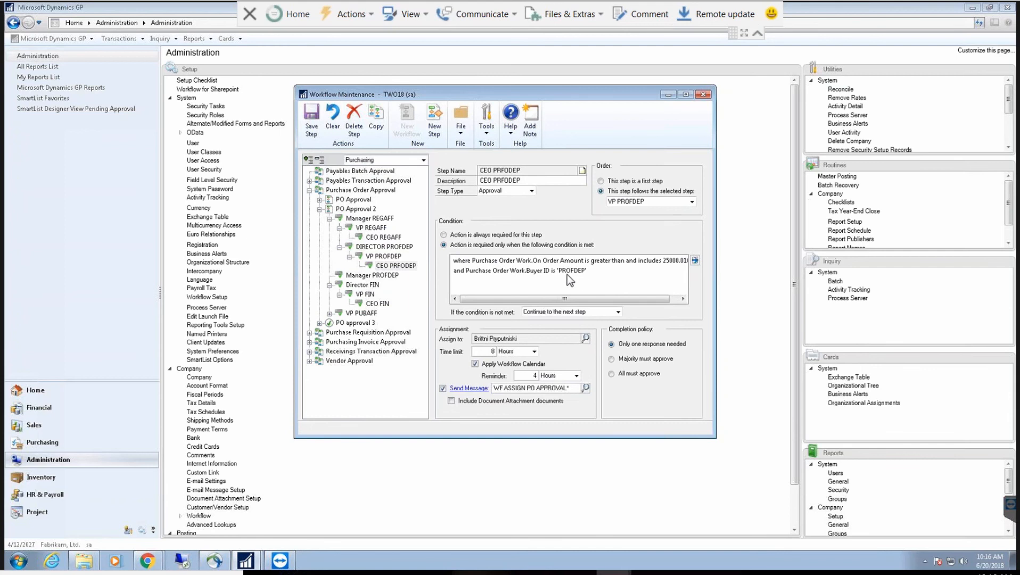
left_click(362, 285)
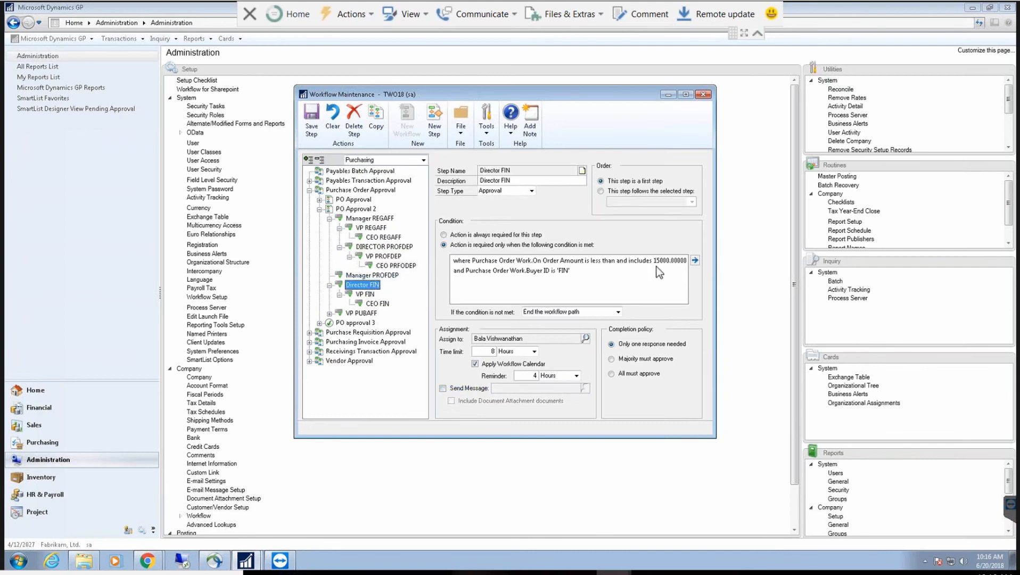
left_click(694, 261)
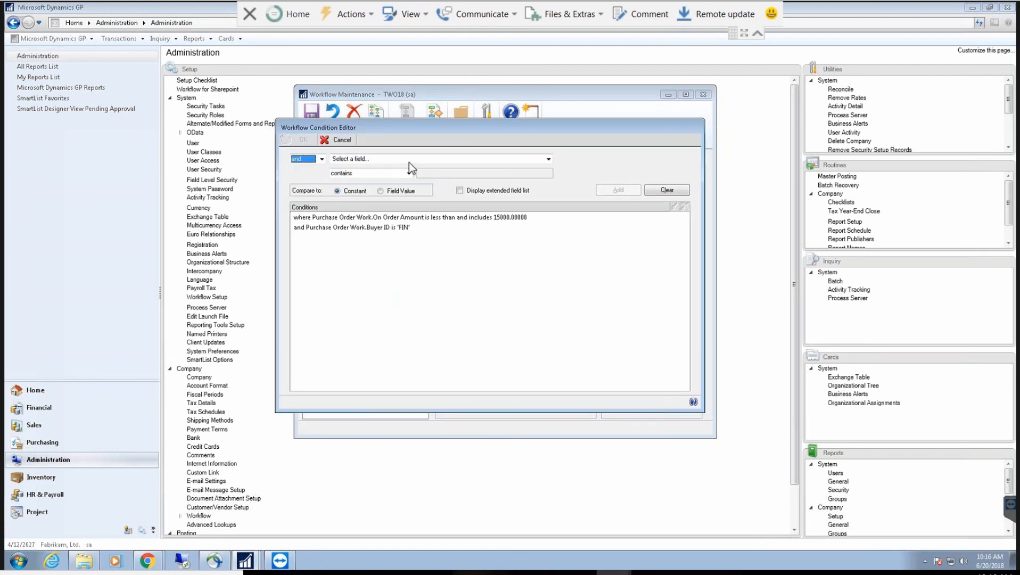
left_click(409, 159)
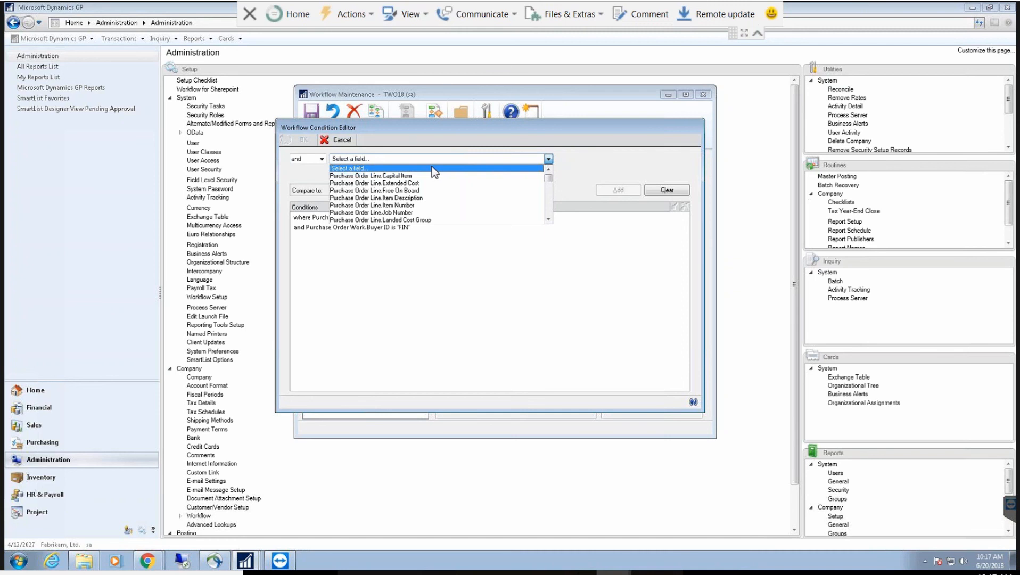
left_click(548, 218)
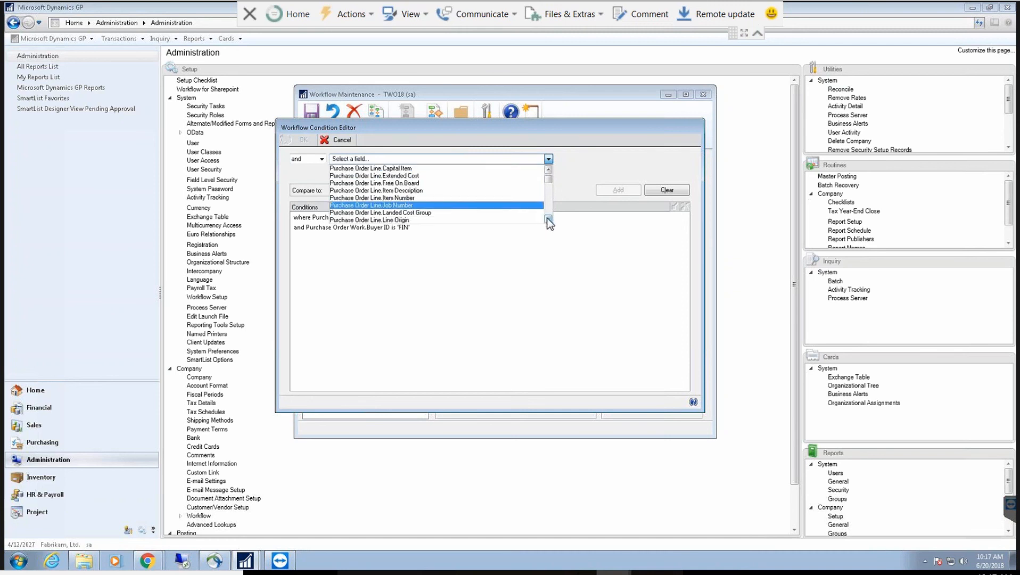
left_click(549, 219)
left_click(548, 219)
left_click(548, 219)
left_click(548, 219)
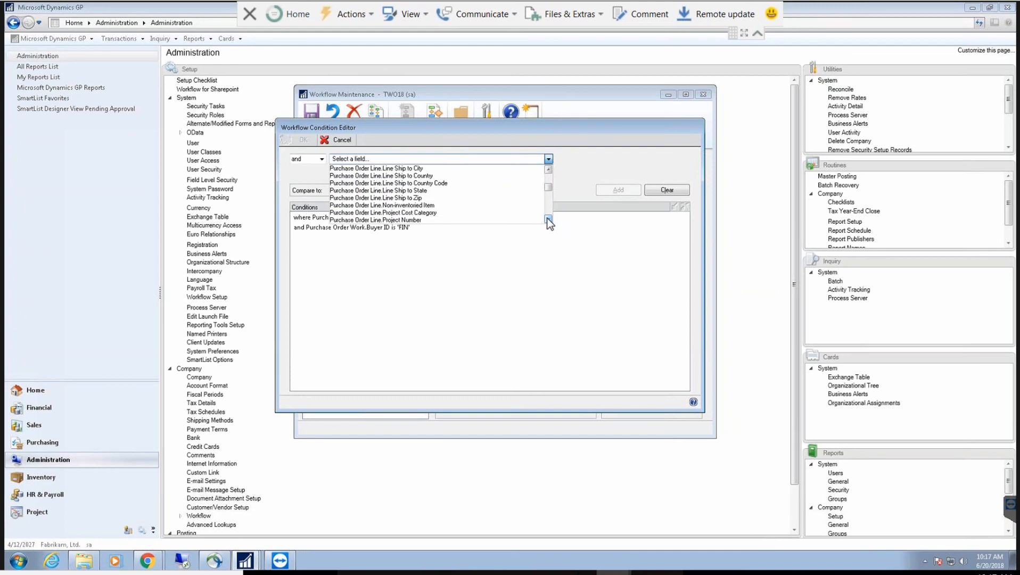
left_click(548, 219)
left_click(549, 219)
left_click(548, 219)
left_click(548, 219)
left_click(549, 219)
left_click(548, 218)
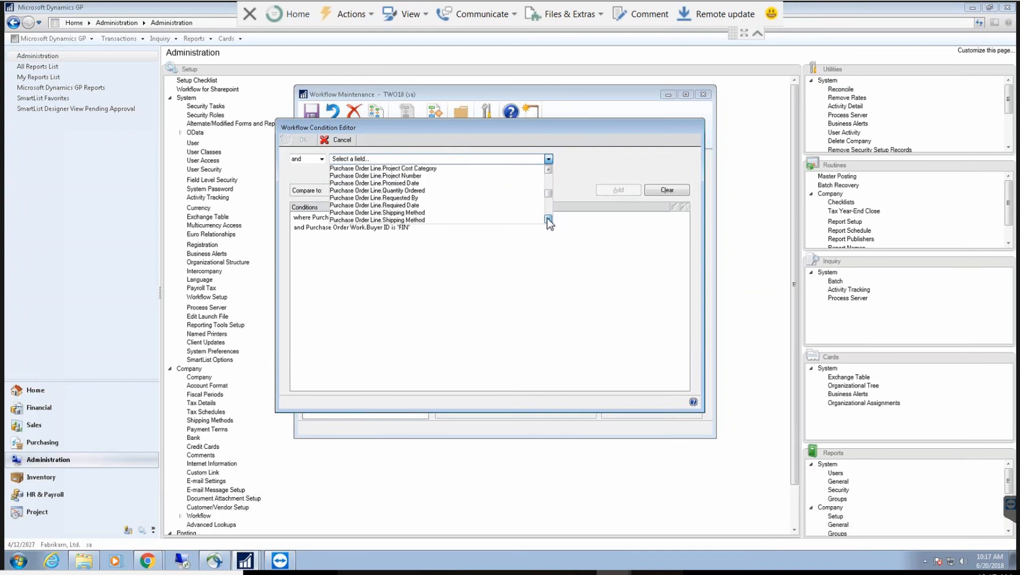
left_click(549, 220)
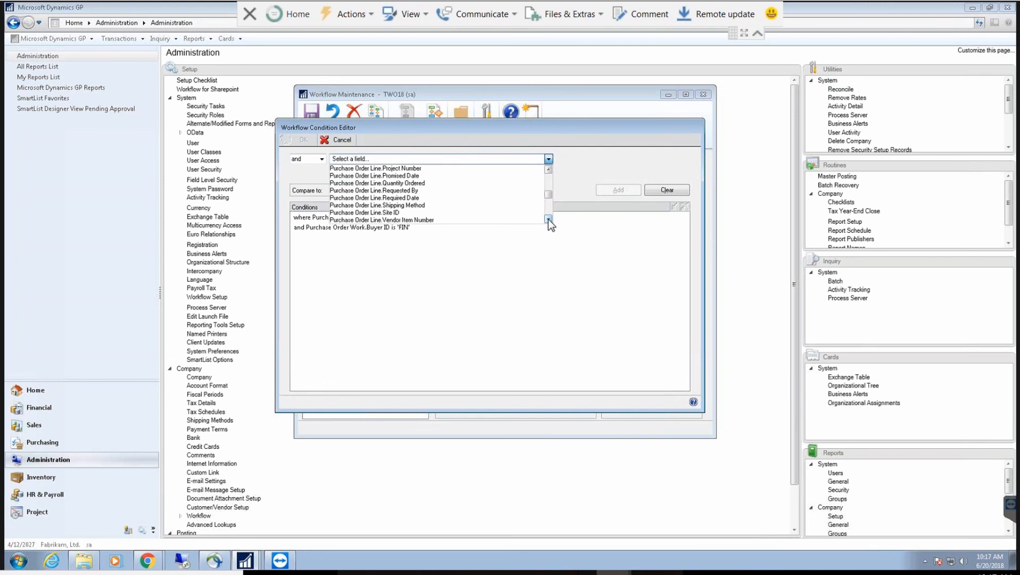
left_click(548, 219)
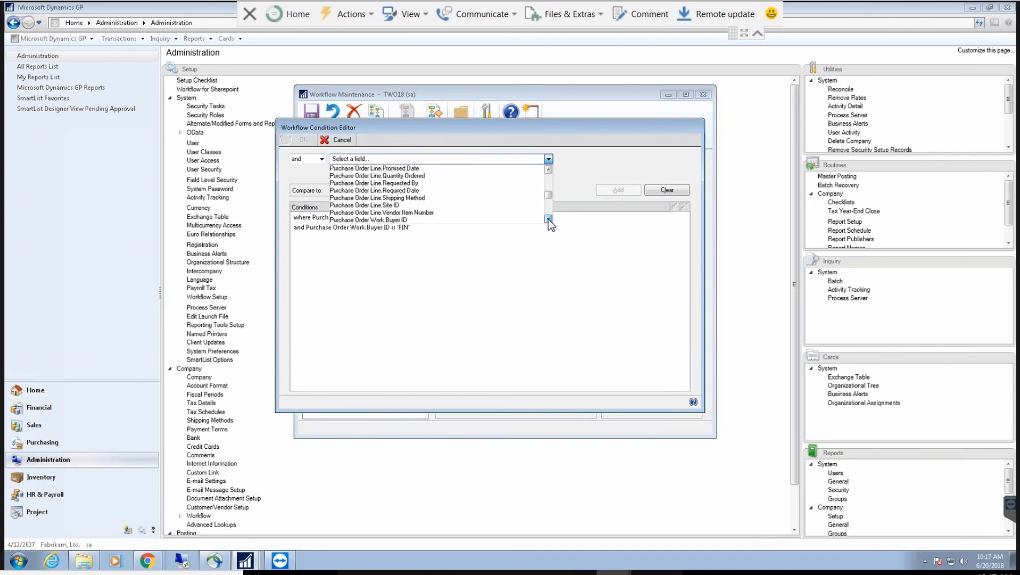
left_click(549, 219)
left_click(548, 220)
left_click(548, 219)
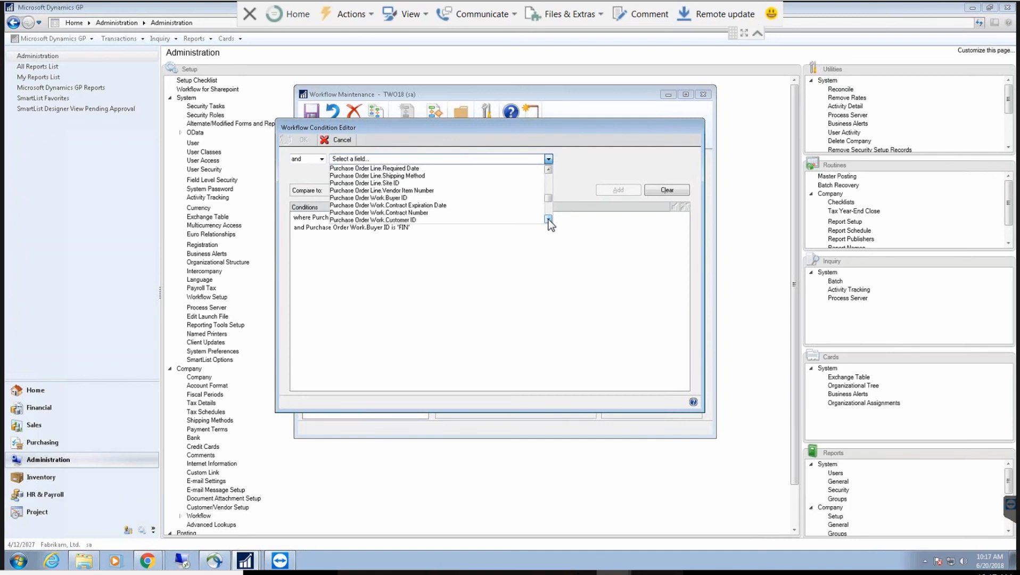
left_click(548, 220)
left_click(549, 219)
left_click(548, 219)
left_click(549, 220)
left_click(549, 219)
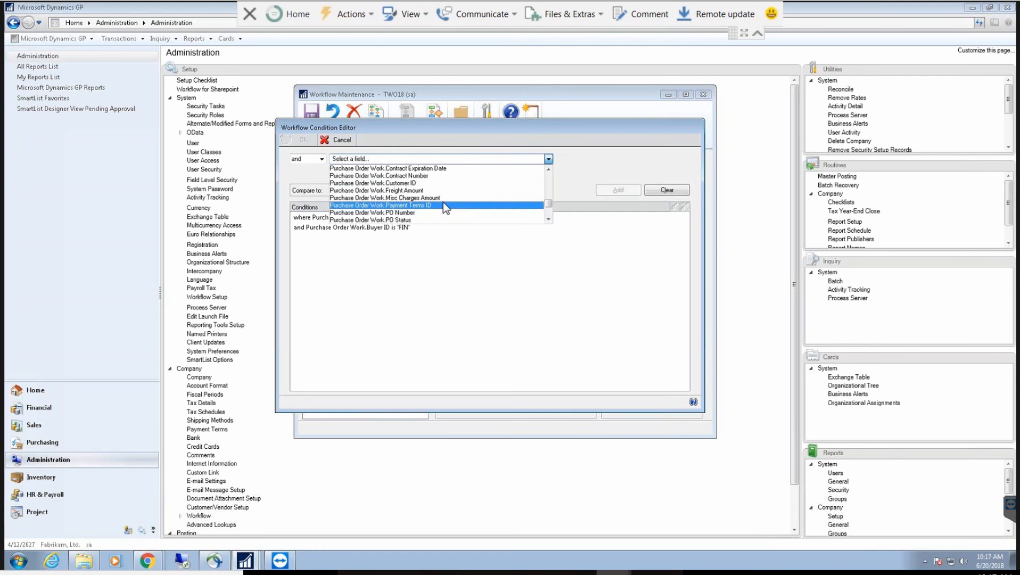
left_click(548, 218)
left_click(549, 219)
left_click(548, 219)
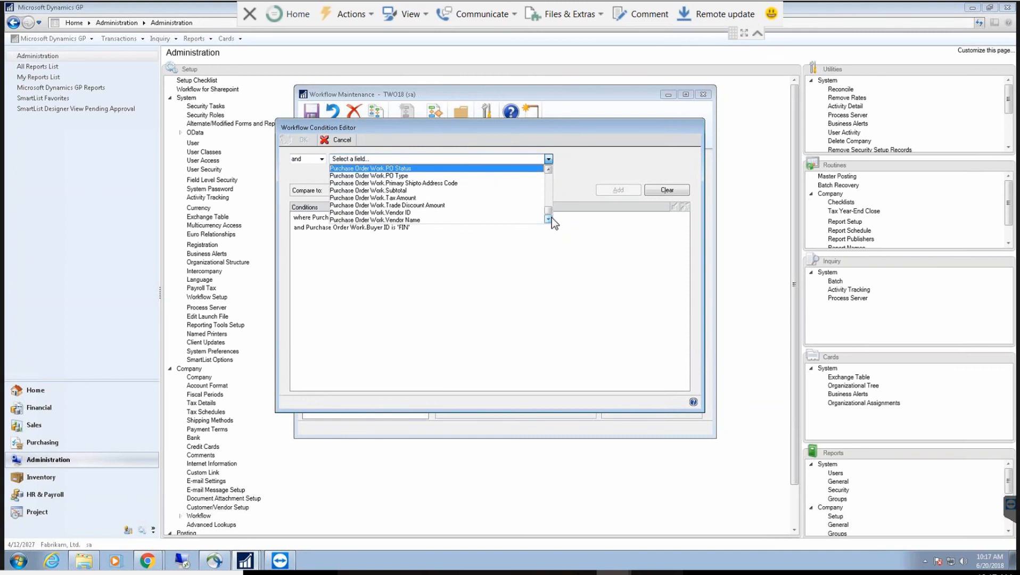
left_click(580, 254)
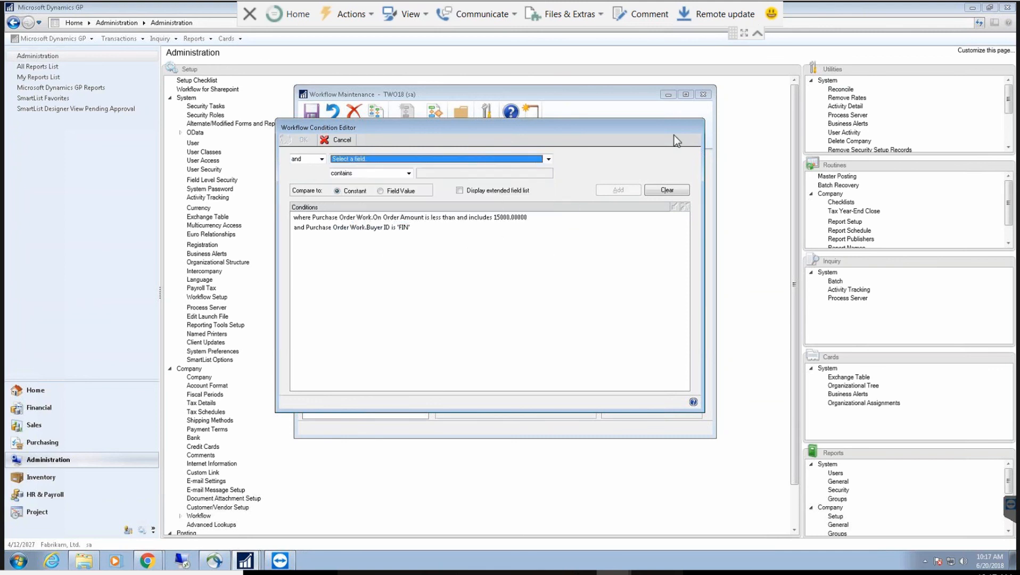
Step: Cancel the Director FIN condition edit, minimize Workflow Maintenance, and show the Purchasing page
left_click(333, 140)
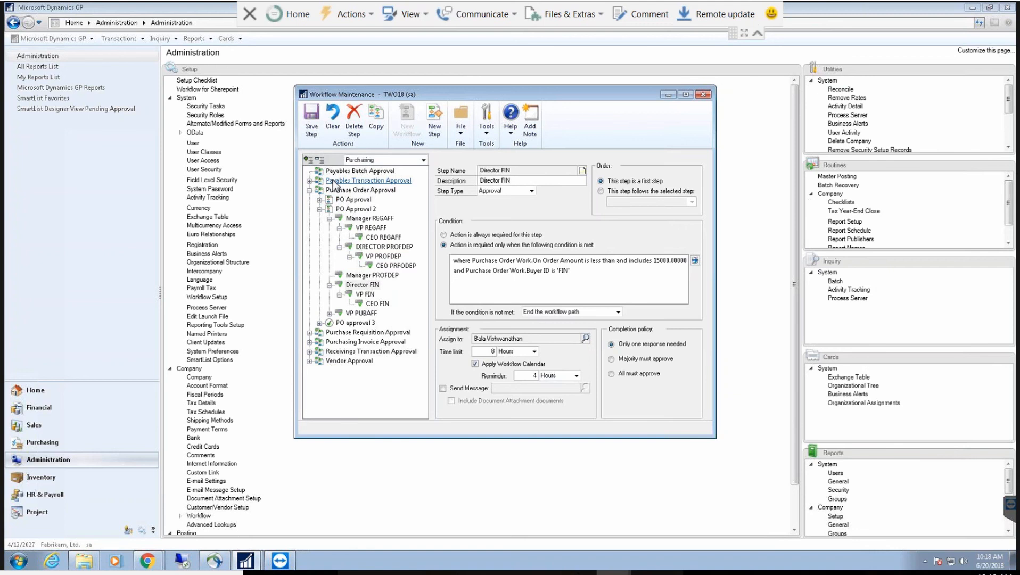
left_click(669, 95)
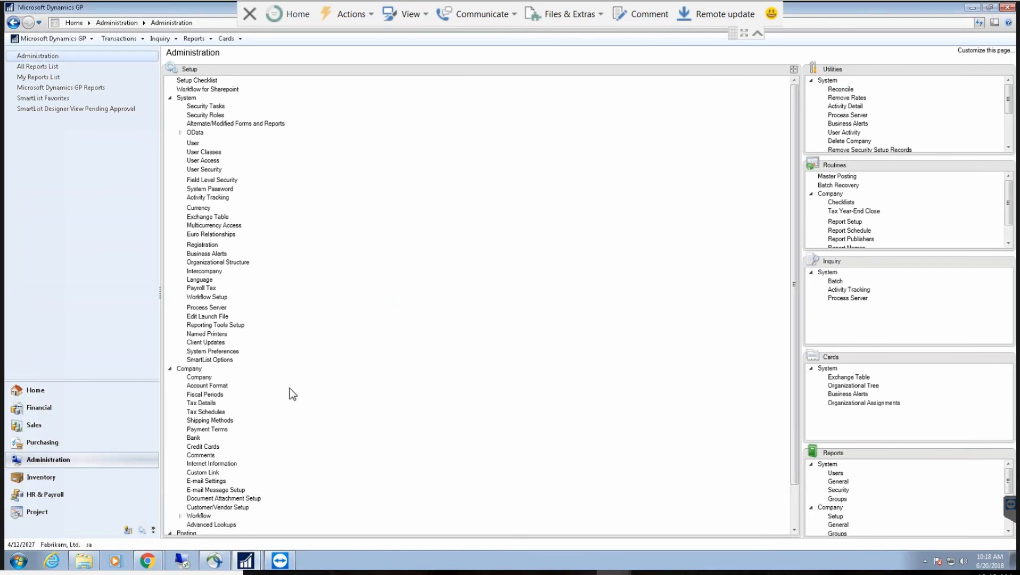
left_click(133, 443)
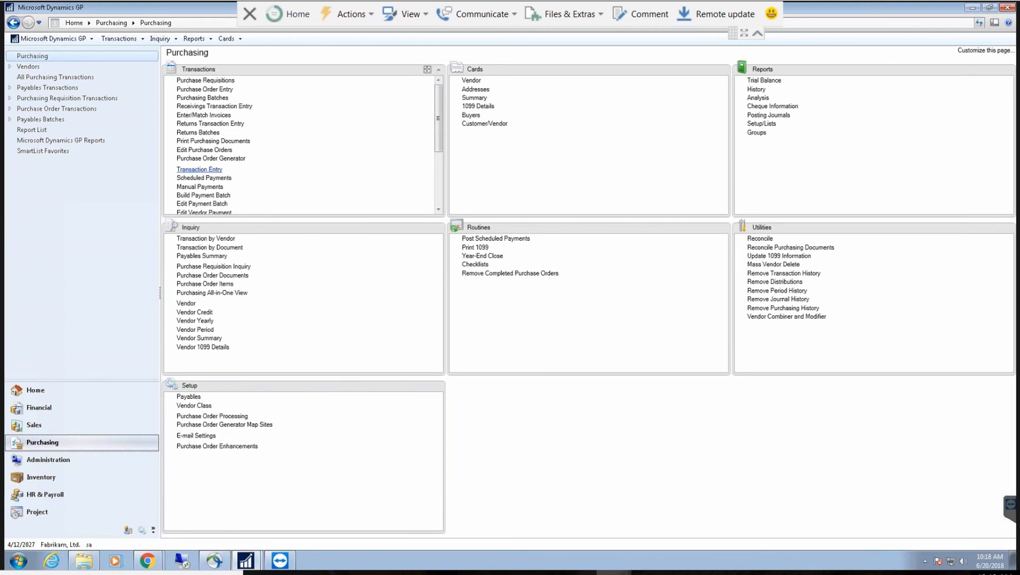
Step: Open Payables Transaction Entry with a new invoice and place Workflow Maintenance beside it
left_click(200, 170)
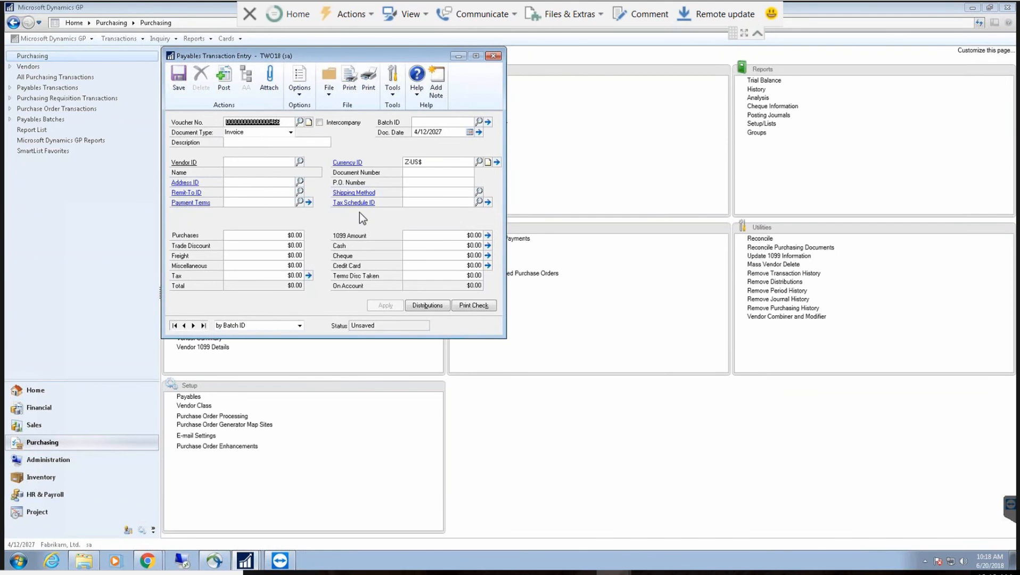
mouse_move(254, 563)
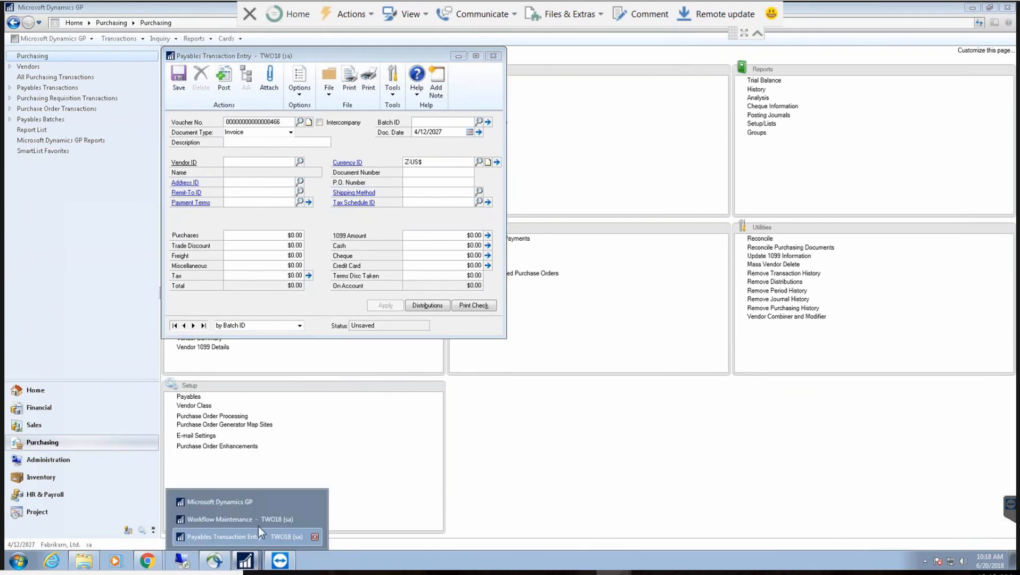
left_click(253, 528)
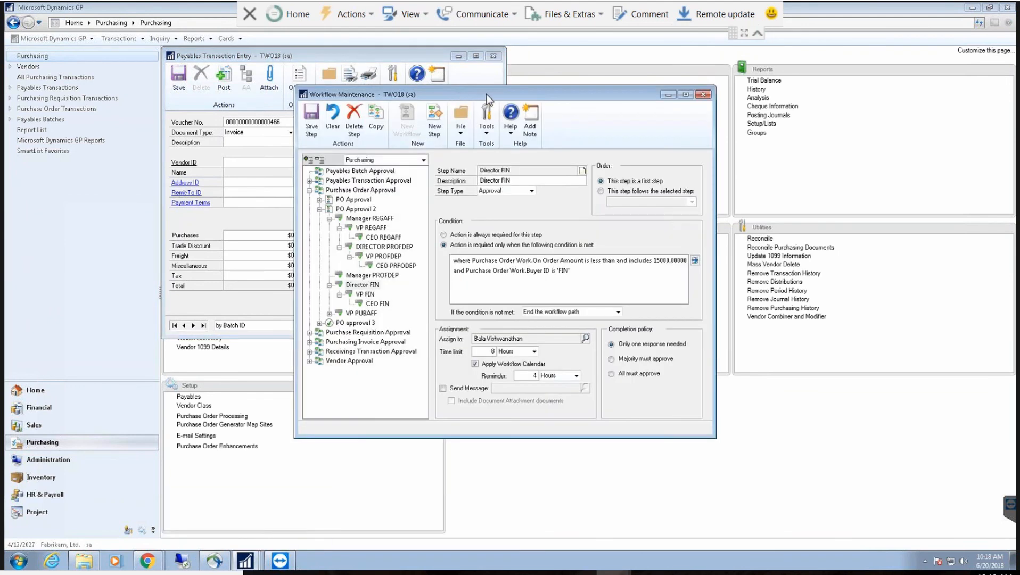
left_click_drag(458, 94, 582, 66)
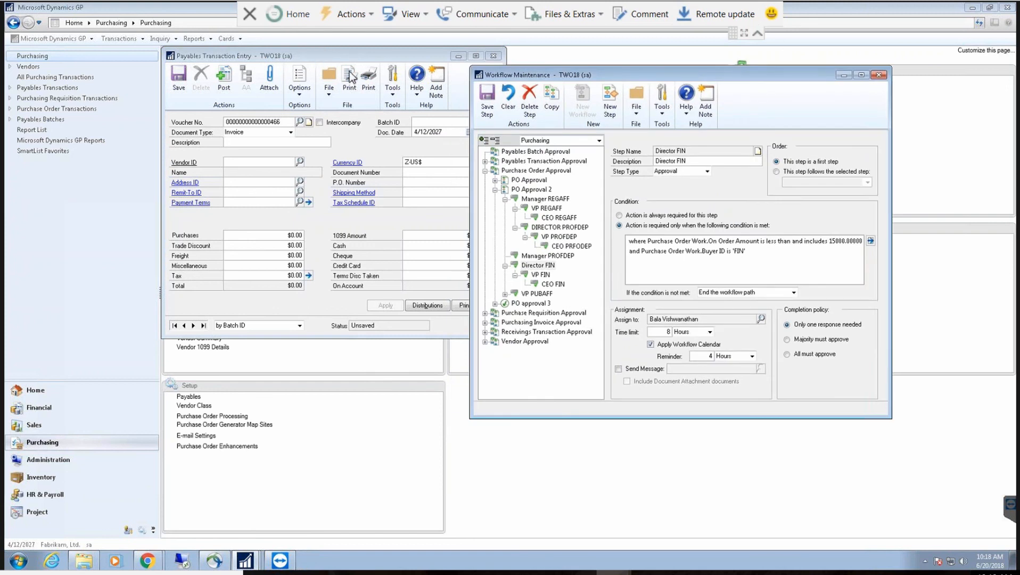
Step: Expand Payable Transaction Approval, select VP FIN, and open its Document Amount 200000 condition
left_click(530, 161)
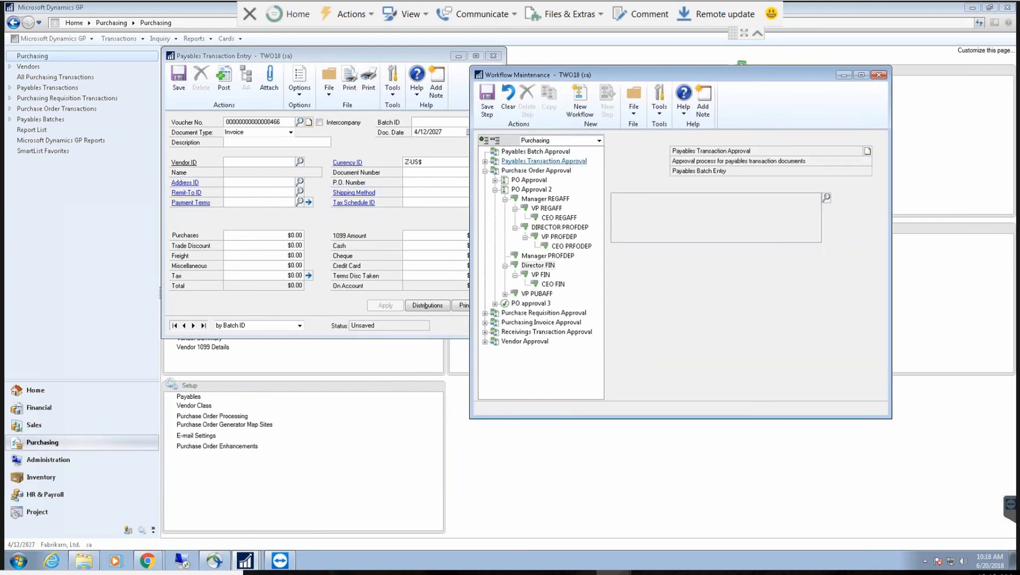
left_click(485, 161)
left_click(552, 170)
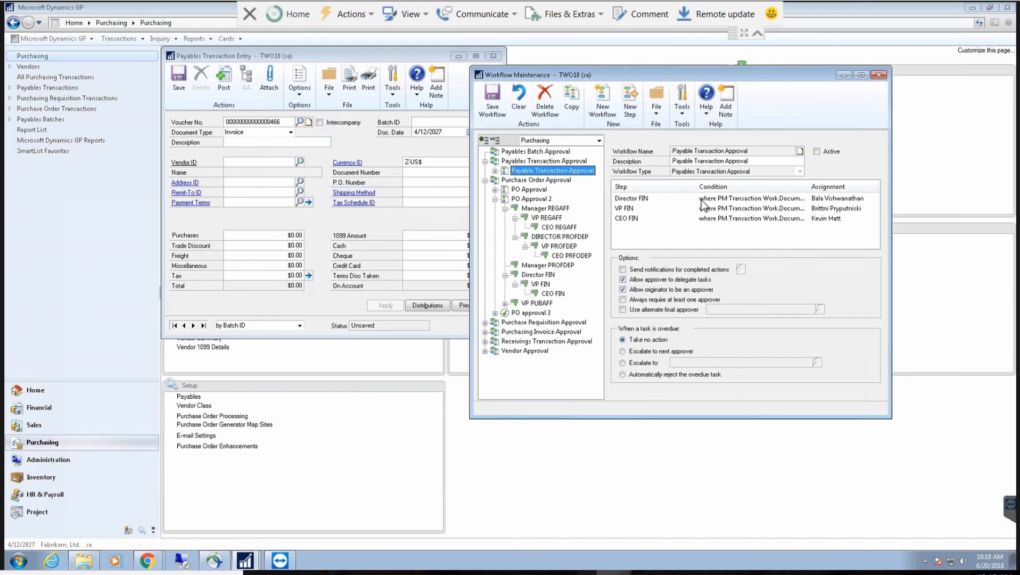
left_click(654, 208)
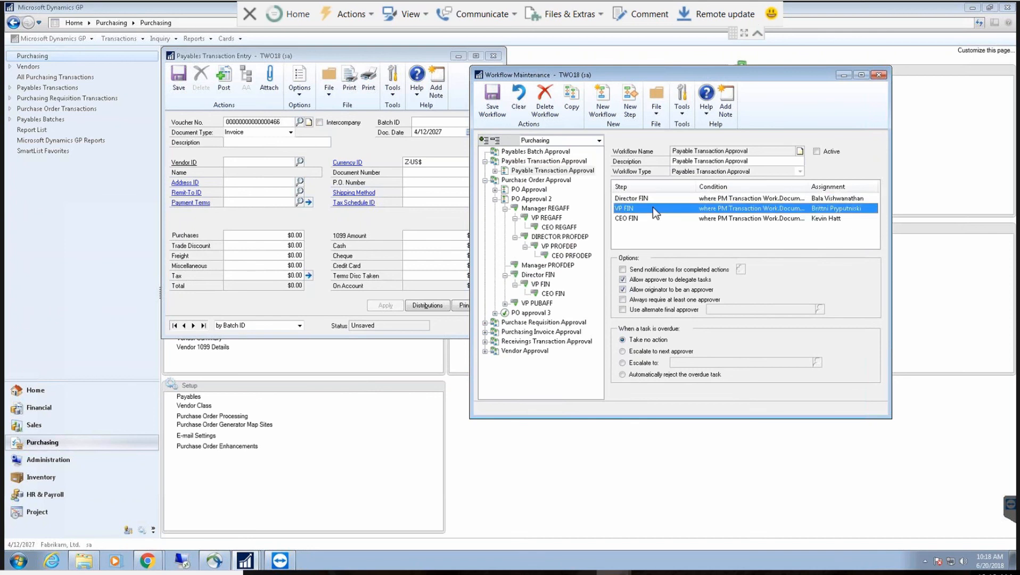
left_click(642, 218)
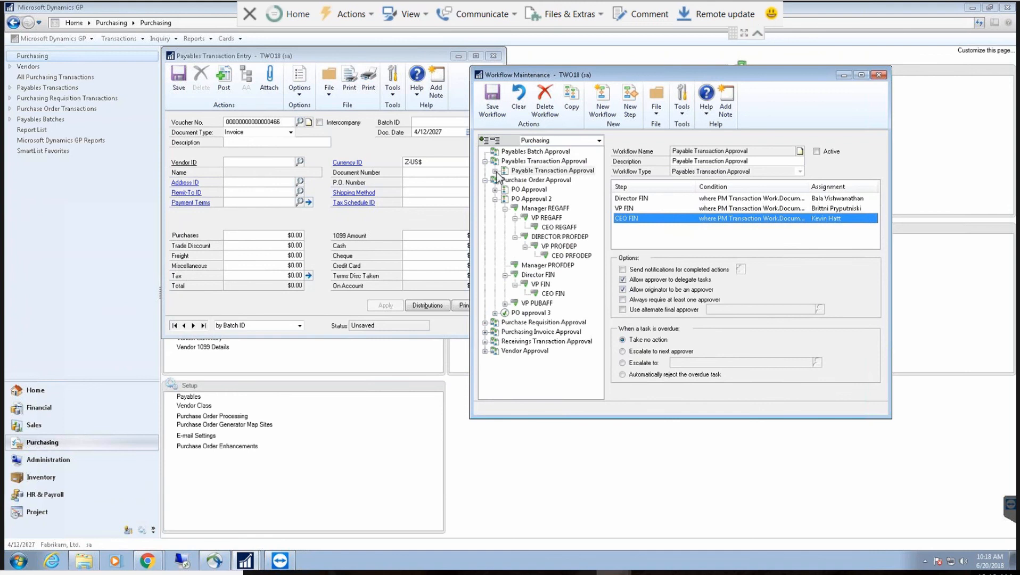
left_click(496, 170)
left_click(538, 180)
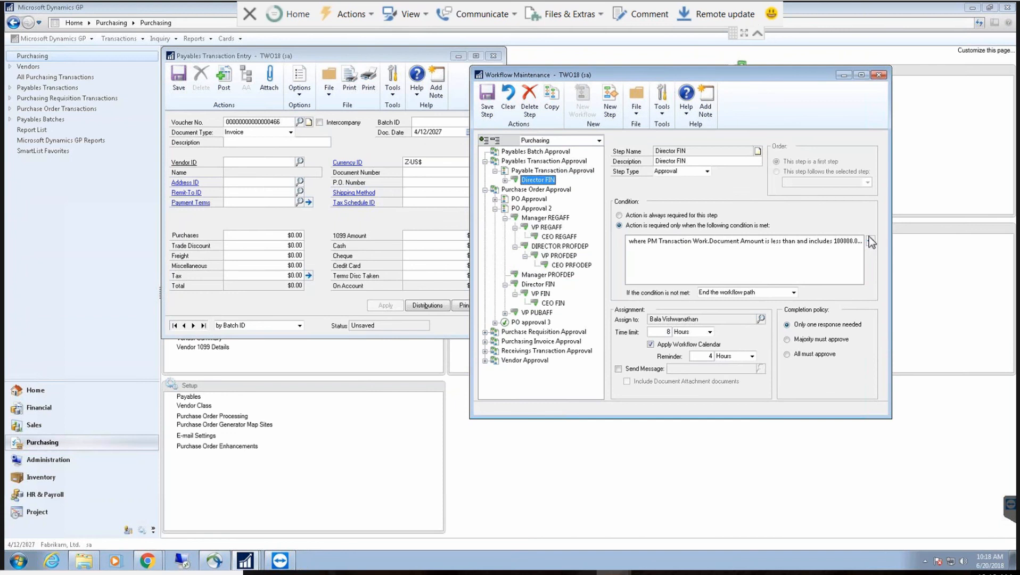
left_click(505, 180)
left_click(540, 189)
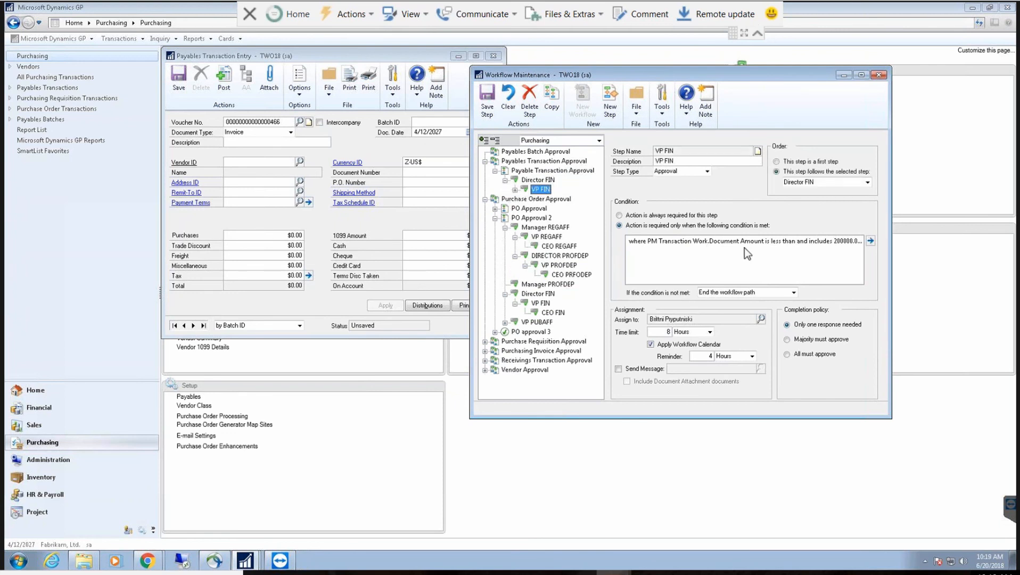
left_click(870, 241)
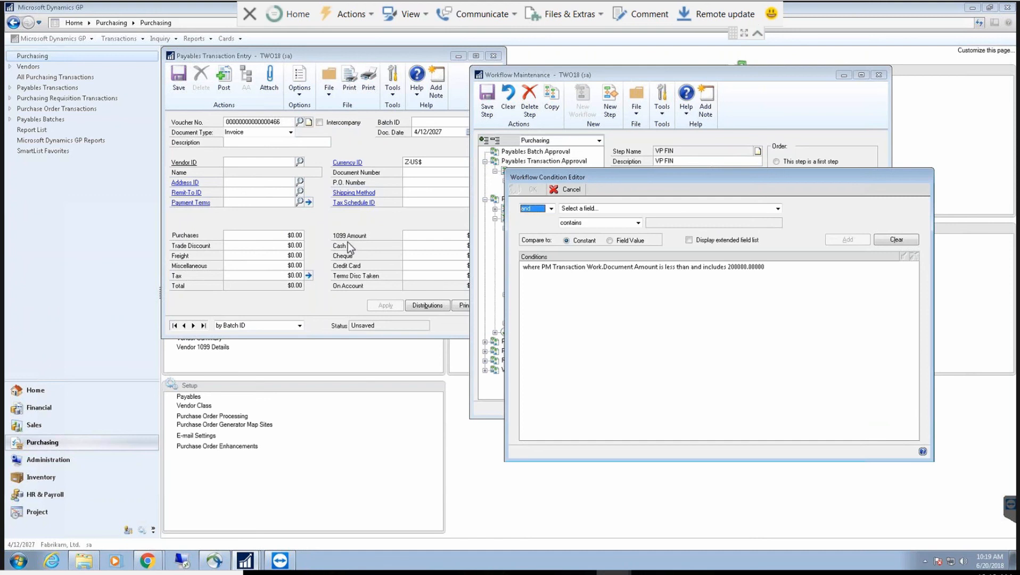
Step: Browse the condition's field list and close it without choosing a field
left_click(608, 210)
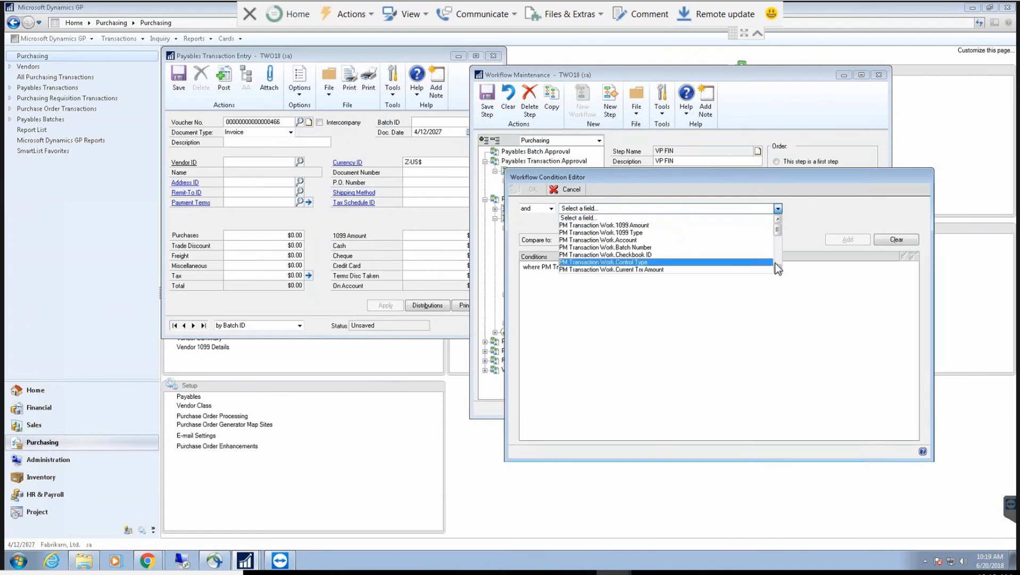
scroll(775, 263, "down", 5)
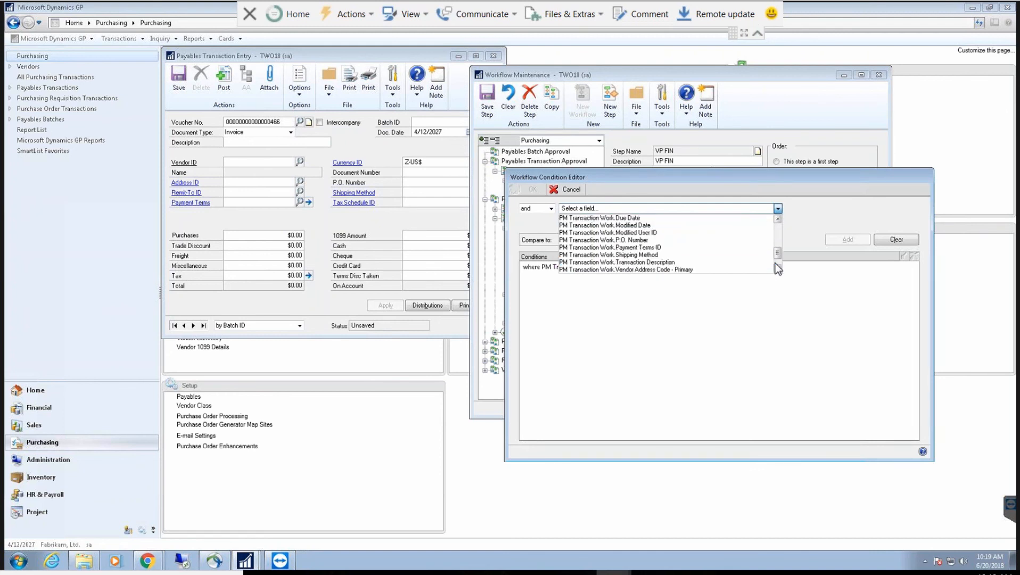
left_click(778, 217)
left_click(778, 218)
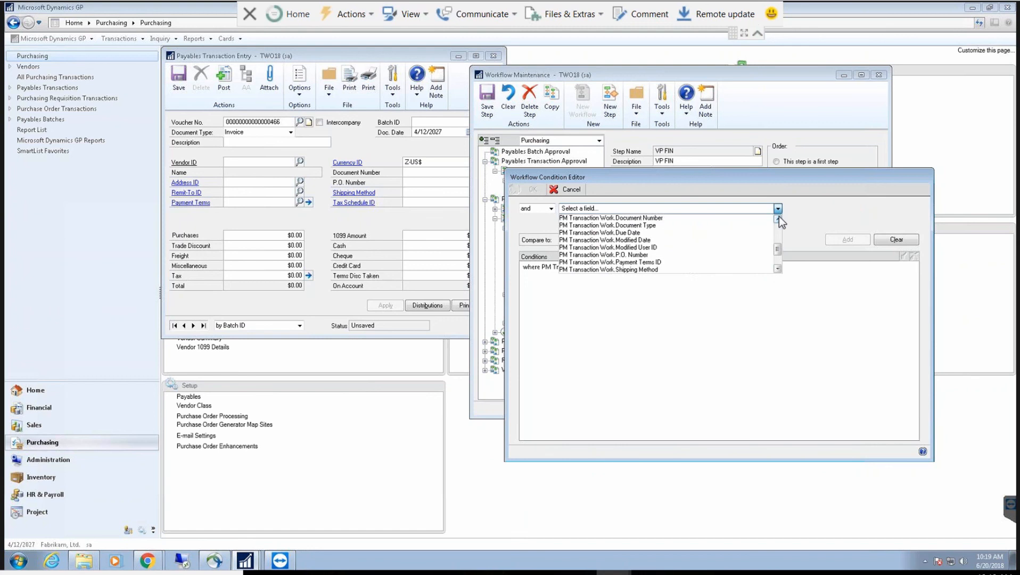
left_click(778, 217)
left_click(779, 217)
left_click(778, 218)
left_click(779, 218)
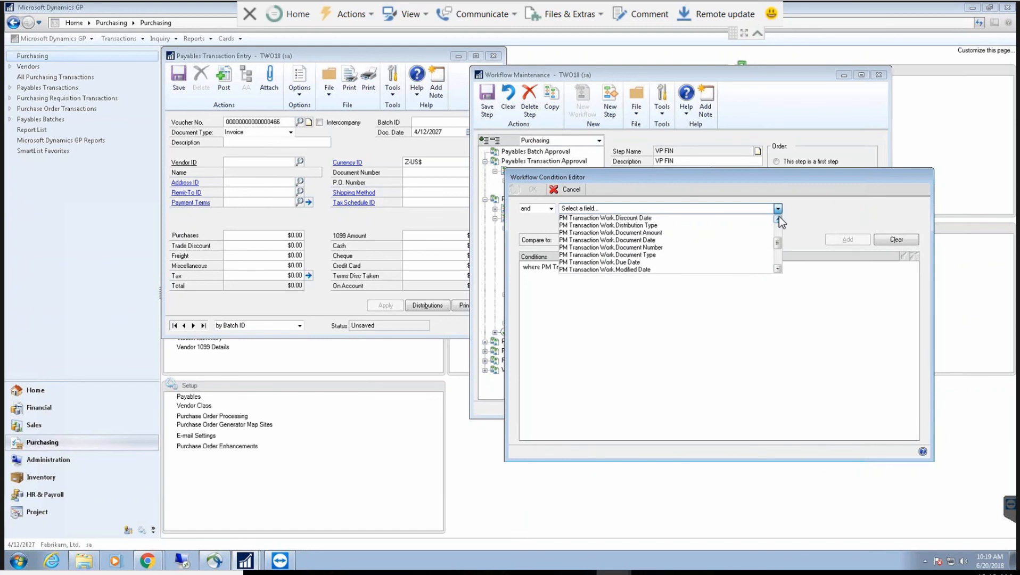
left_click(777, 216)
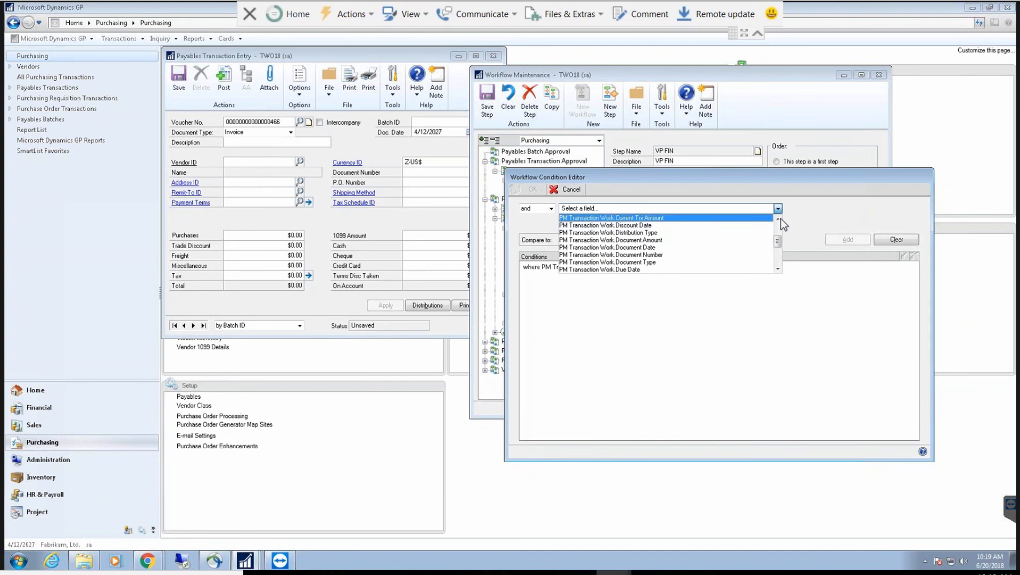
left_click(778, 218)
left_click(778, 218)
left_click(777, 218)
left_click(778, 219)
left_click(778, 218)
left_click(777, 219)
left_click(777, 219)
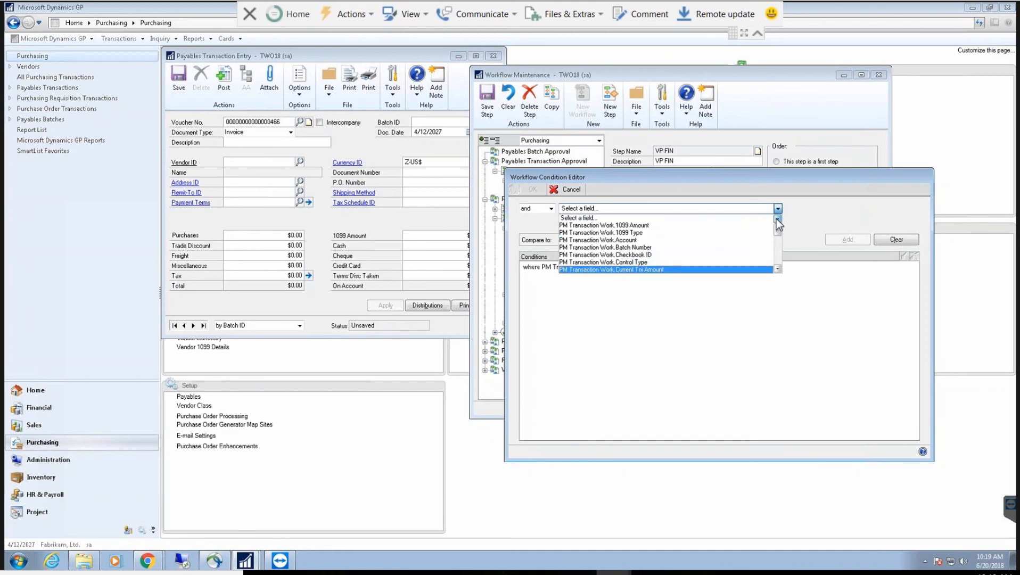
left_click(778, 269)
left_click(778, 269)
left_click(778, 269)
left_click(778, 269)
left_click(778, 269)
left_click(778, 269)
left_click(778, 269)
left_click(778, 269)
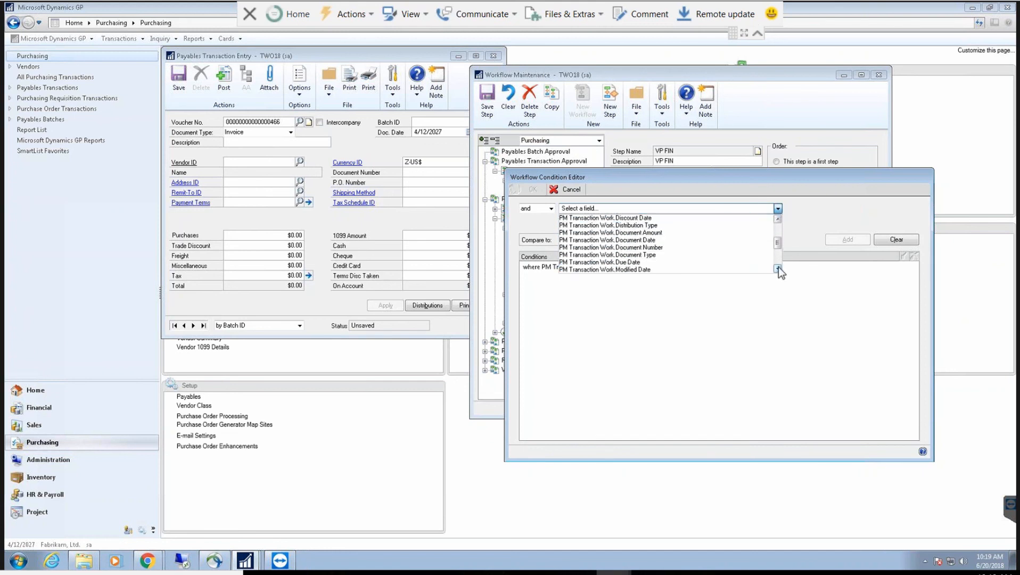
left_click(778, 269)
left_click(778, 268)
left_click(778, 269)
left_click(778, 269)
left_click(778, 268)
left_click(778, 269)
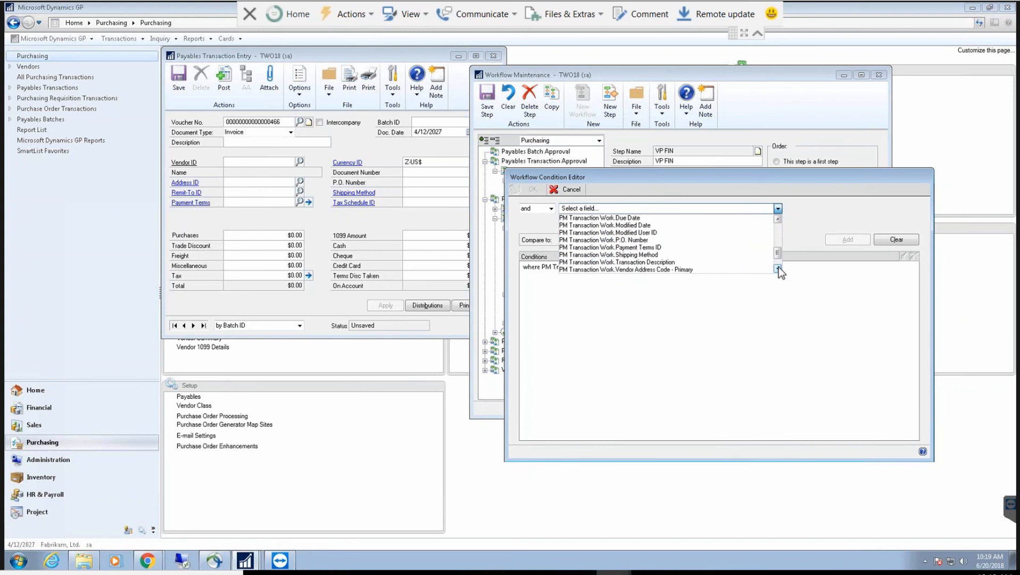
left_click(778, 269)
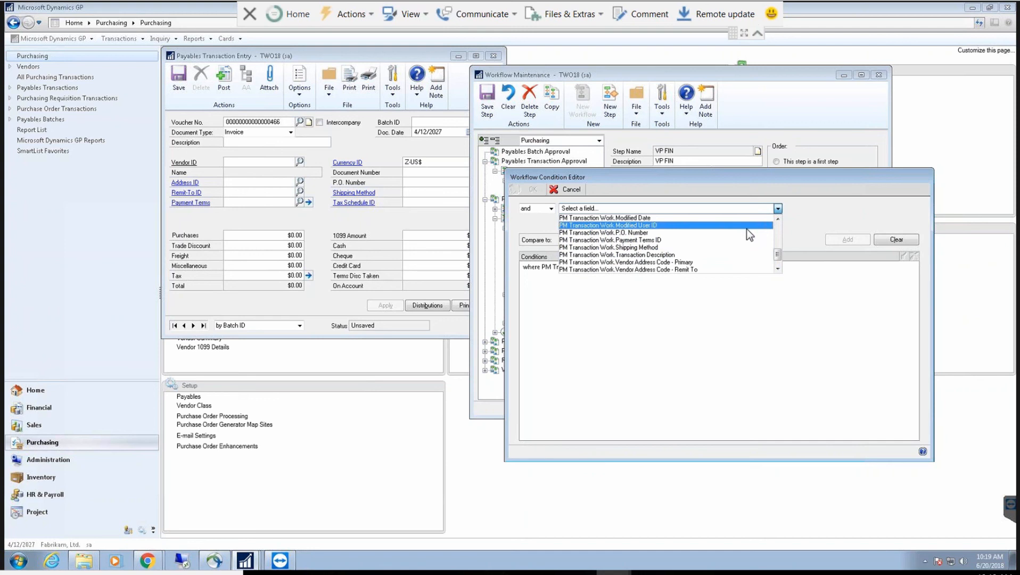
double_click(778, 268)
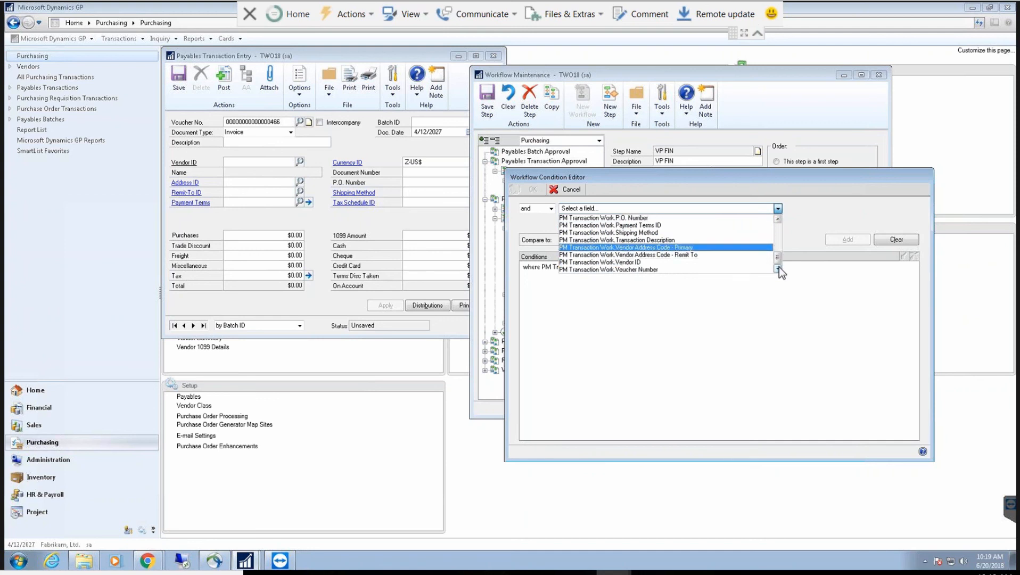
left_click(712, 319)
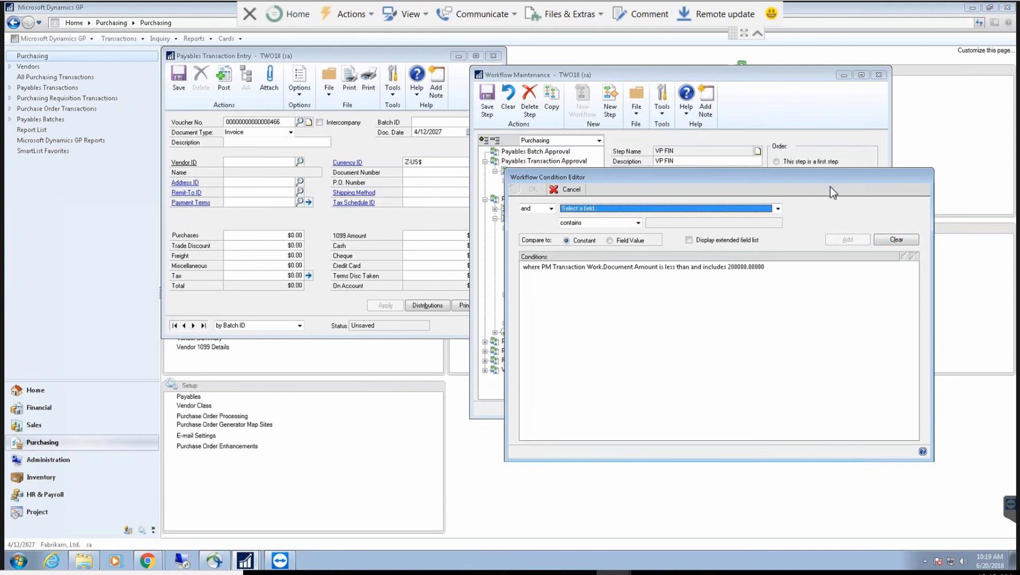
Step: Reset the unfinished condition entry and cancel the Workflow Condition Editor without saving
left_click_drag(832, 192, 830, 204)
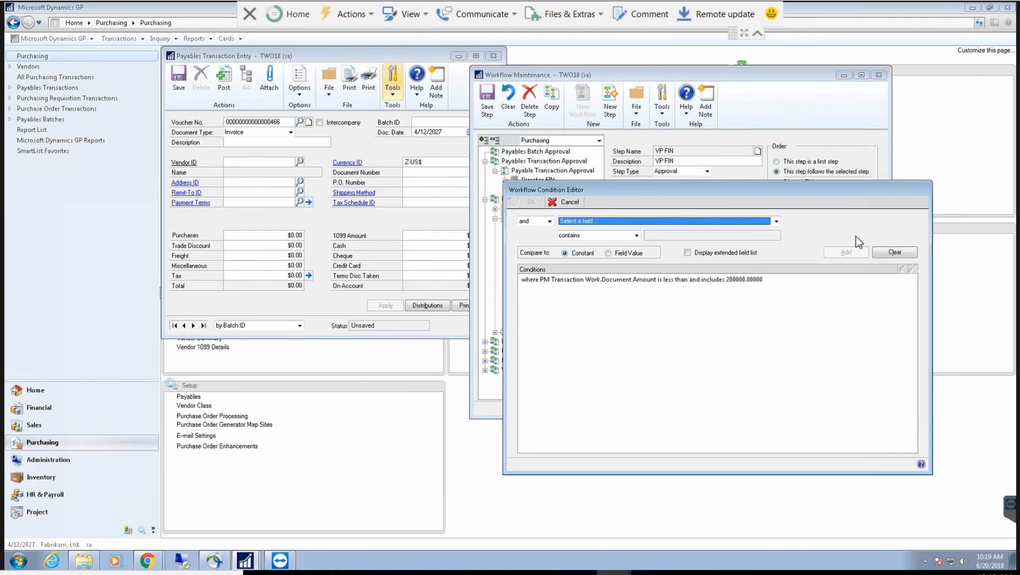
left_click(894, 252)
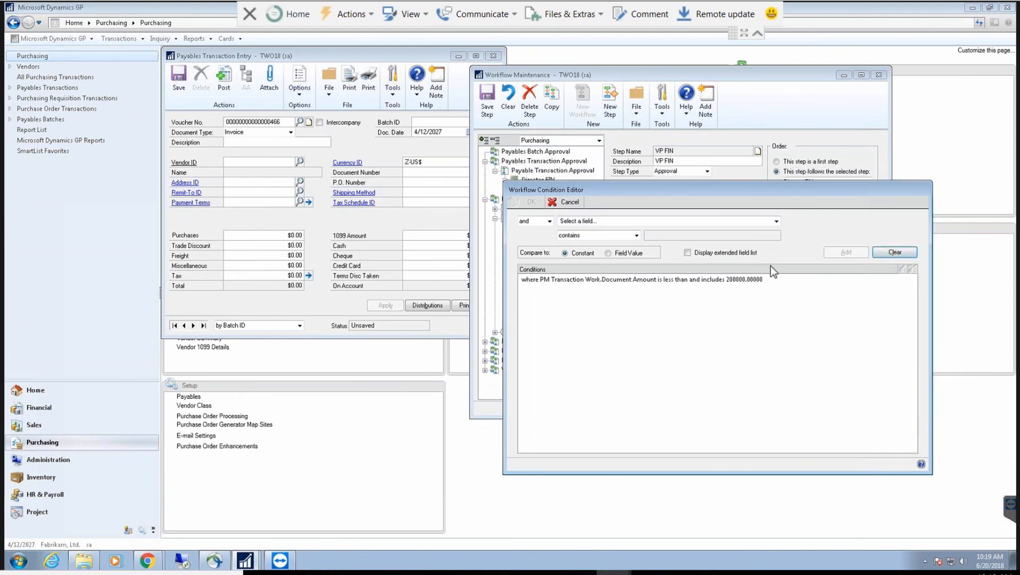
left_click(565, 203)
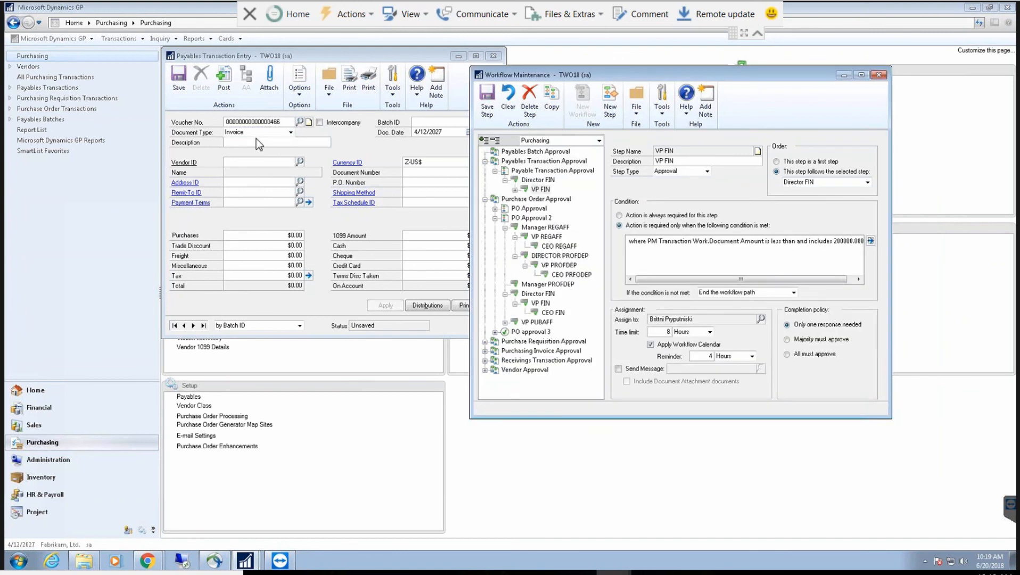
Step: Bring Payables Transaction Entry forward and glance at its options list
left_click(256, 142)
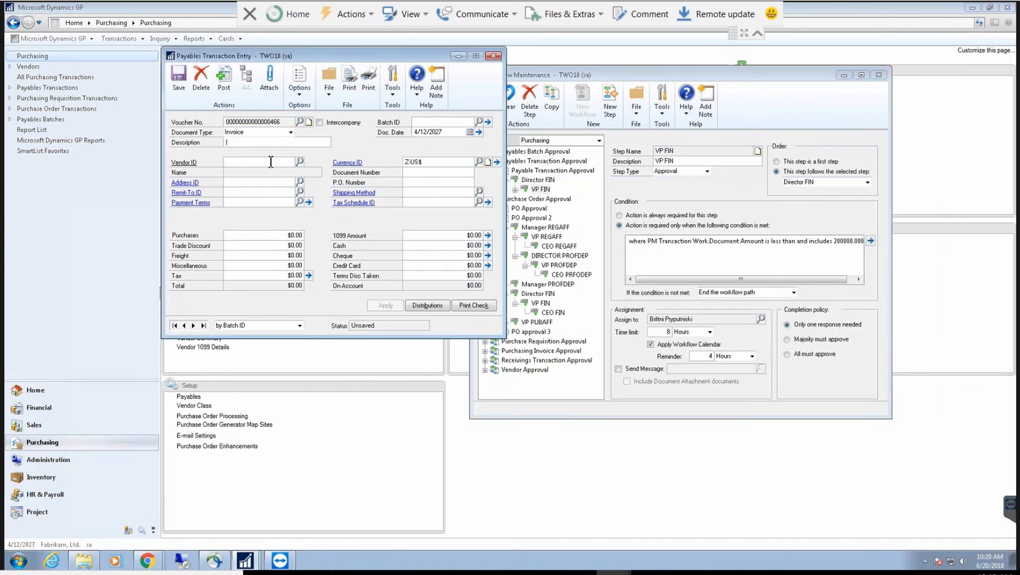
left_click(304, 88)
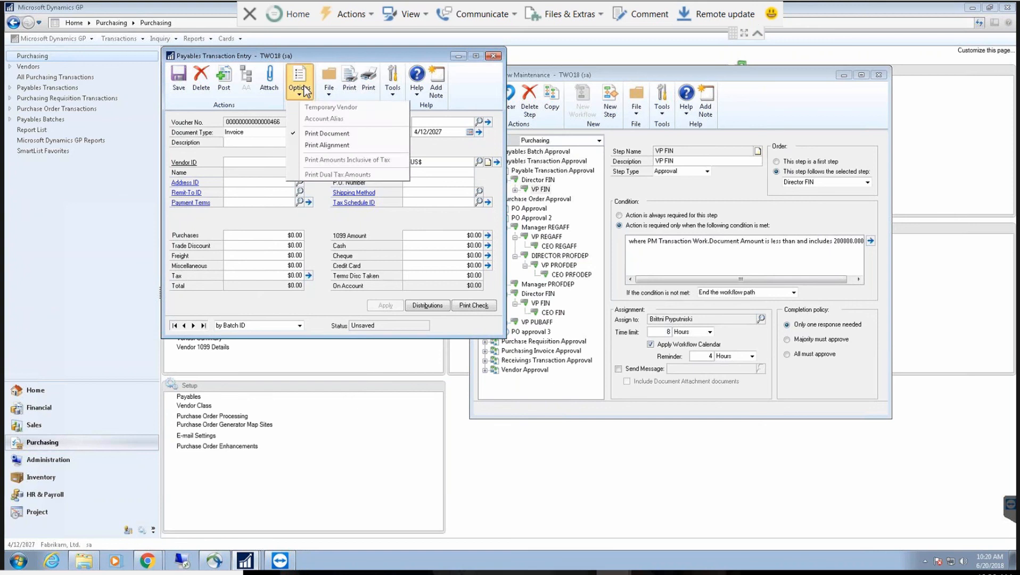
left_click(305, 90)
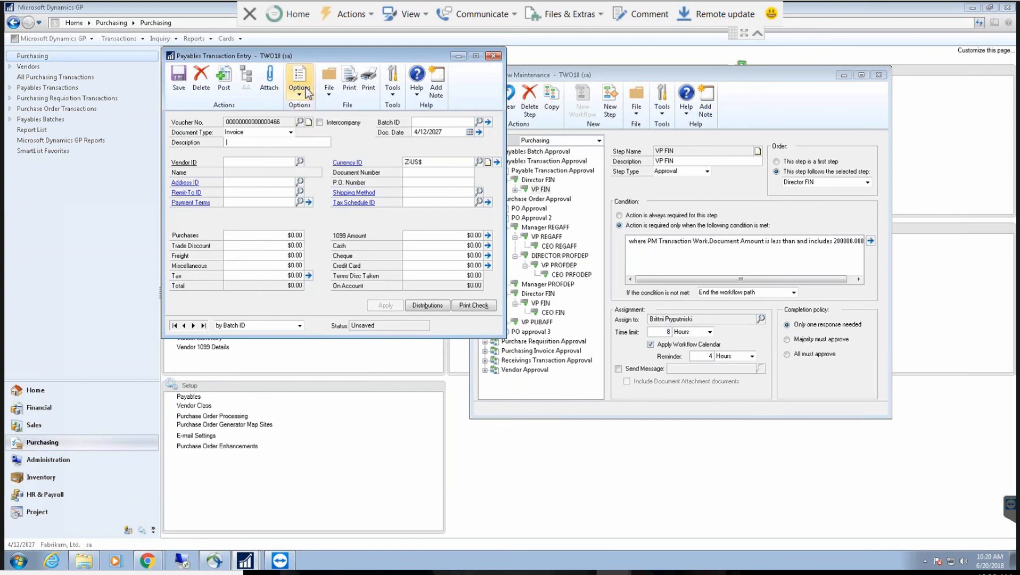
Step: Switch to the PO2148 task-assignment email in the browser and open it separately
left_click(152, 562)
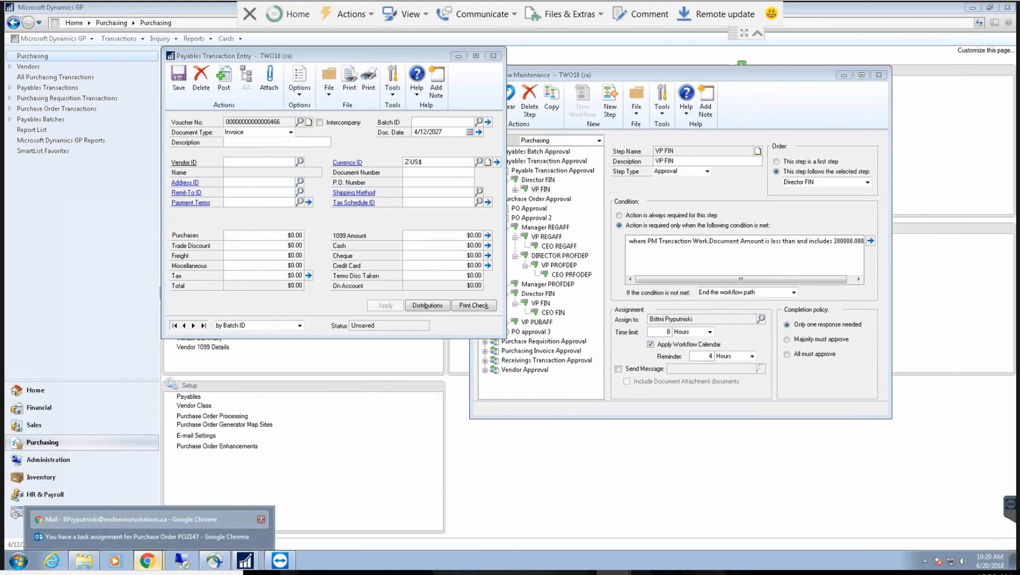
left_click(131, 519)
double_click(389, 293)
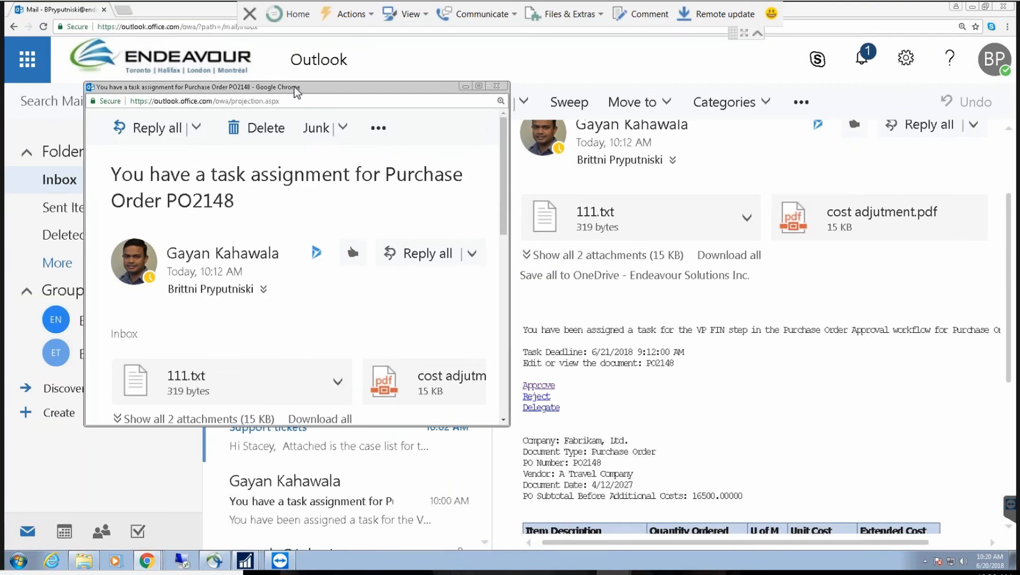
Step: Maximize the PO2148 email, scroll to its item table and comments, then close it and hide the browser
double_click(295, 88)
scroll(113, 346, "down", 3)
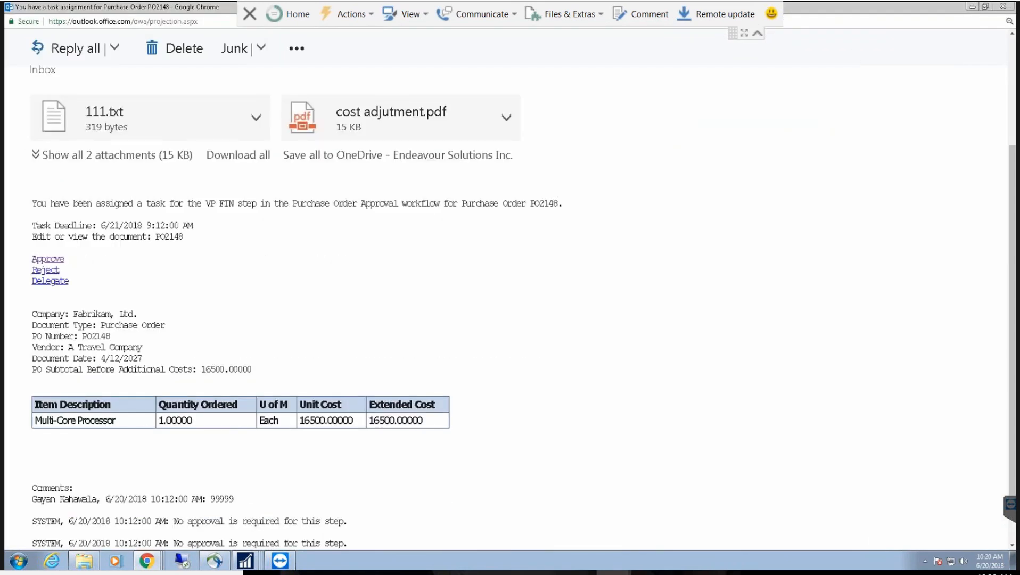
left_click(972, 6)
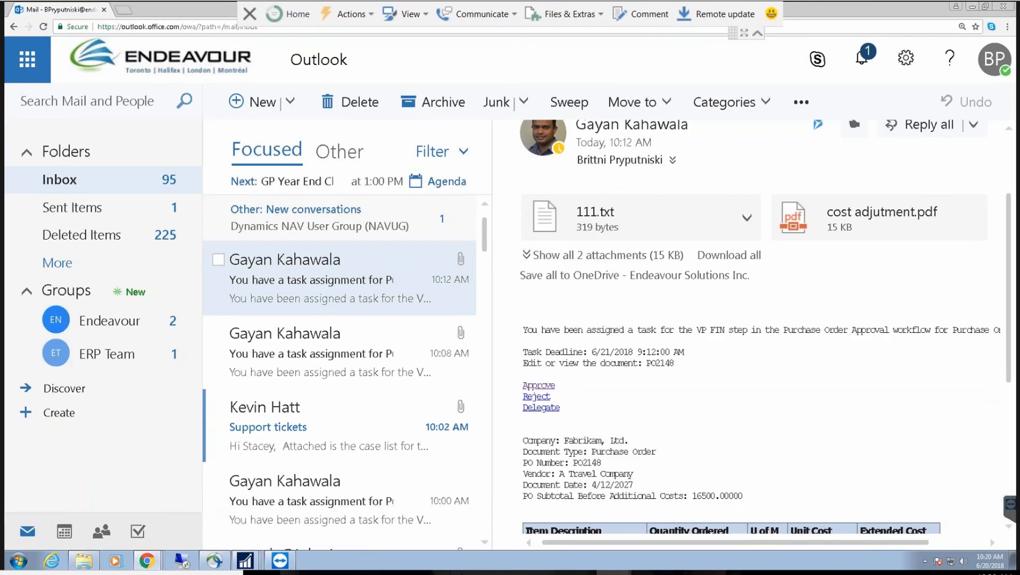
left_click(972, 7)
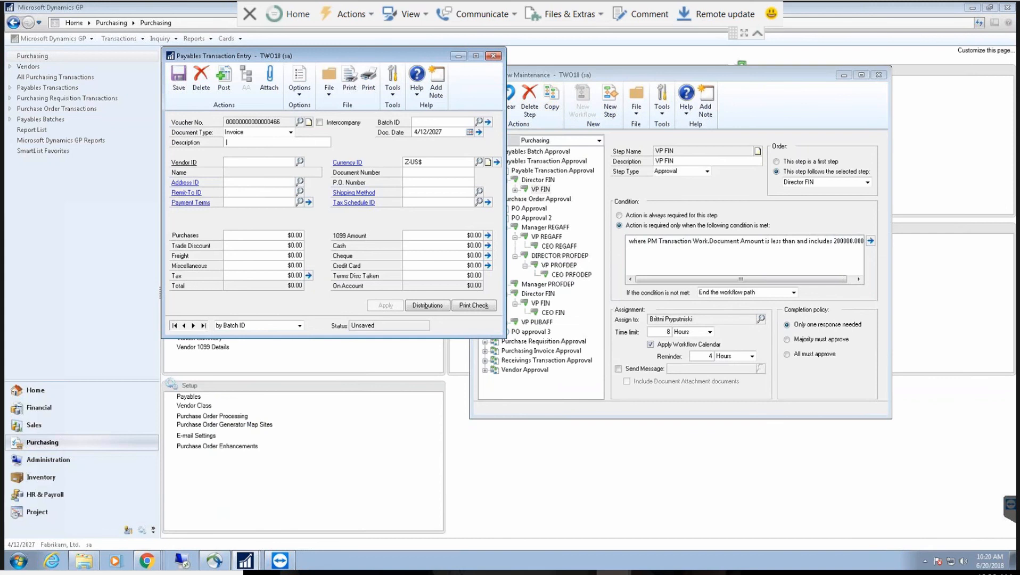
Step: Minimize Payables Transaction Entry and open purchase order PO2148 in Purchase Order Entry
left_click(457, 55)
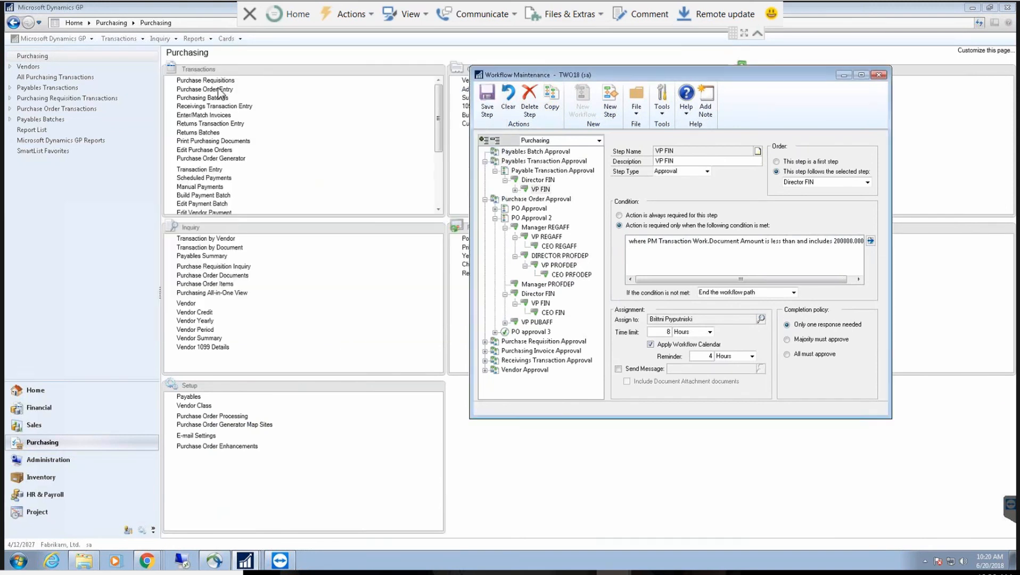
left_click(219, 90)
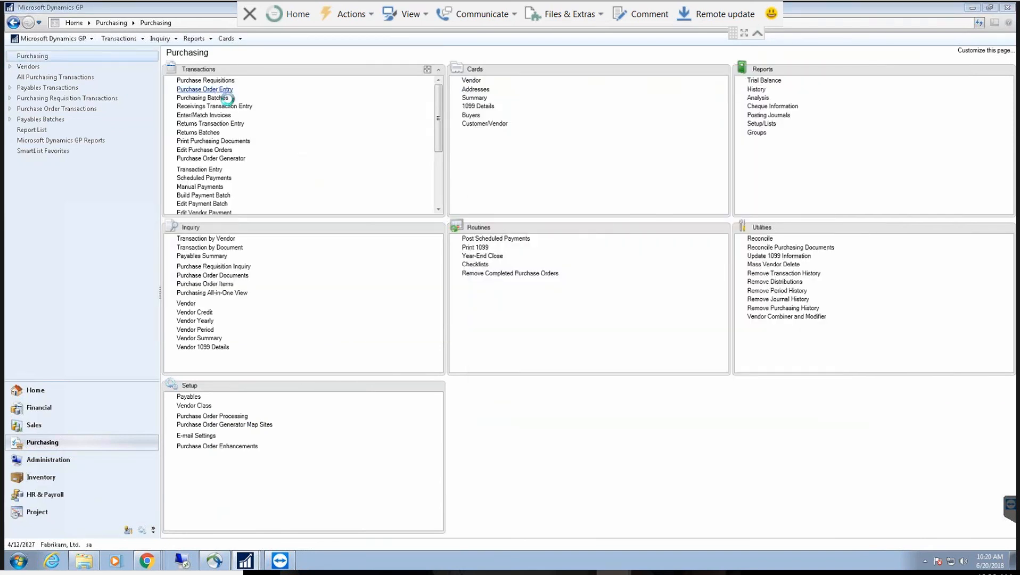
left_click(309, 161)
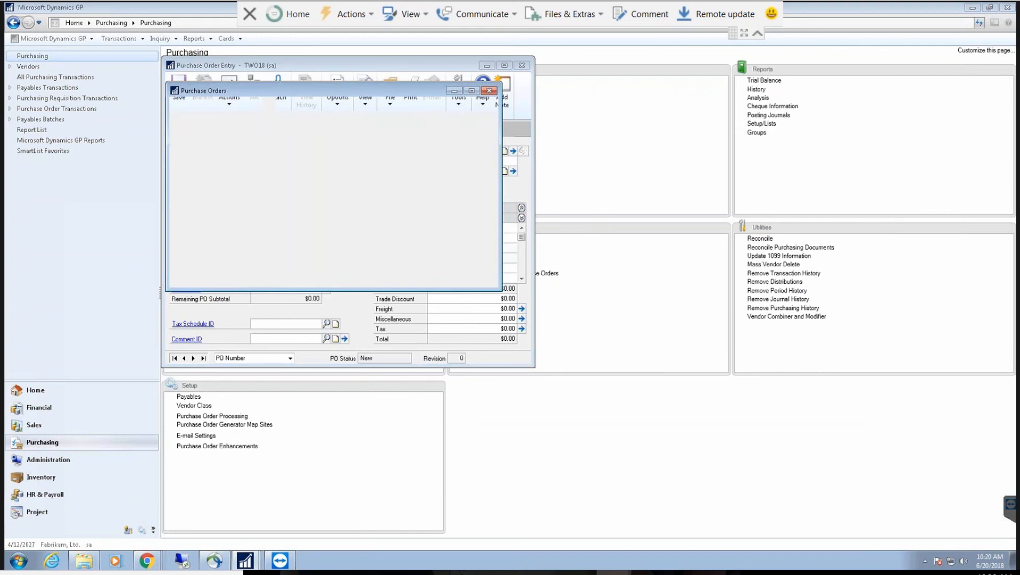
scroll(488, 289, "down", 3)
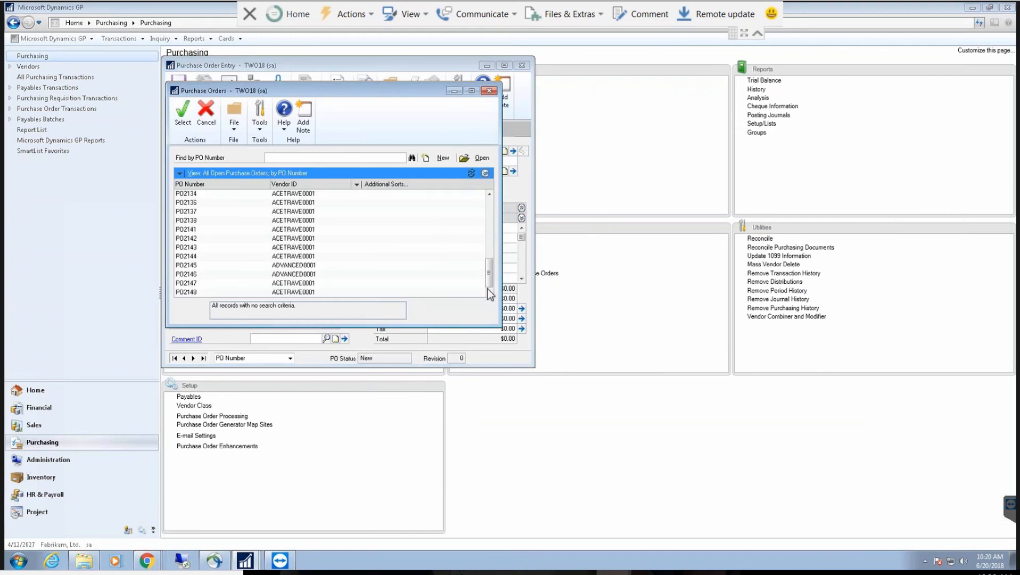
double_click(367, 290)
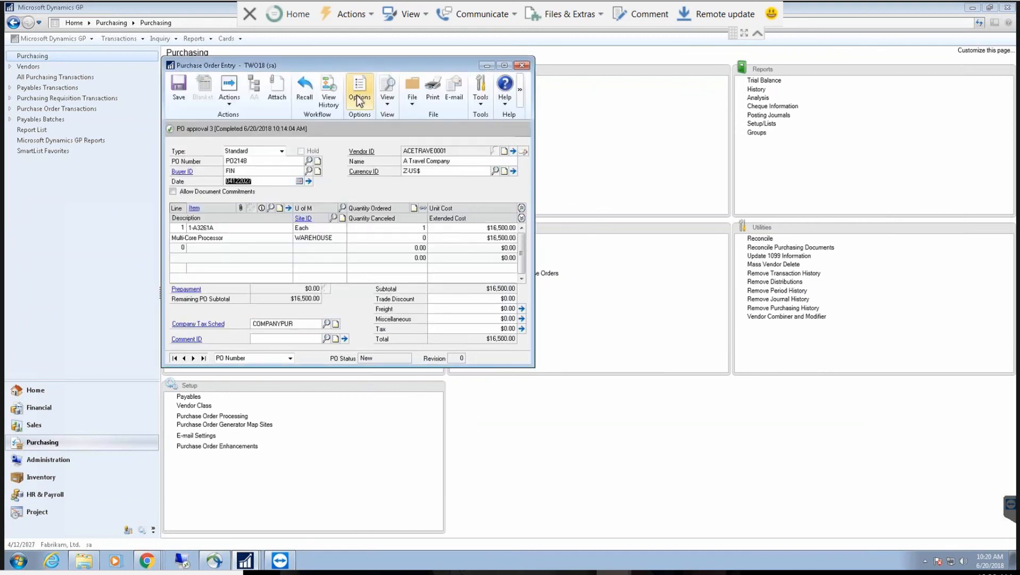
Step: Review PO2148's Workflow History ending in VP FIN approval, then close it and the order
left_click(330, 91)
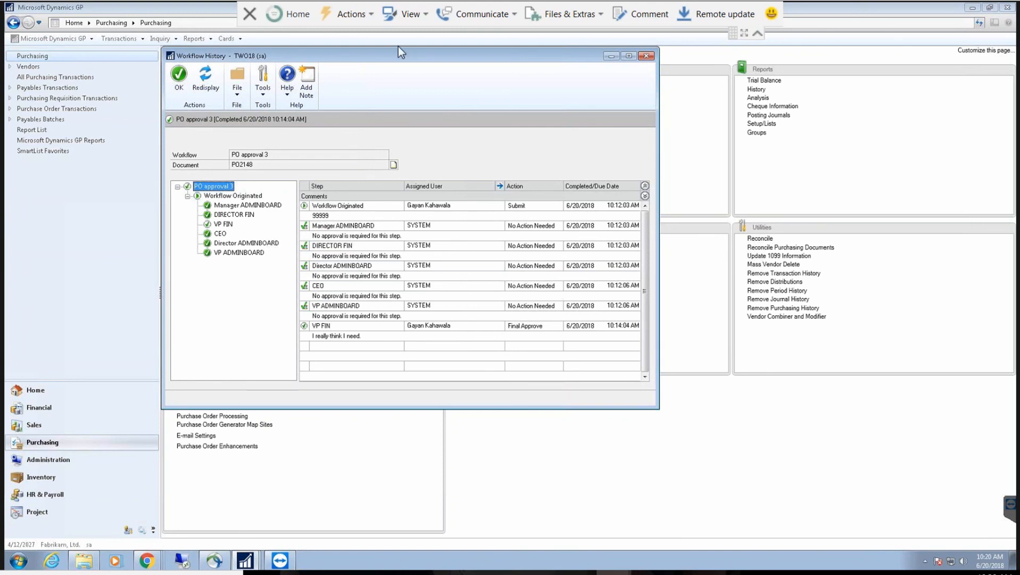
left_click(648, 55)
left_click(526, 64)
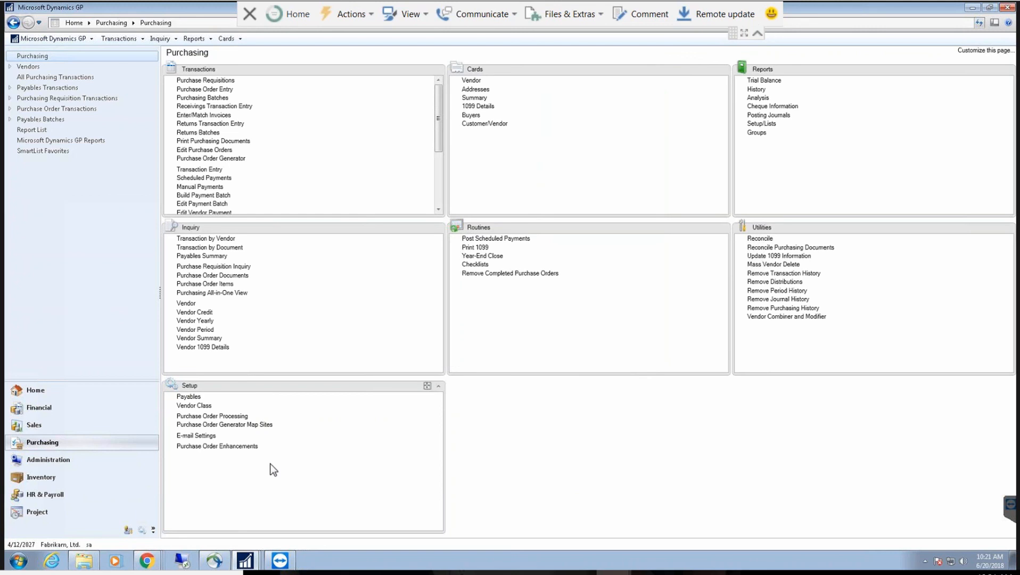
Step: Bring Workflow Maintenance back up from the Dynamics GP taskbar window list
mouse_move(250, 567)
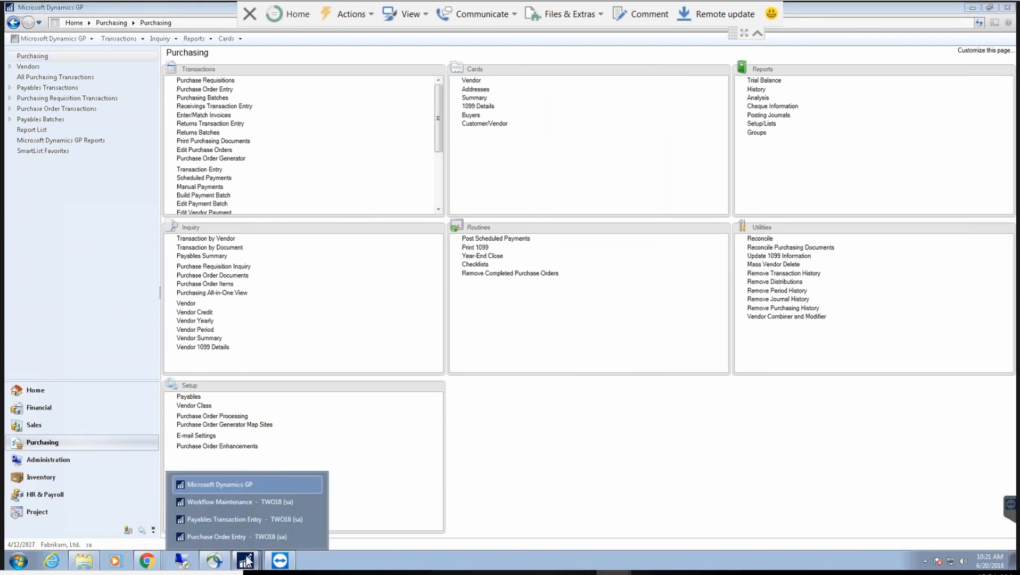
left_click(252, 502)
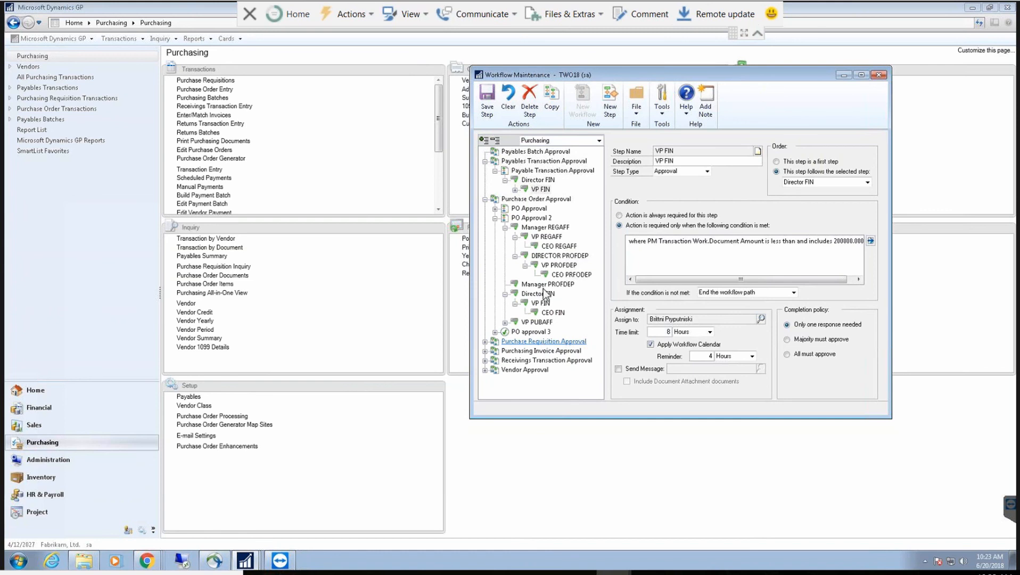
Step: Minimize Workflow Maintenance, open and close Purchase Order Entry, then start a new purchase requisition
left_click(843, 77)
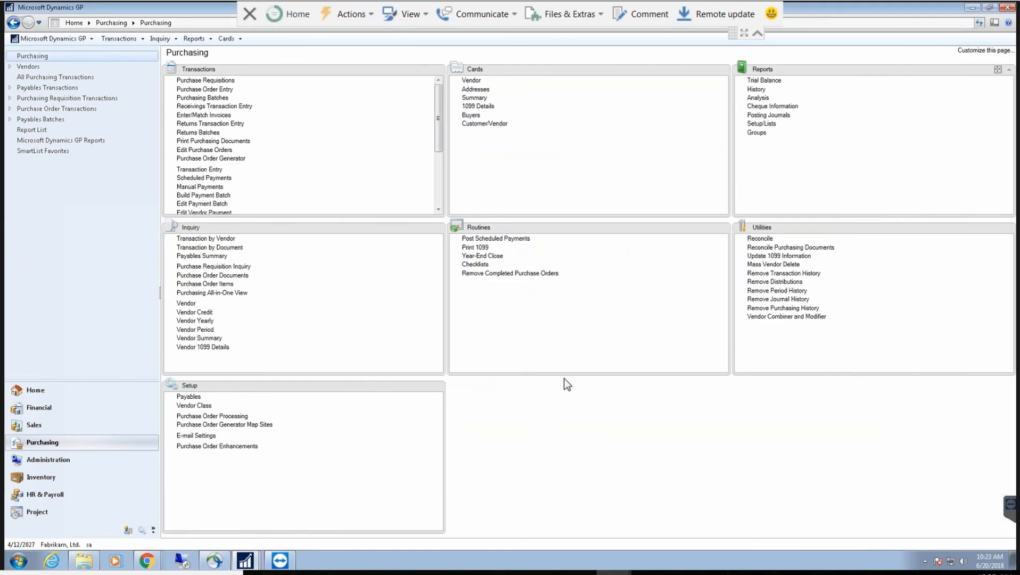
left_click(212, 91)
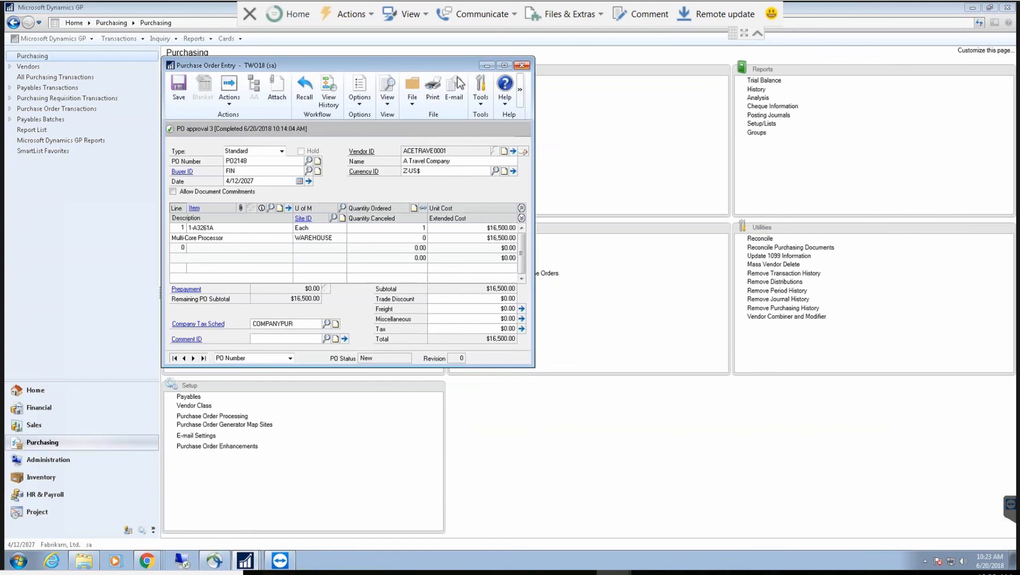
left_click(528, 66)
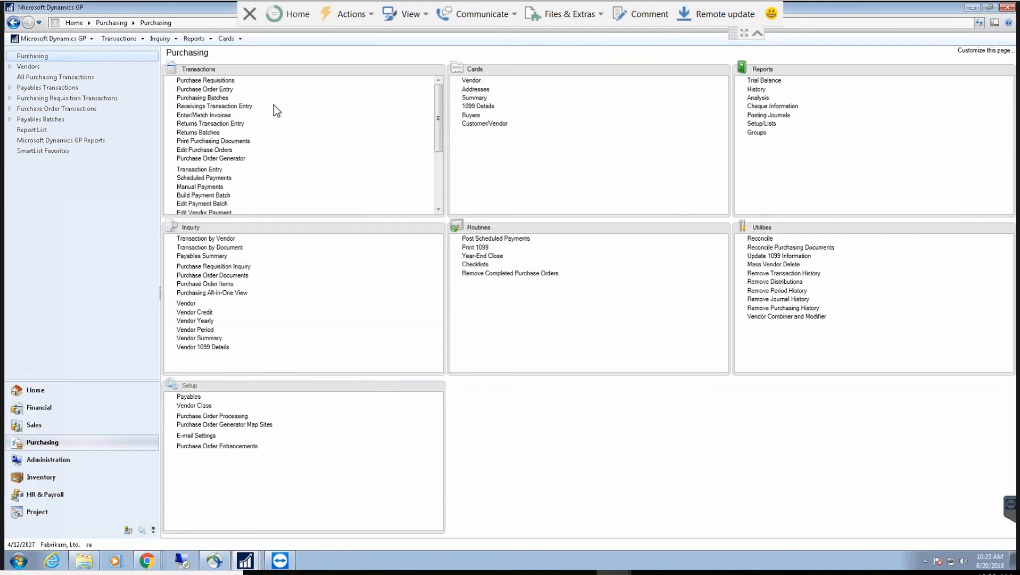
left_click(210, 81)
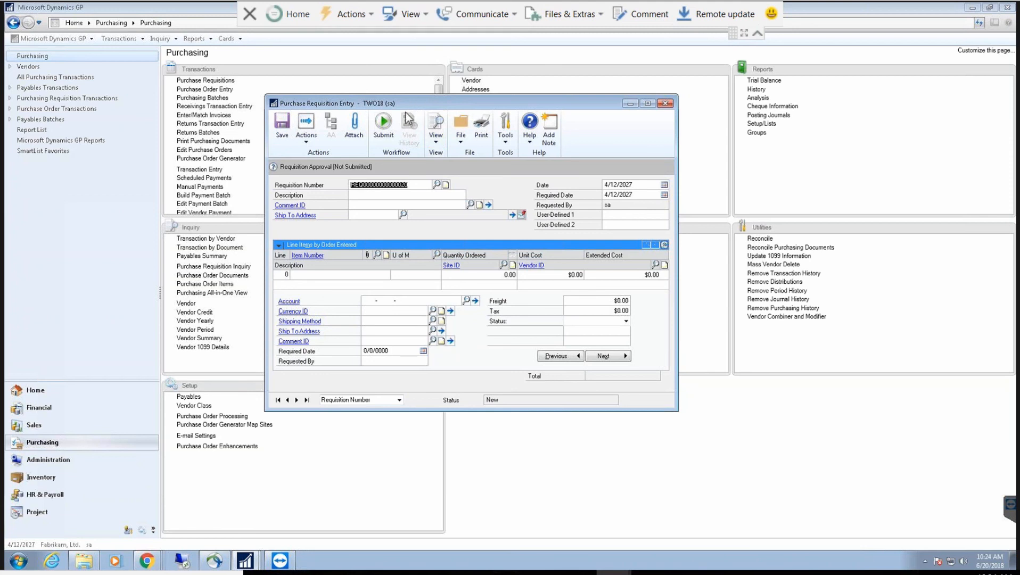
Step: Enter the requisition description, set Ship To Address to WAREHOUSE, and accept the default dates
left_click(391, 196)
type("Brittni wa")
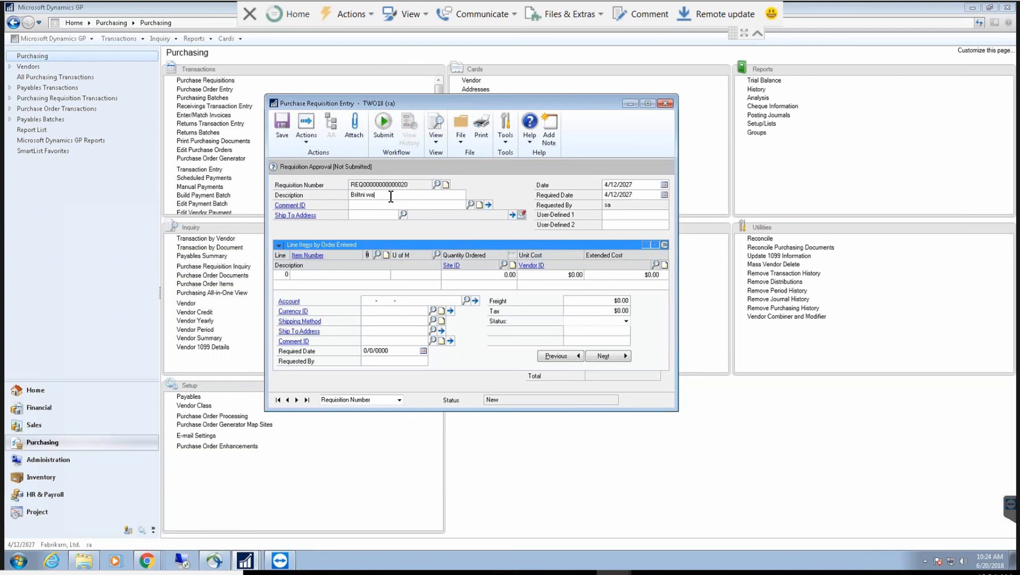
type("nts this chair")
key("Tab")
left_click(403, 215)
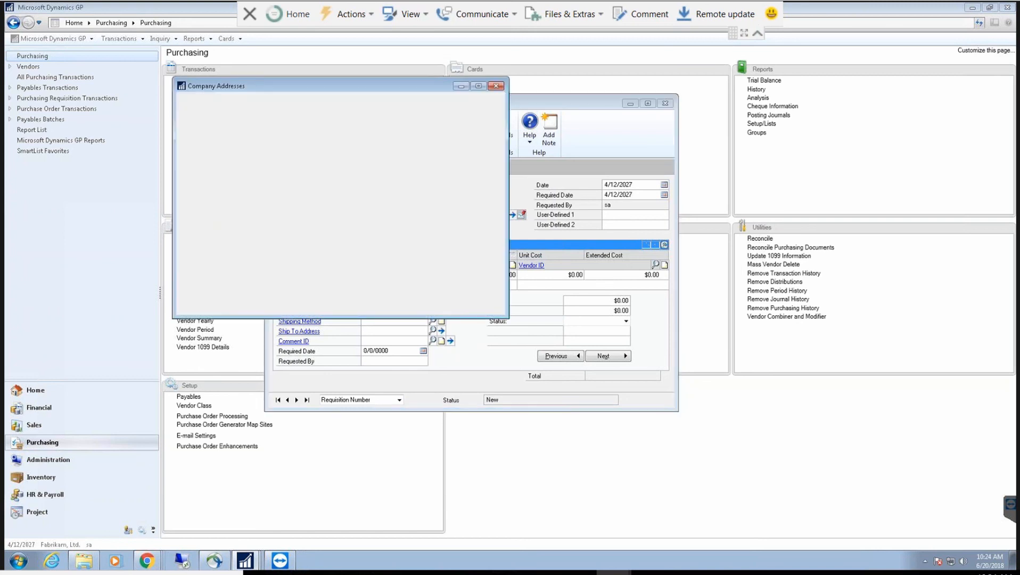
double_click(232, 224)
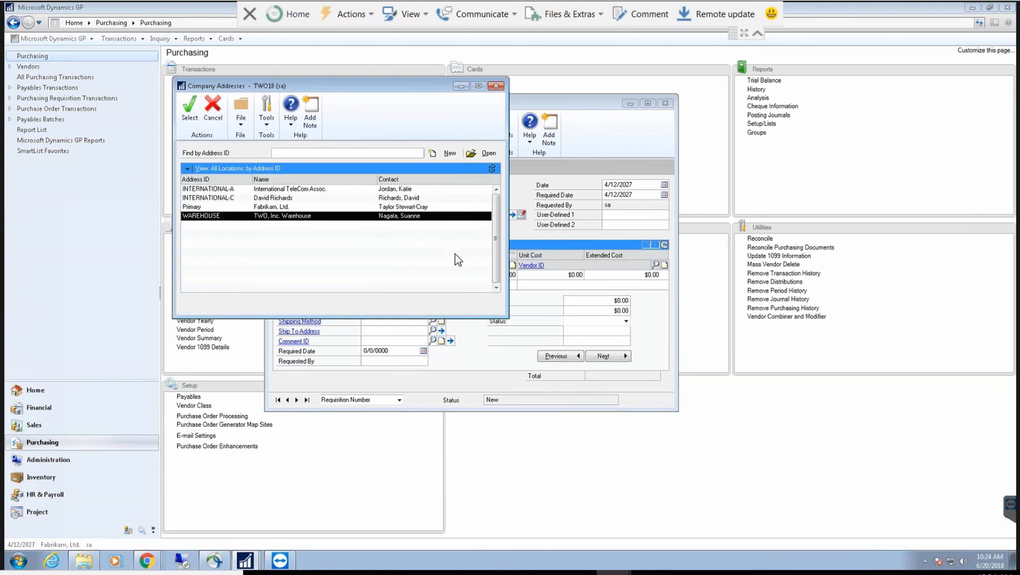
key("Tab")
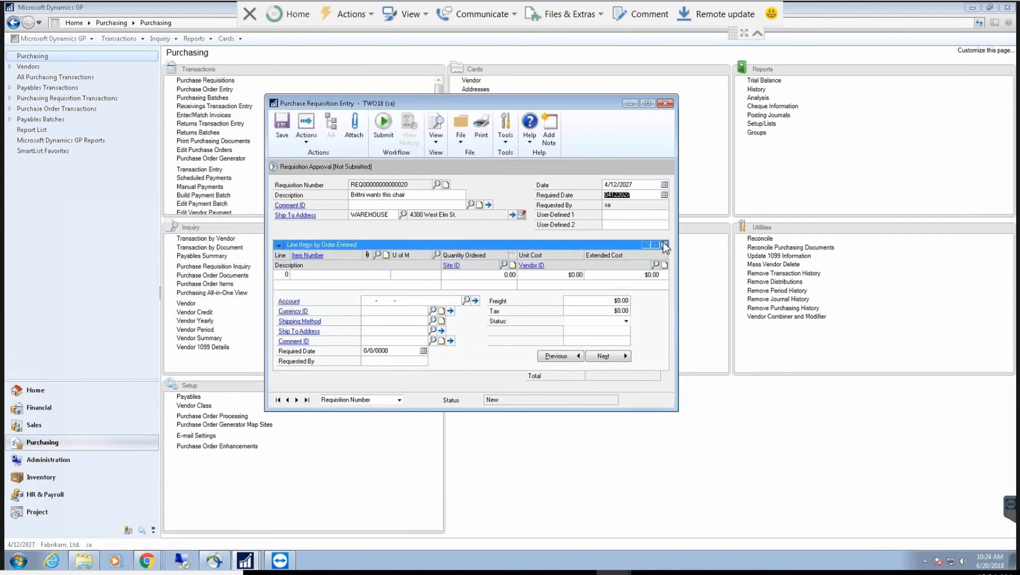
key("Tab")
Step: Add line item 1-A3261A with quantity 12 at a $5,000.00 unit cost
left_click(377, 255)
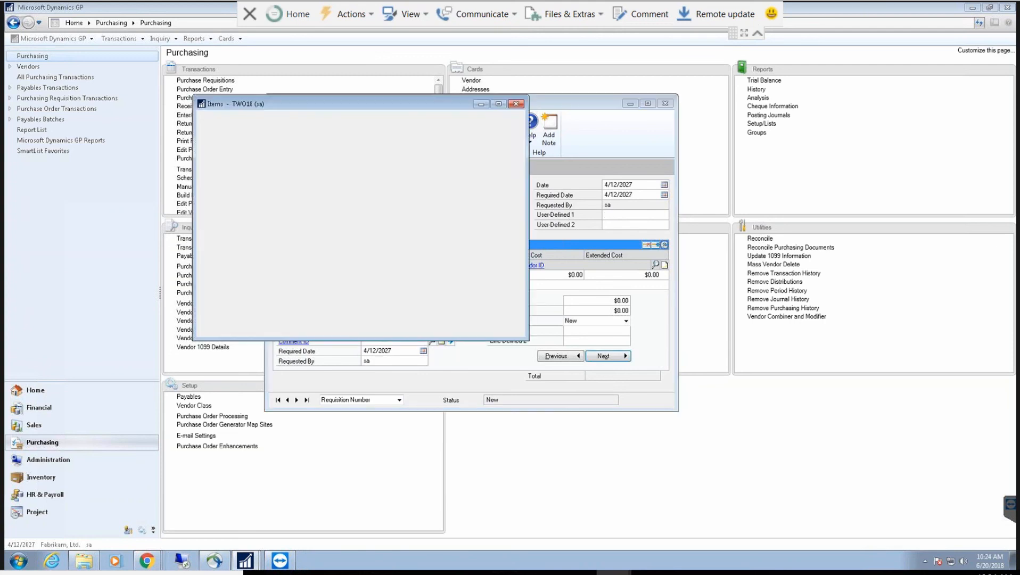
double_click(277, 207)
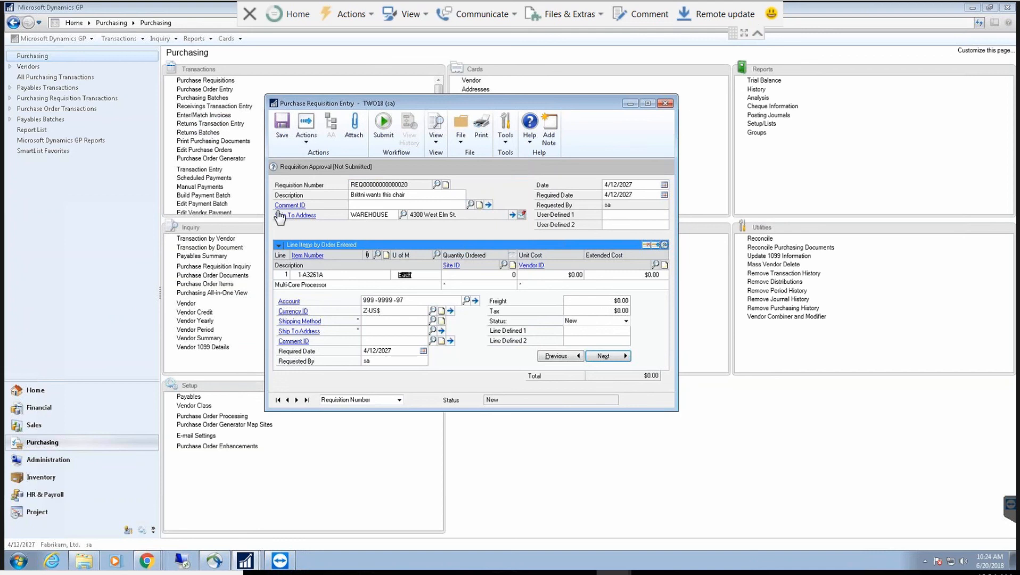
left_click(481, 275)
type("12")
key("Tab")
type("5000")
key("Tab")
key("Tab")
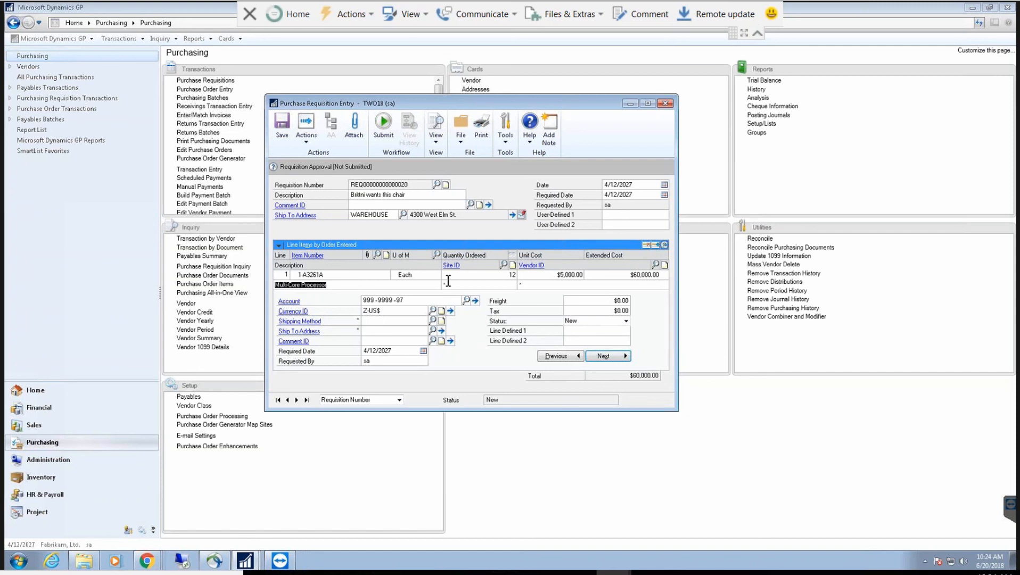
key("Tab")
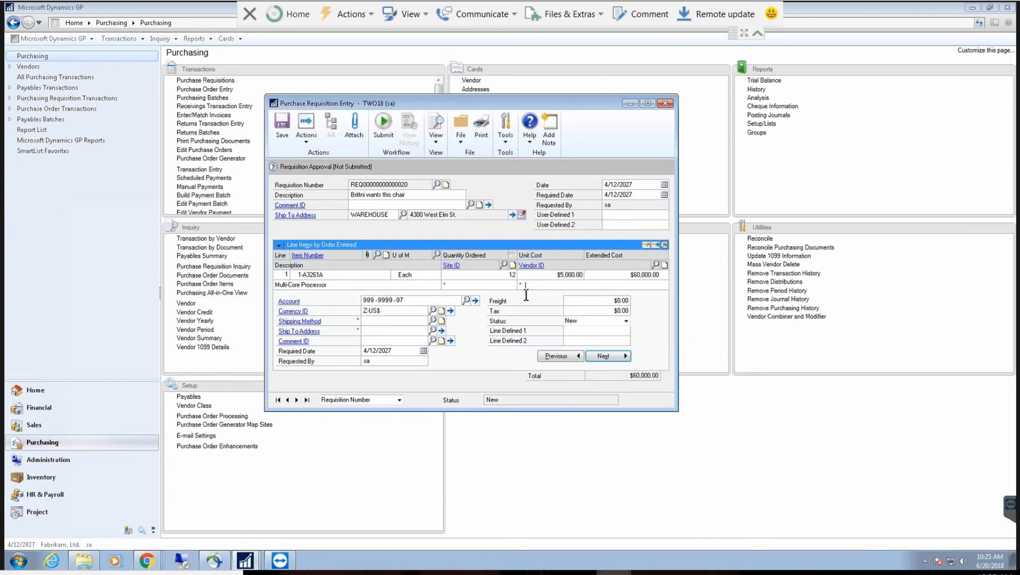
left_click(371, 332)
Step: Submit the $60,000.00 requisition to workflow and confirm the submission
left_click(382, 127)
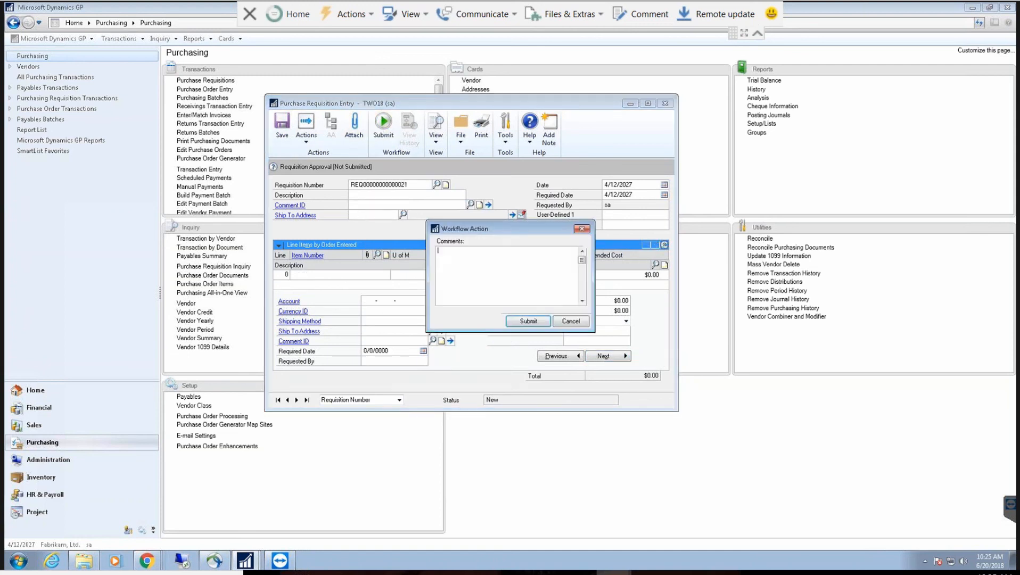
left_click(527, 322)
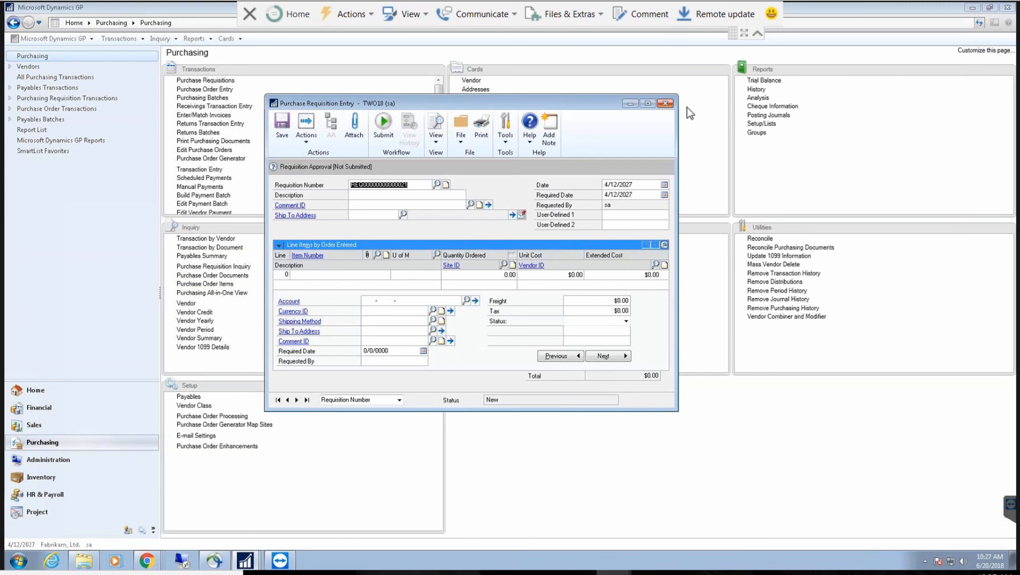
Step: Close Purchase Requisition Entry and bring Workflow Maintenance forward, shifted slightly left
left_click(665, 103)
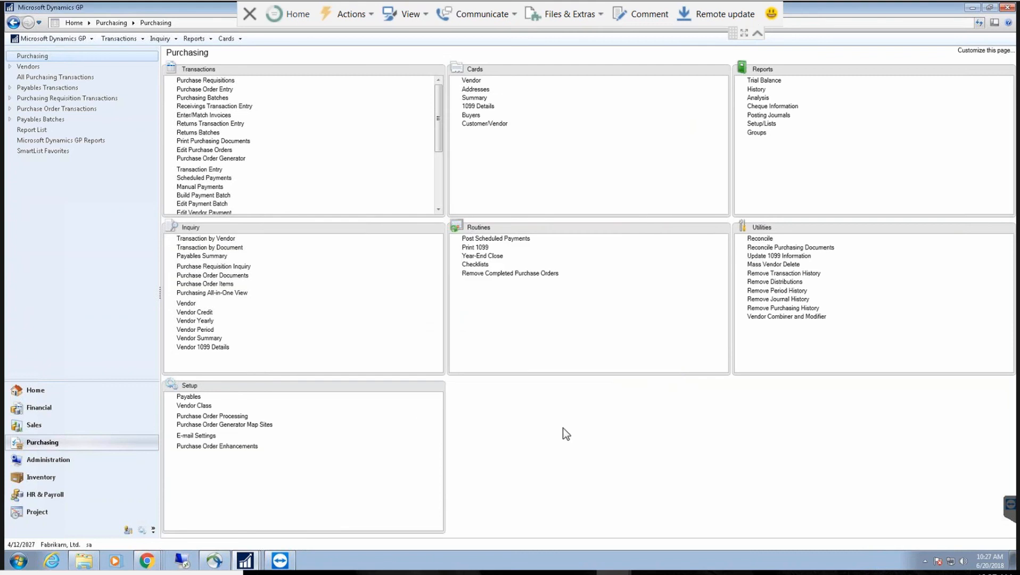
left_click(245, 560)
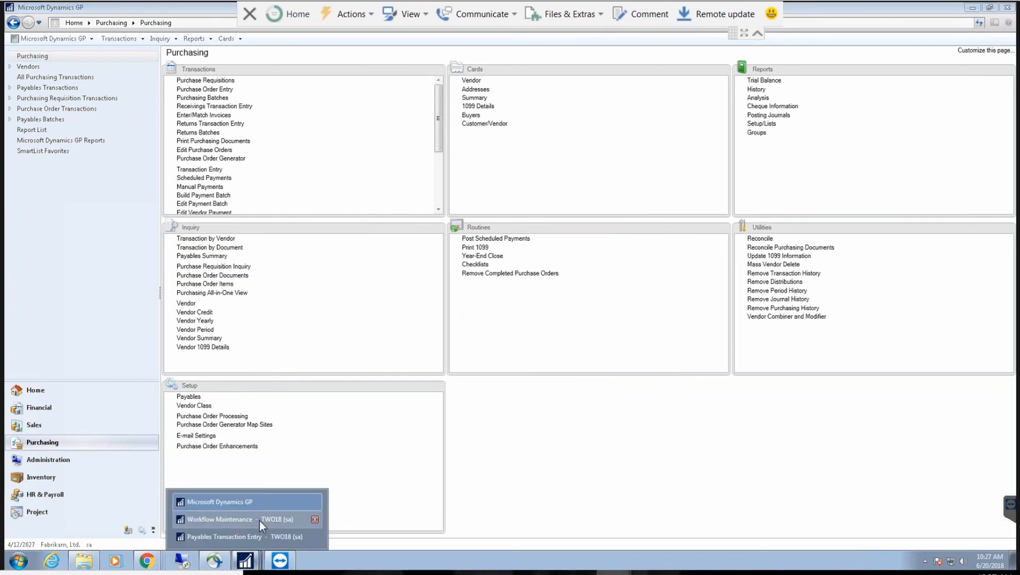
left_click(276, 522)
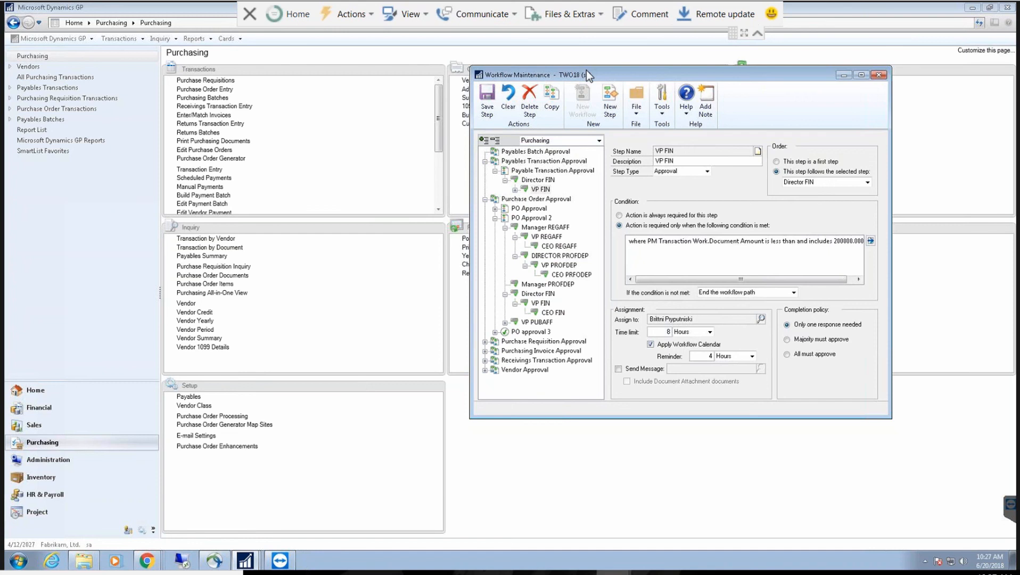
left_click_drag(587, 70, 554, 70)
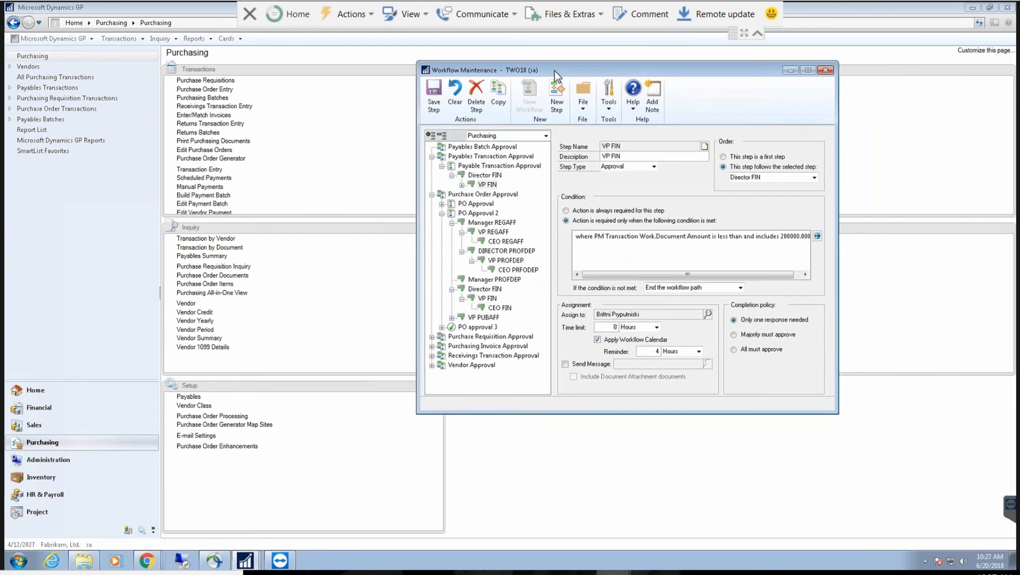
Step: Review the PO2148 task-assignment email in the browser, then minimize it back to the Purchasing page
left_click(478, 440)
mouse_move(146, 560)
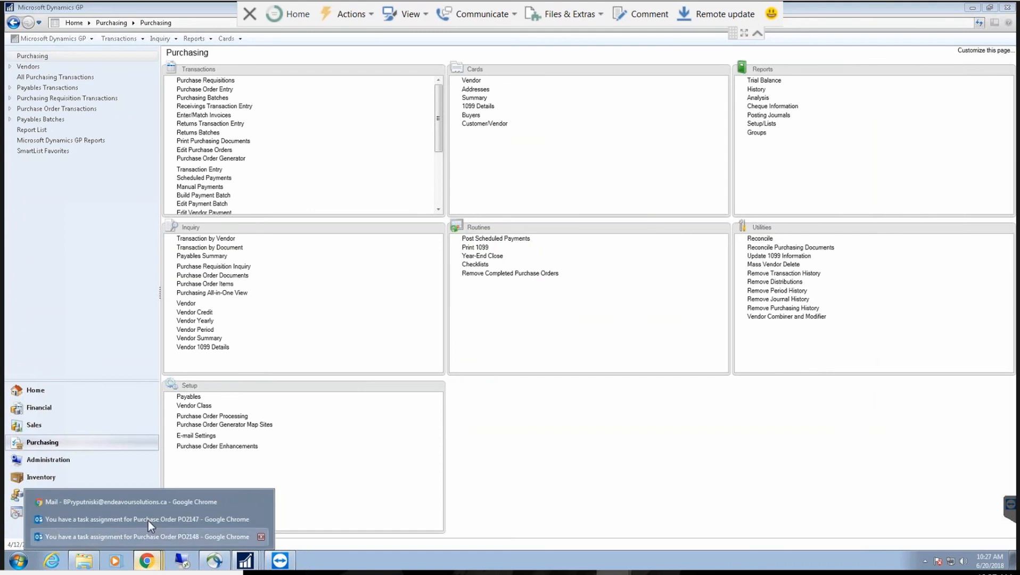
left_click(148, 509)
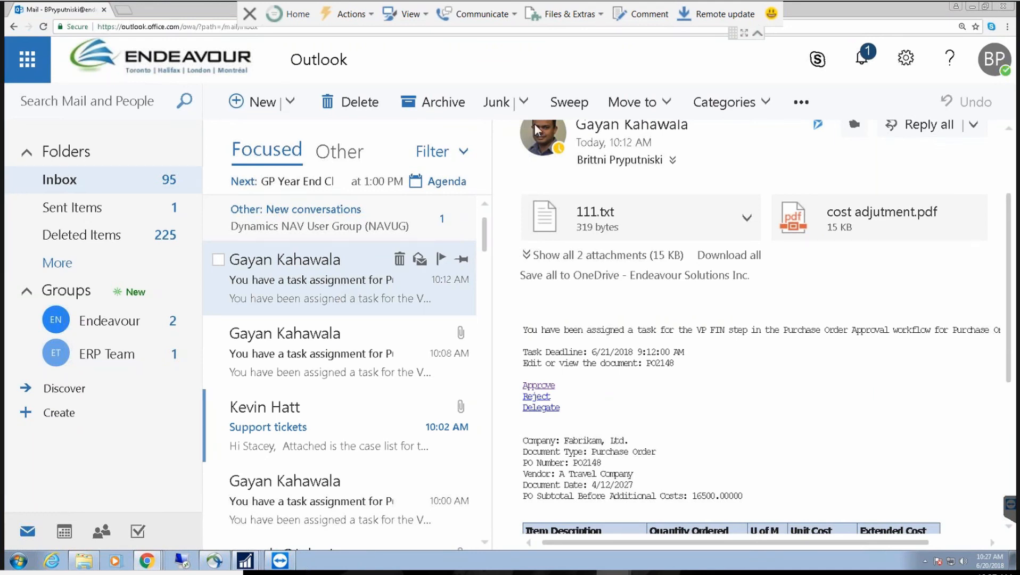
left_click(971, 8)
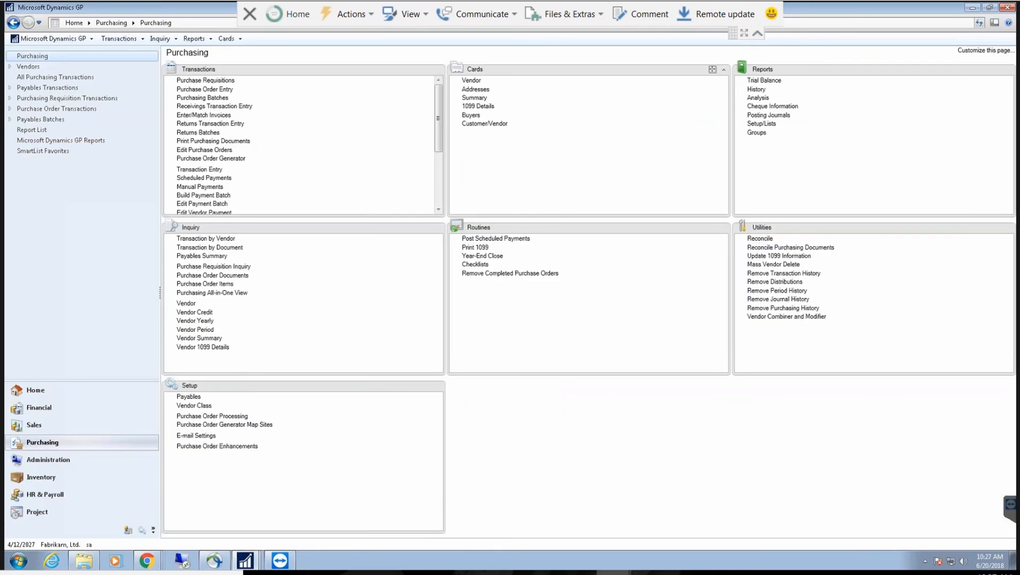